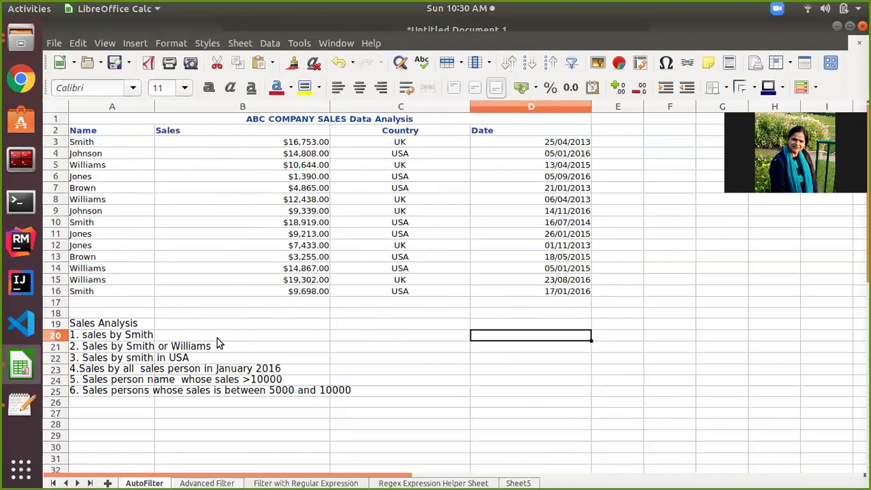
Pick the question about Smith's sales in USA and scroll to review it.
click(139, 361)
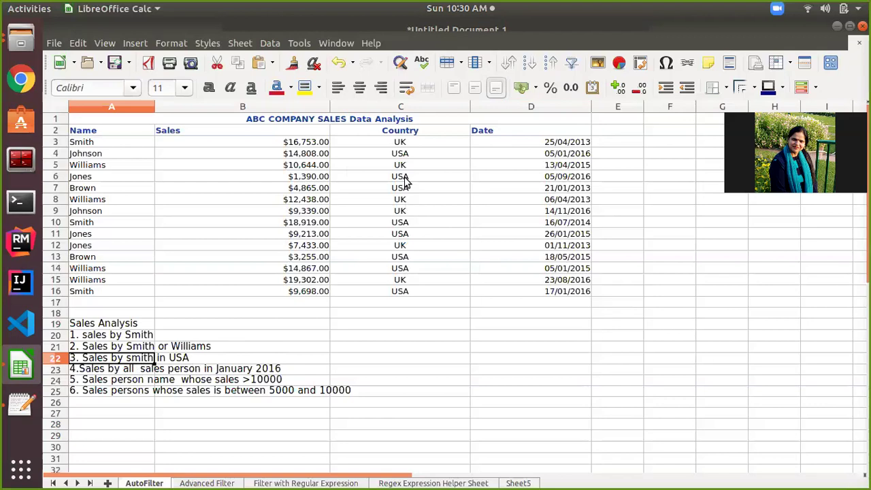
scroll(366, 323, down, 1)
scroll(366, 322, up, 1)
scroll(238, 382, down, 5)
scroll(239, 379, up, 5)
scroll(429, 267, down, 5)
scroll(429, 267, up, 5)
In a new Text Editor document, write 'autofilter' and 'Advanced filter' on separate lines.
click(19, 406)
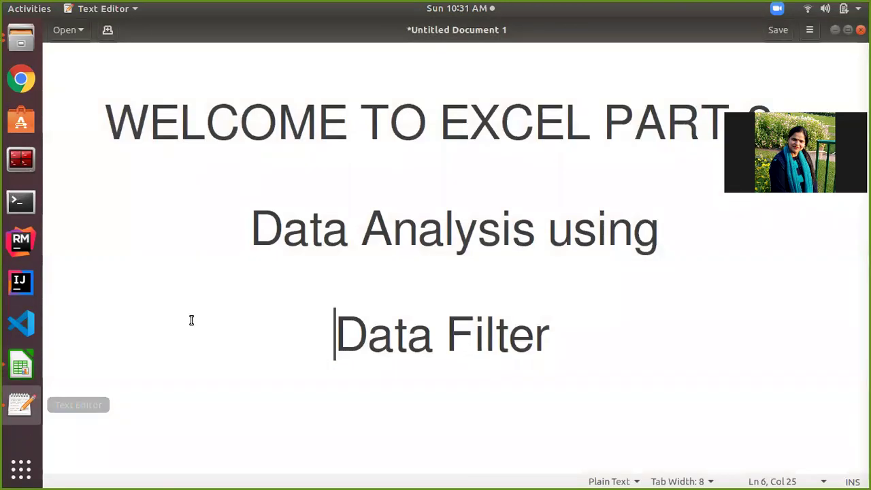
click(111, 34)
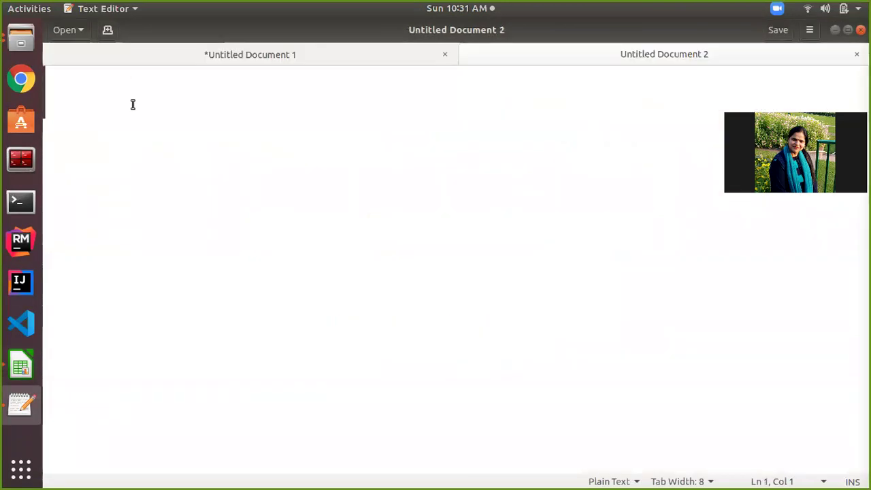
text(autofilter)
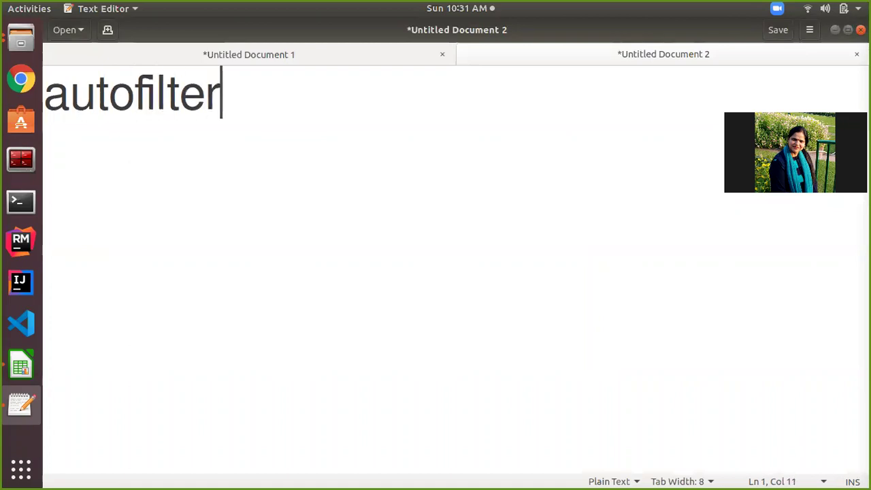
key(Return)
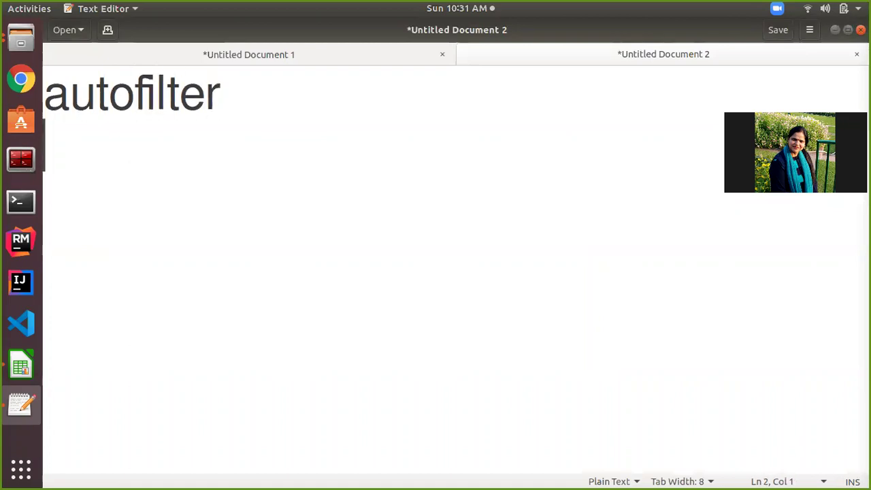
key(Return)
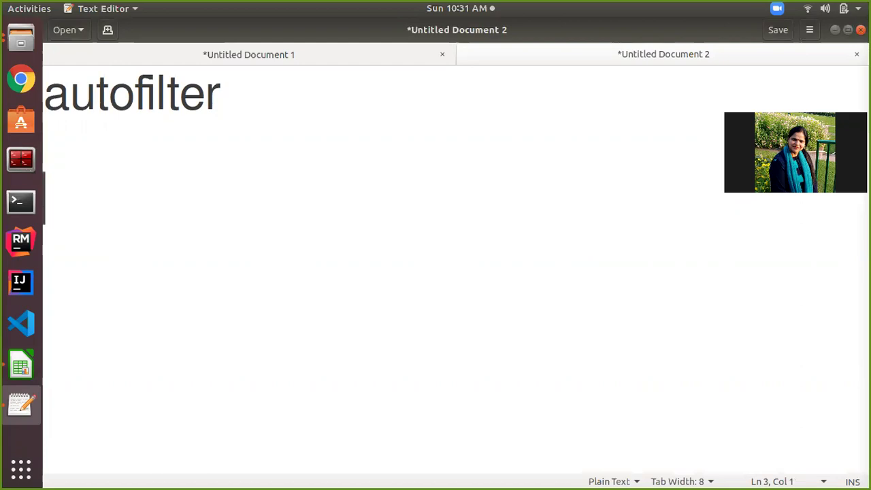
text(Advanced filter)
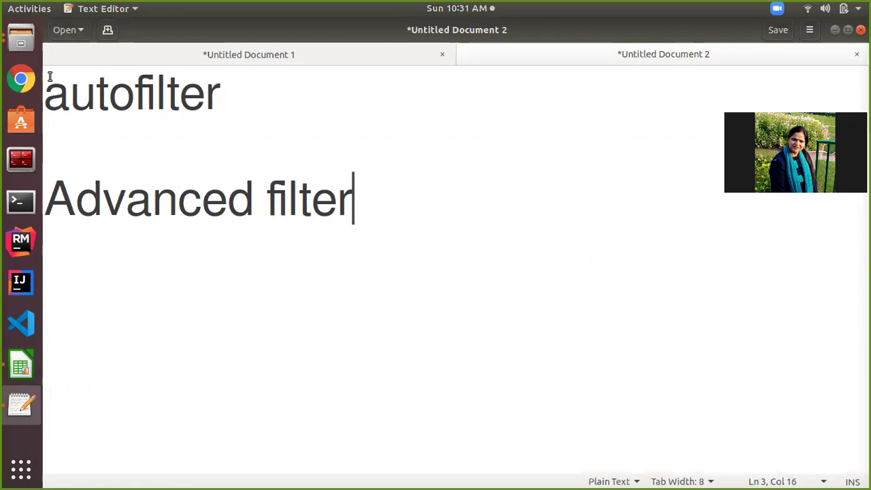
Capitalise the first line to 'Autofilter' and return to the Calc spreadsheet.
click(66, 93)
key(BackSpace)
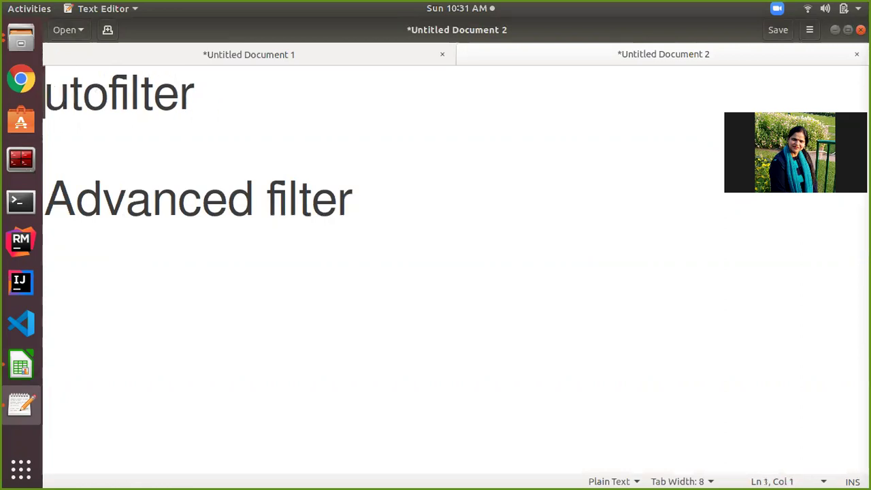
text(A)
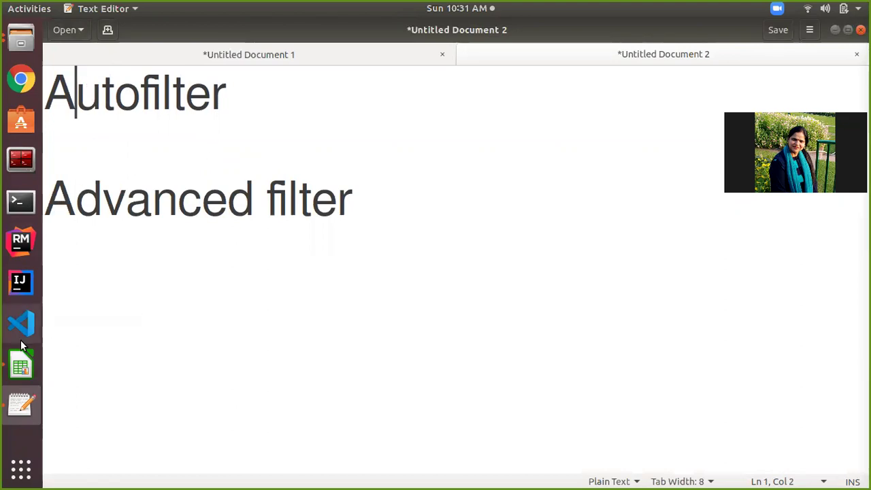
click(20, 366)
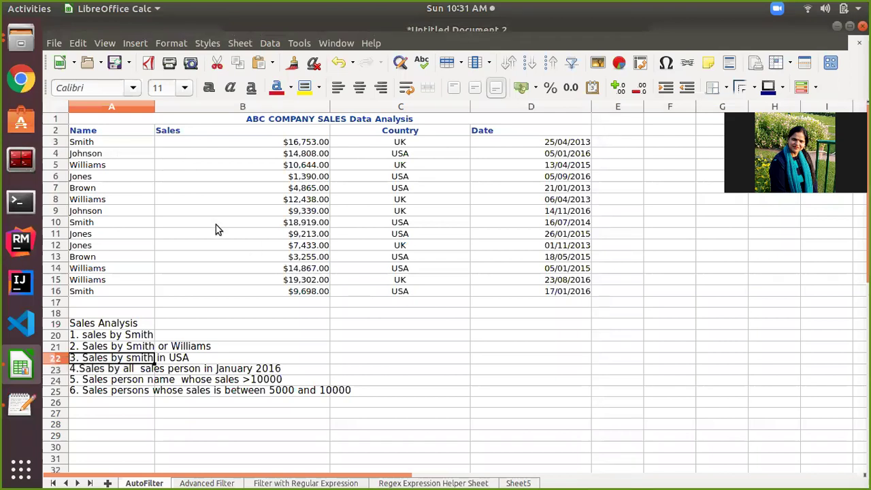
Select the sales table A2:D16 and look through the Data menu.
click(109, 133)
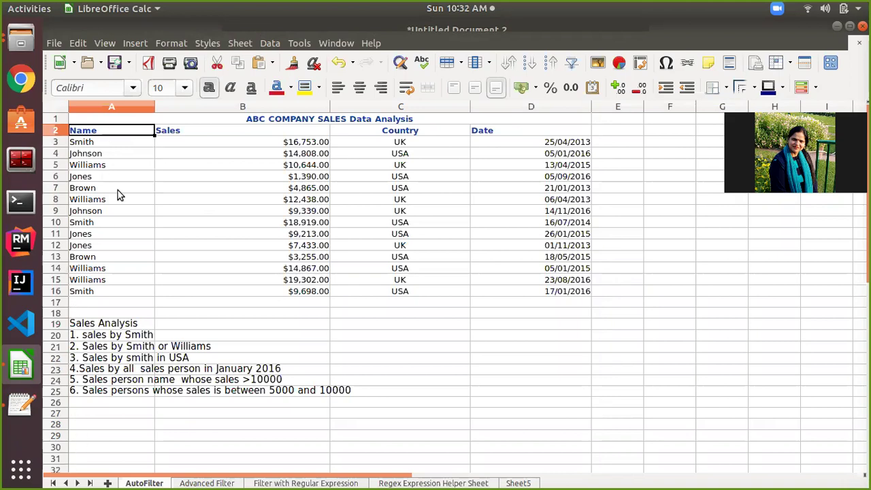
key(ctrl+shift+Down)
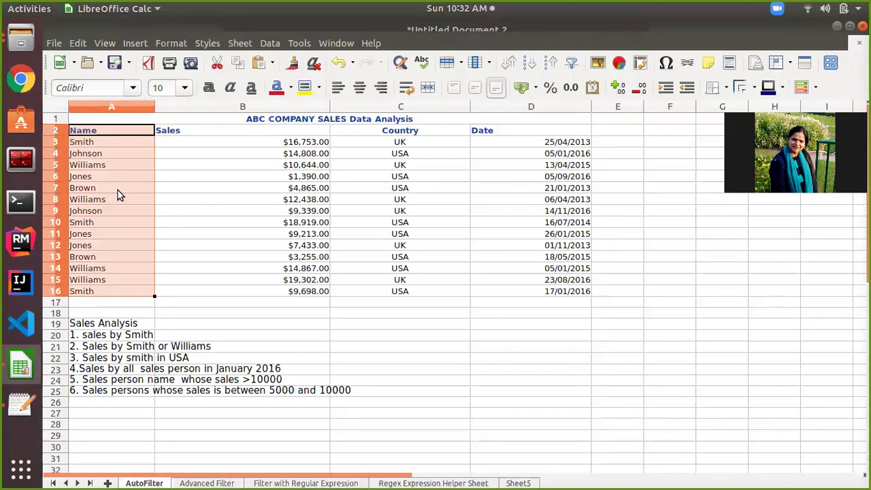
key(ctrl+shift+Right)
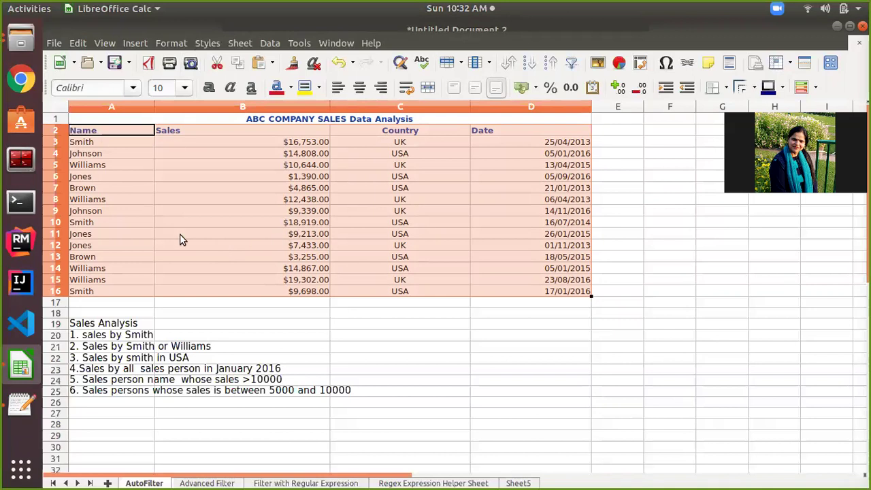
click(270, 42)
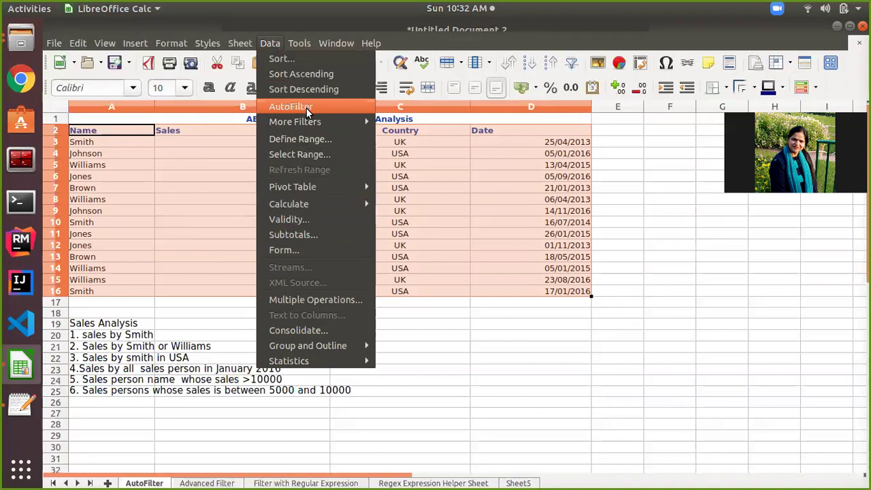
click(572, 64)
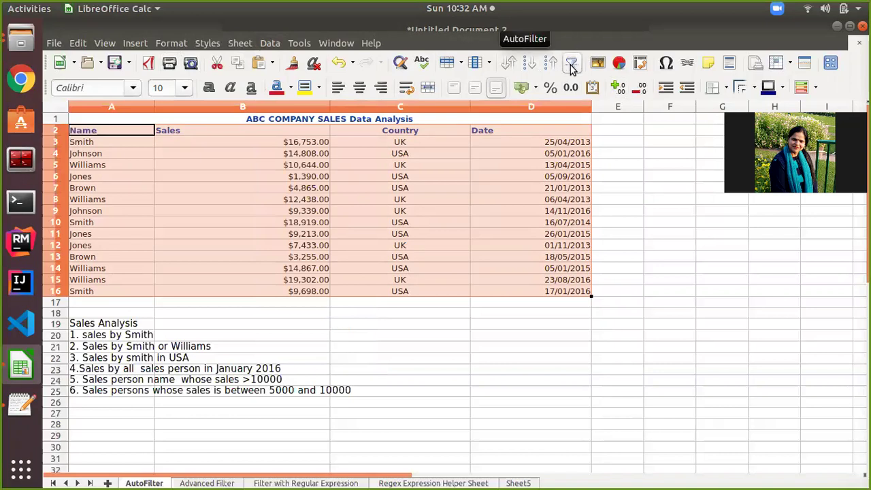
Enable AutoFilter on the Name, Sales, Country and Date headers, then deselect the range.
click(572, 66)
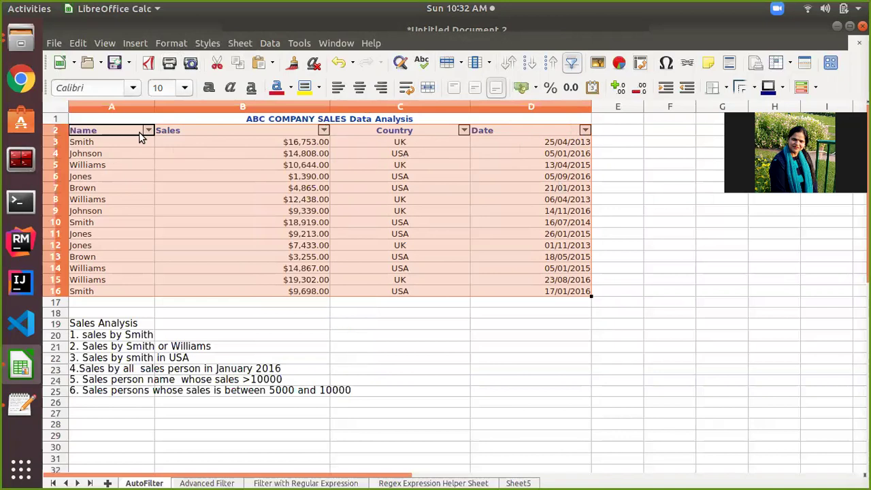
click(232, 134)
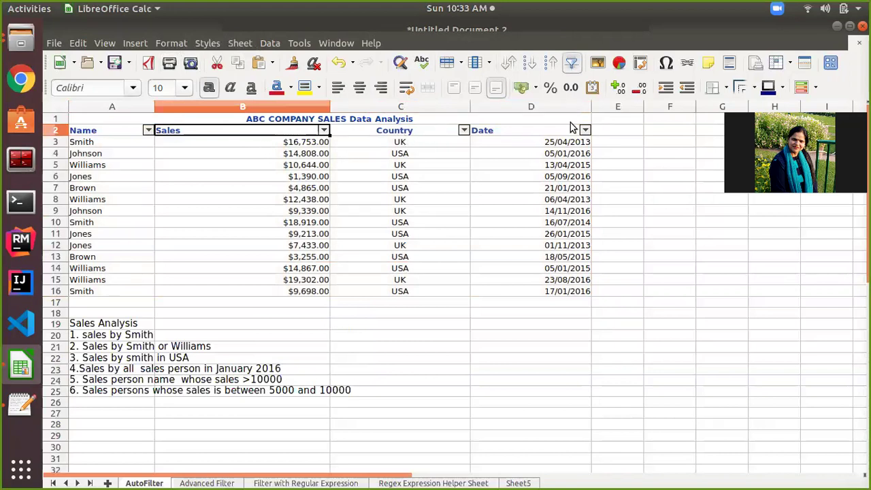
click(371, 175)
scroll(371, 176, down, 1)
scroll(370, 175, up, 1)
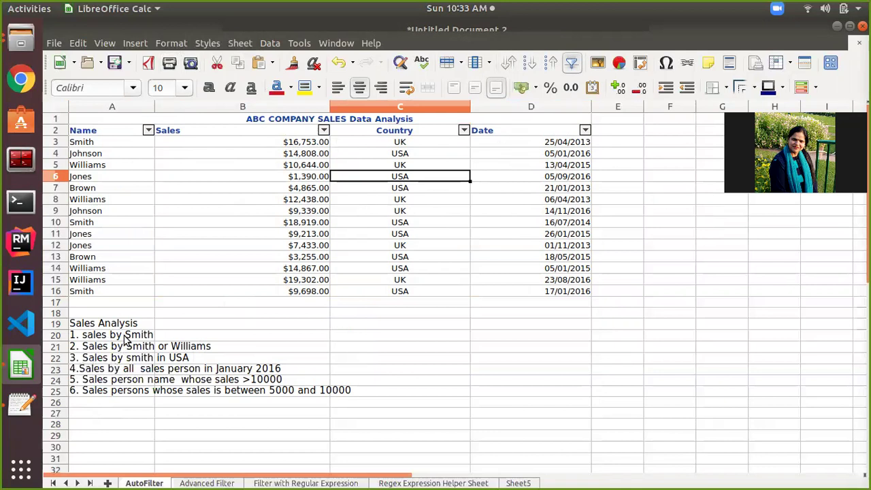
click(123, 339)
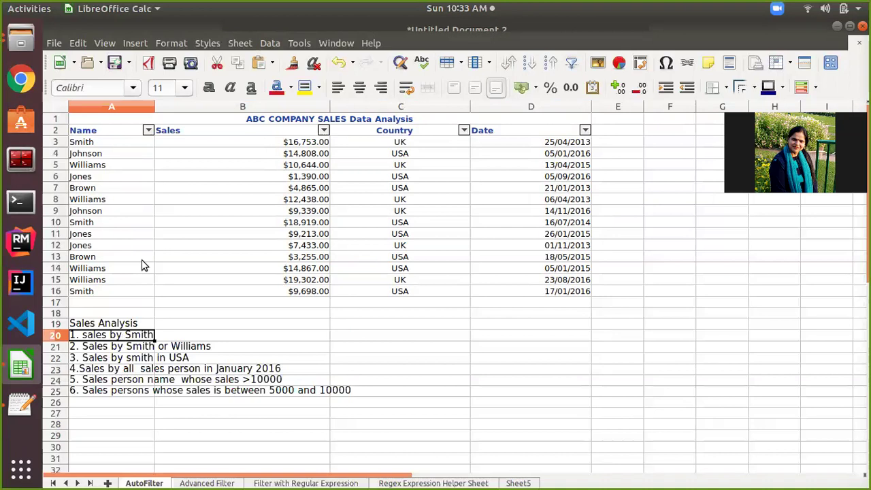
Filter the Name column to Smith only by unticking Jones, Johnson and Brown.
click(147, 130)
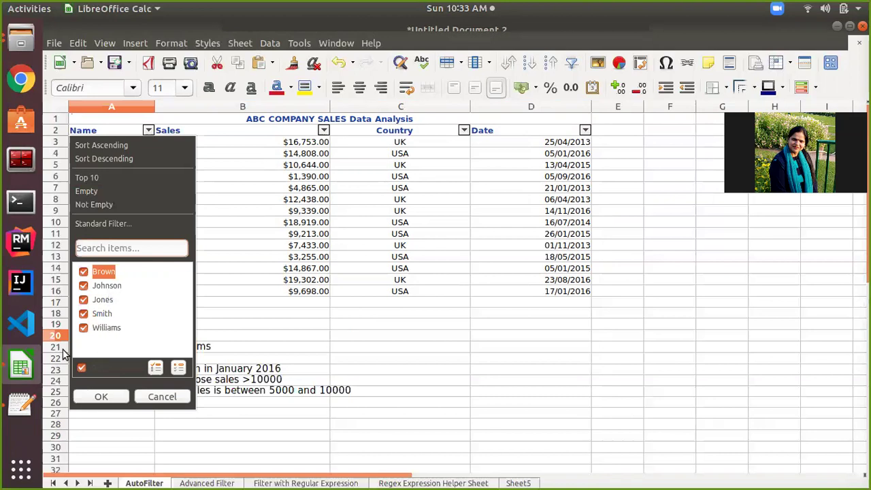
click(83, 300)
click(83, 286)
click(82, 272)
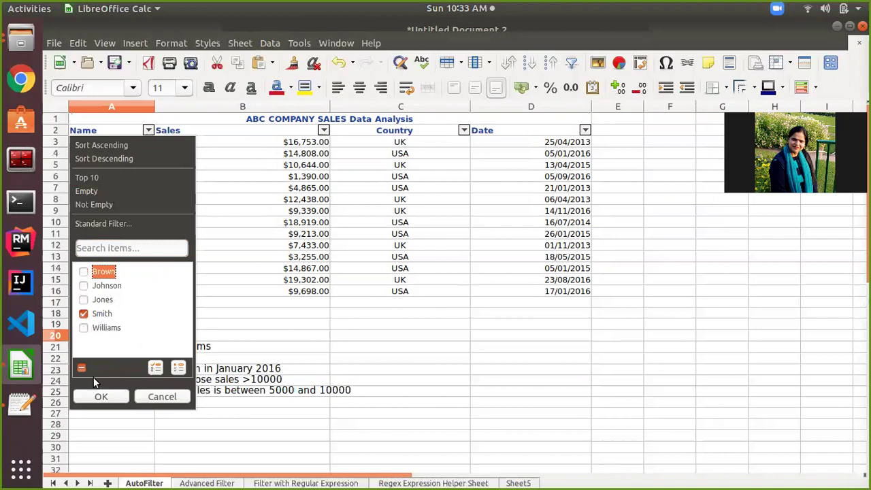
click(100, 398)
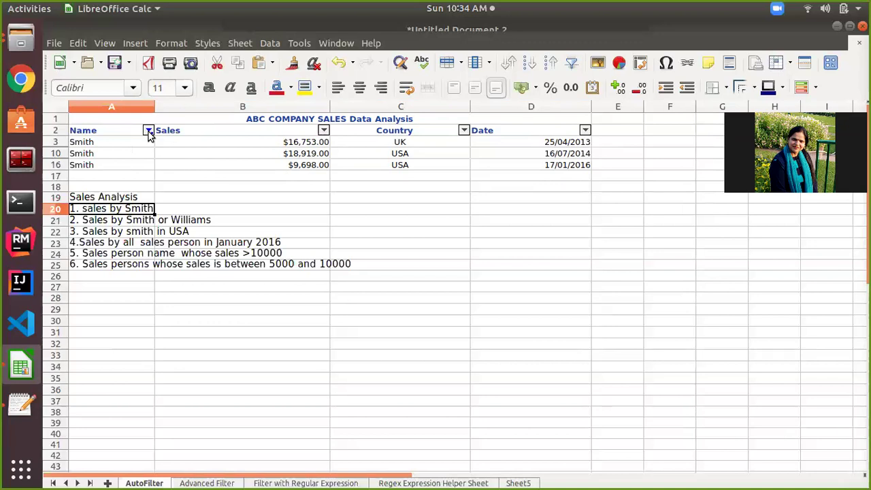
Re-include all names in the Name filter so rows 3–16 show again.
click(148, 131)
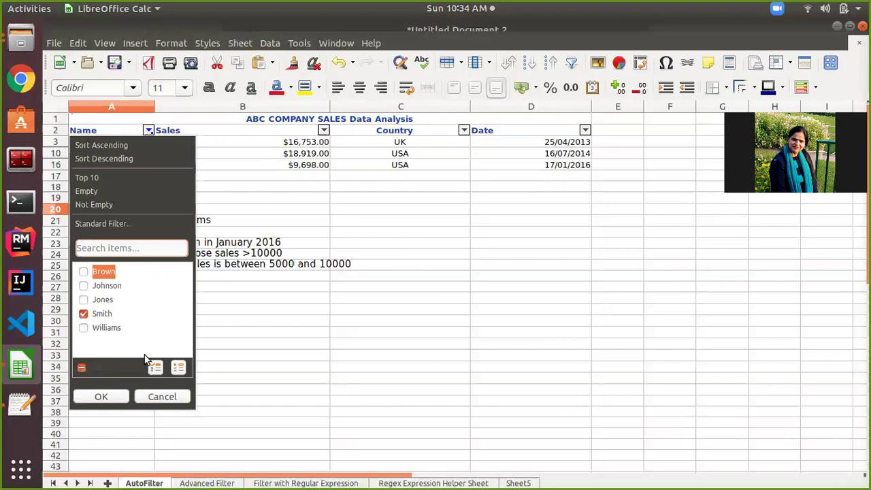
click(82, 369)
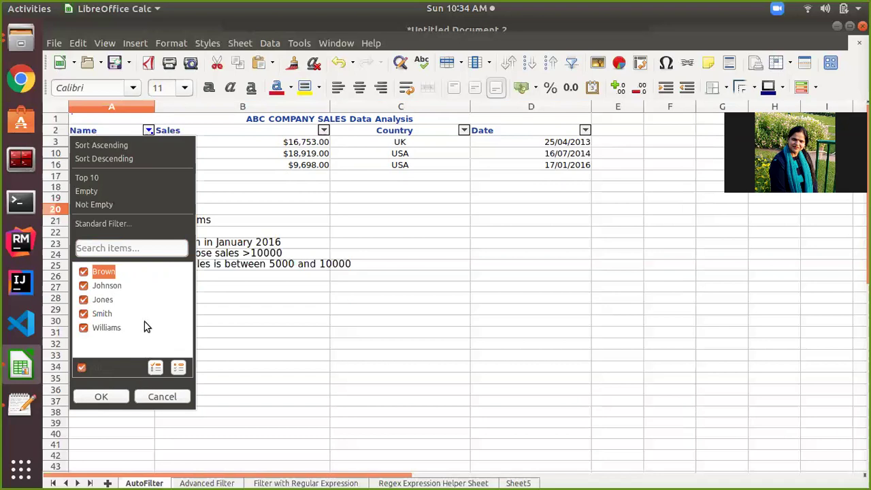
click(100, 398)
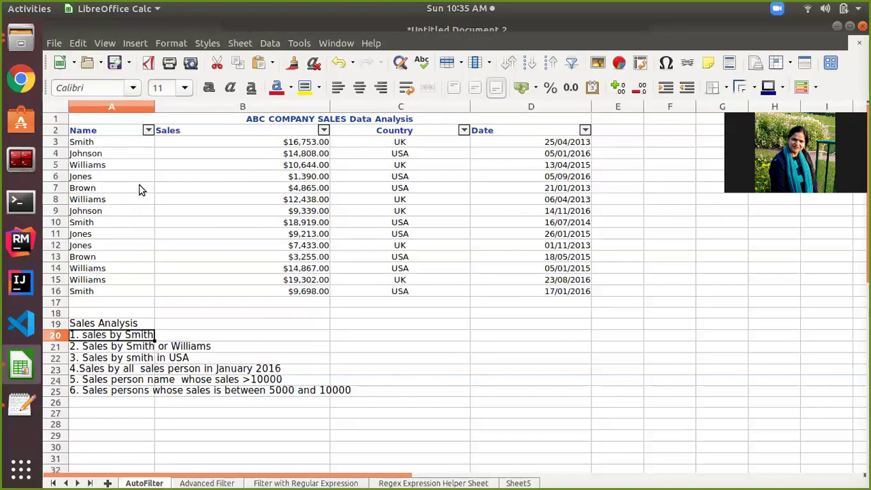
click(148, 131)
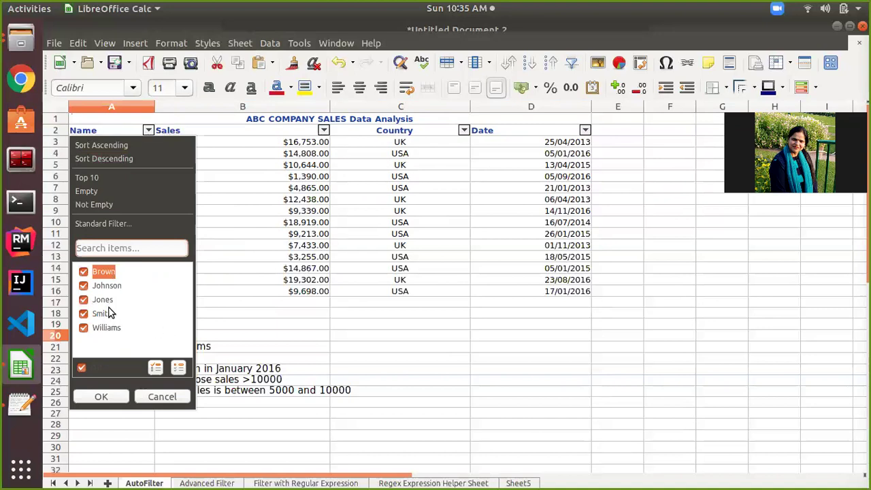
Apply a Standard Filter with Name equals Smith, leaving rows 3, 10 and 16.
click(113, 226)
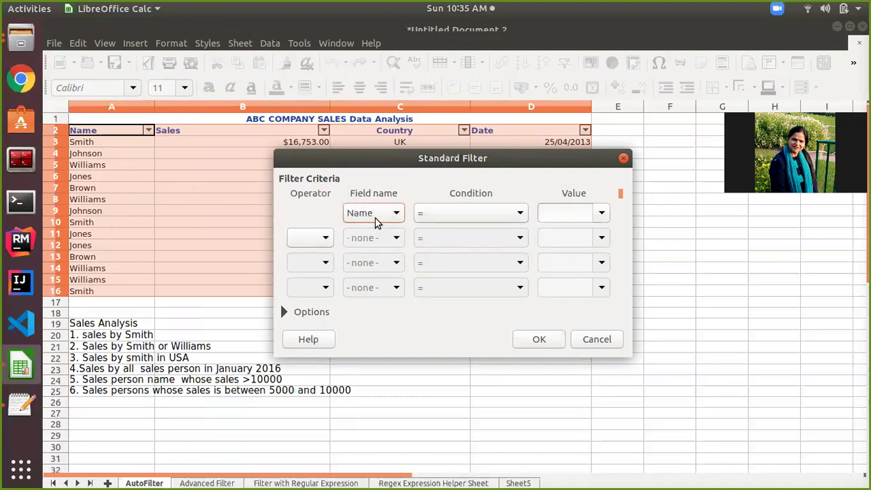
click(520, 214)
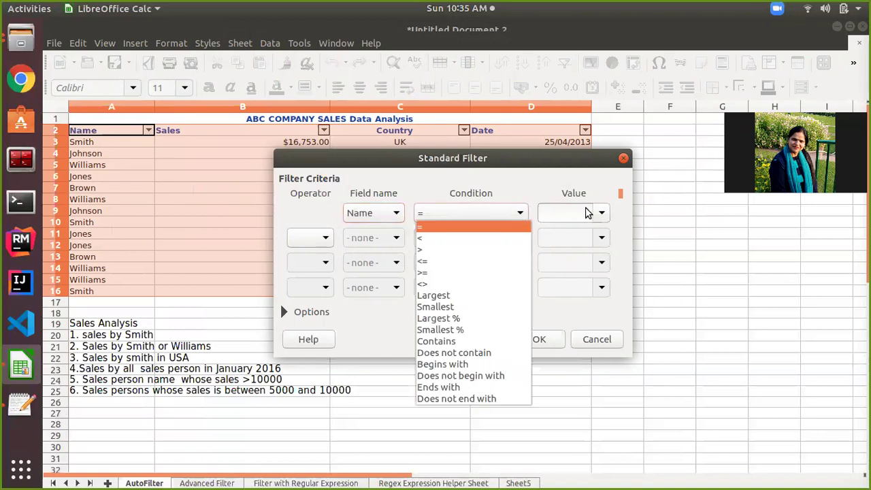
click(603, 213)
click(603, 214)
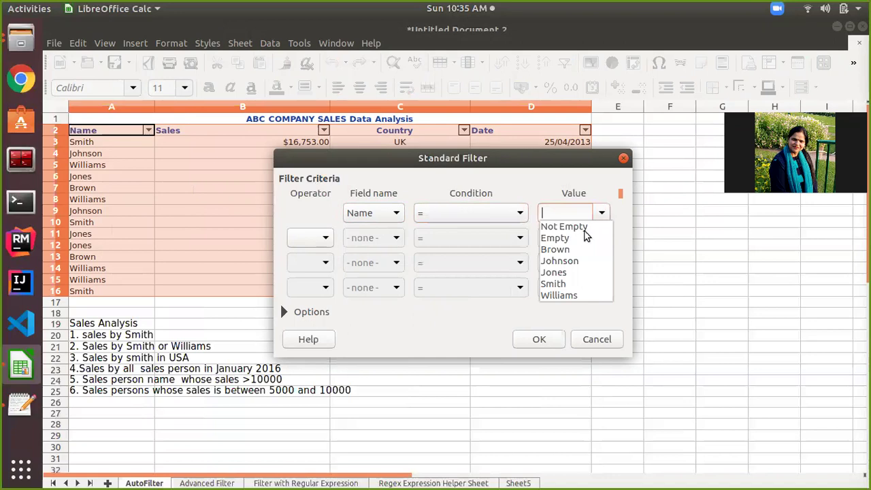
click(561, 284)
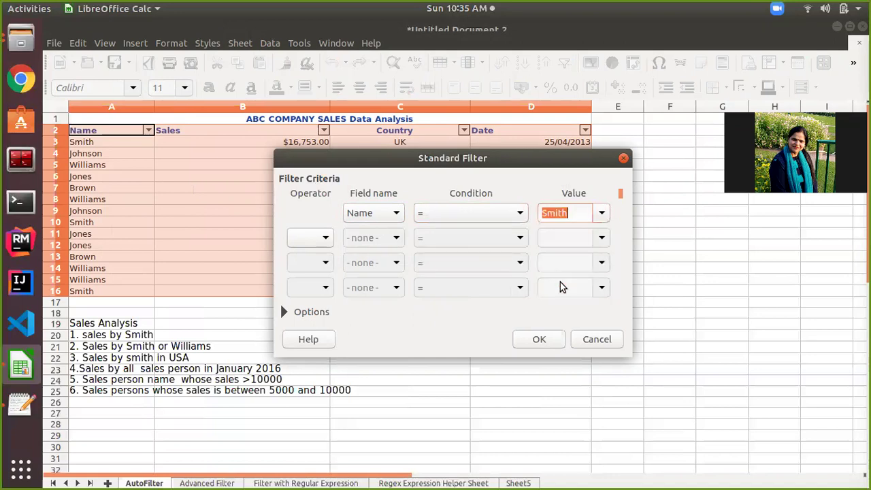
click(535, 338)
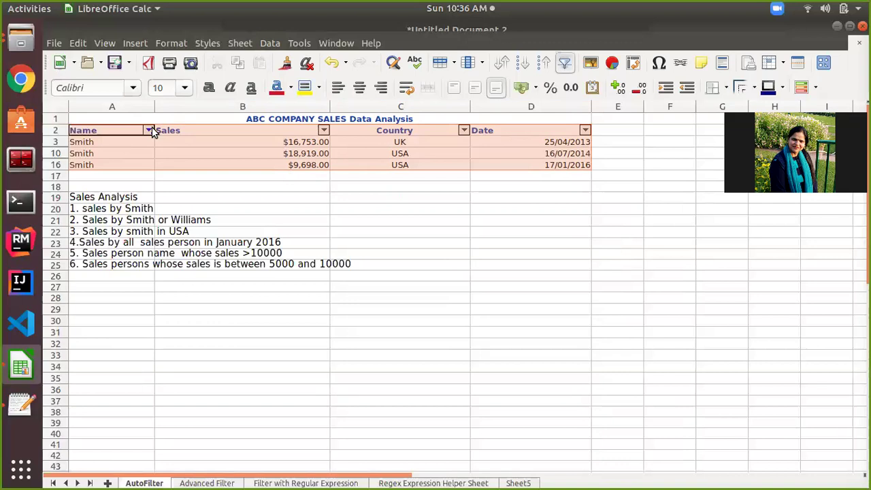
click(149, 130)
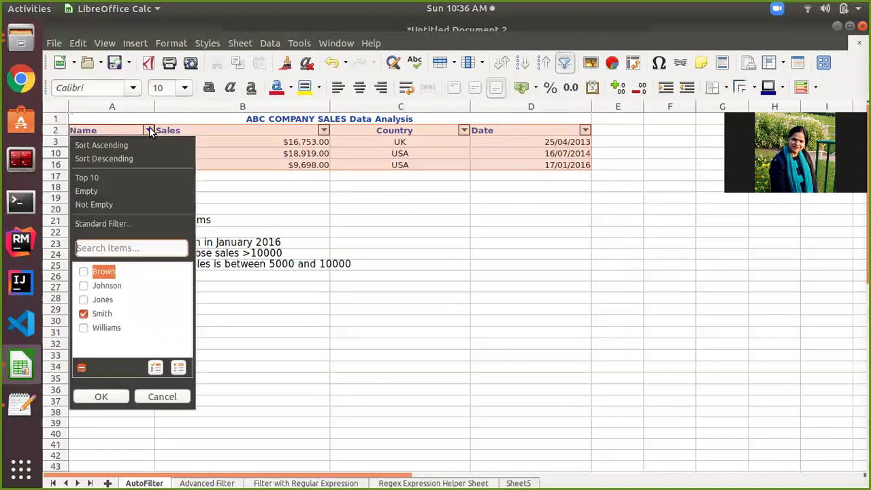
Set the Standard Filter's field name to -none- to drop the Smith condition, then deselect.
click(95, 226)
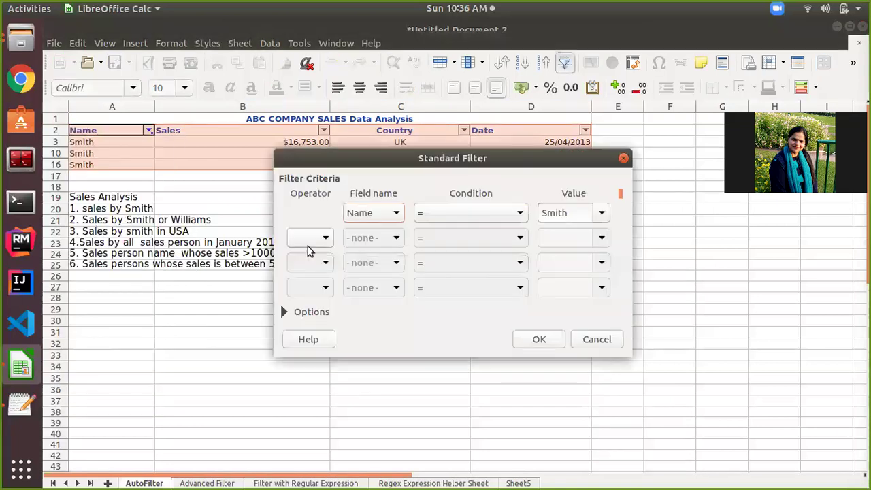
click(397, 213)
click(383, 227)
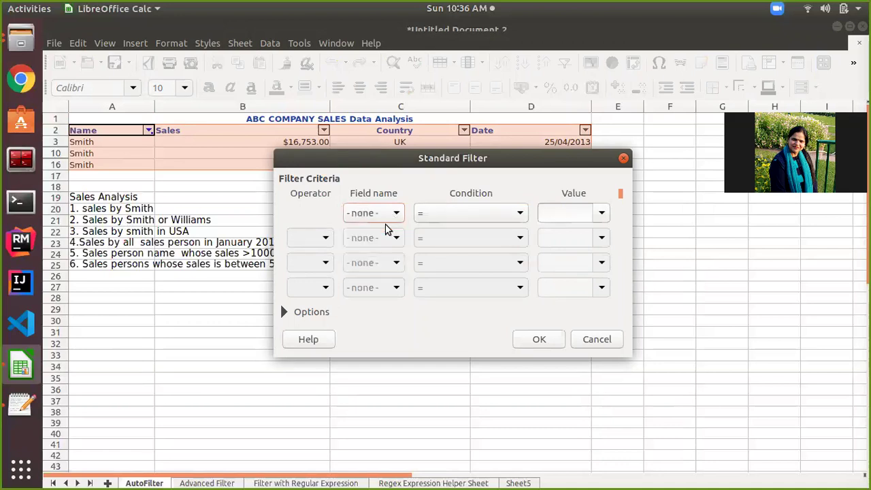
click(538, 341)
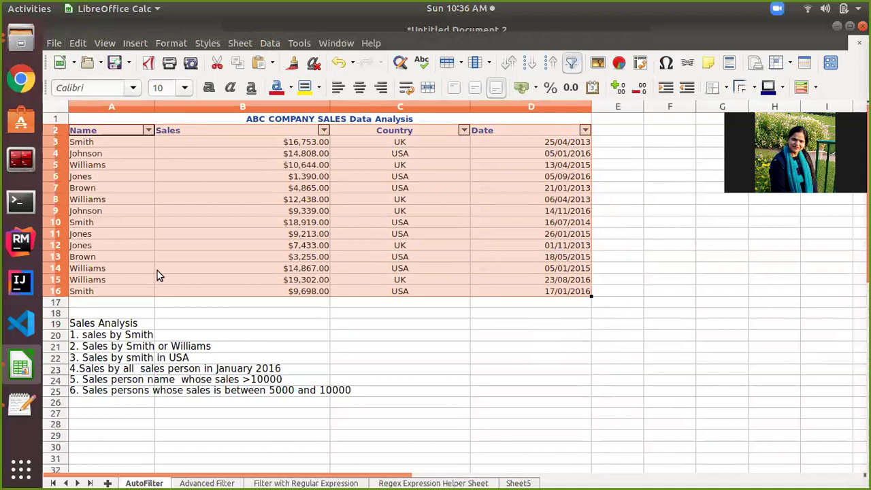
click(125, 350)
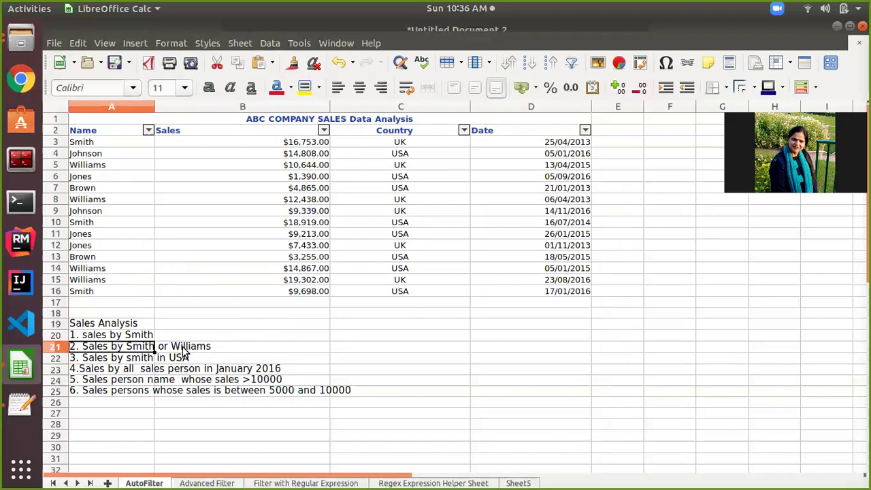
click(148, 131)
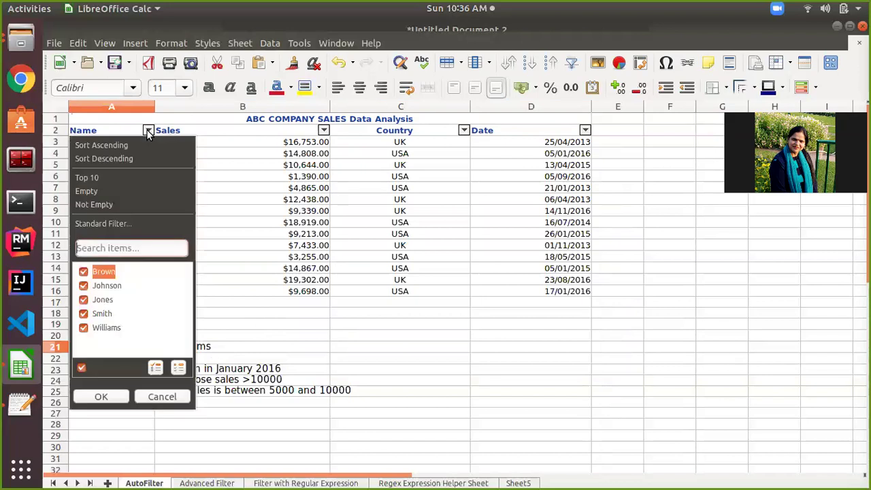
click(83, 272)
click(84, 286)
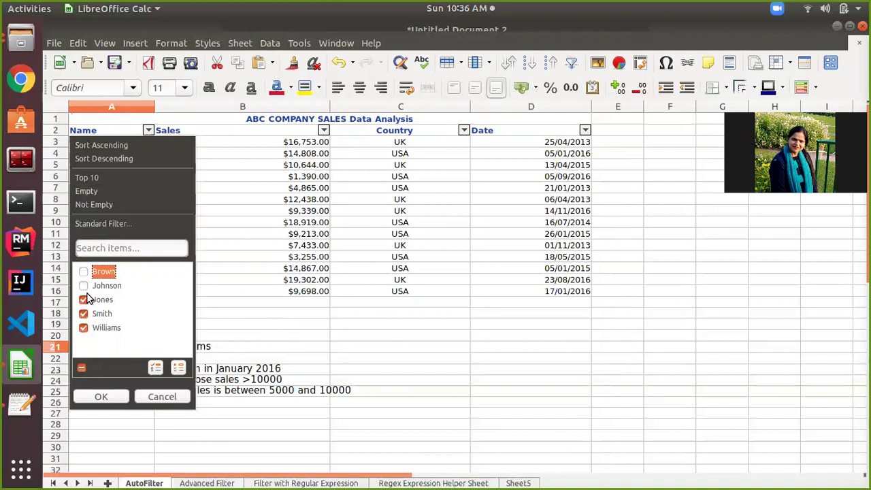
click(84, 299)
click(101, 398)
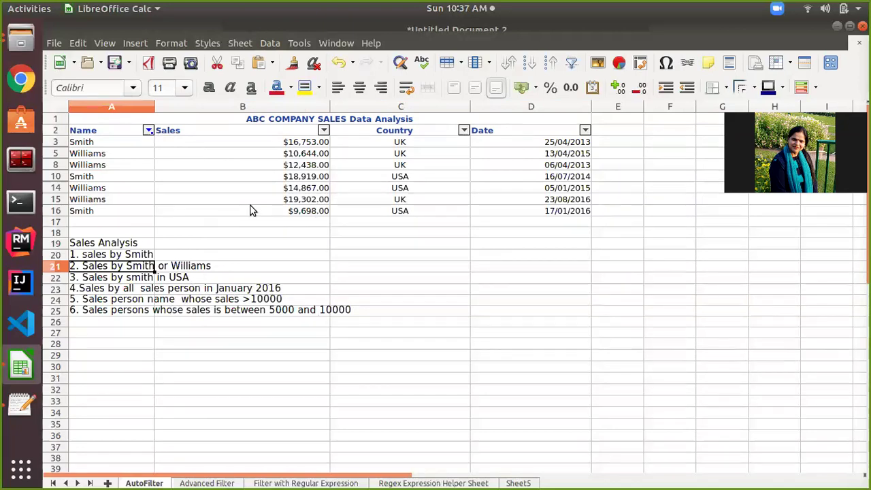
click(149, 132)
click(81, 367)
click(106, 397)
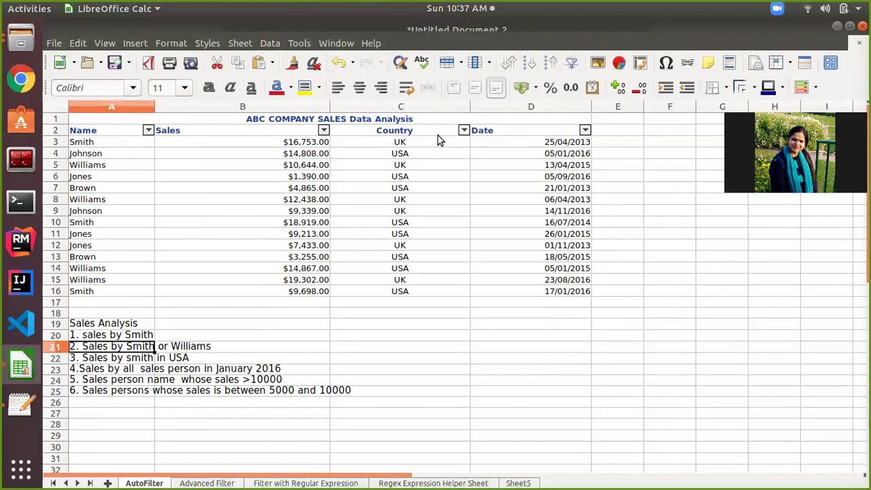
Filter Name to Smith only by unticking Williams, Jones, Johnson and Brown.
click(148, 130)
click(84, 328)
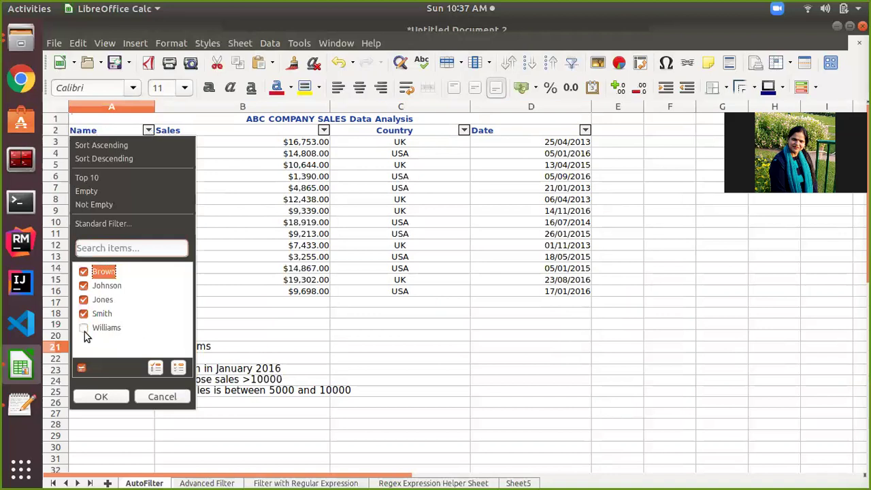
click(83, 300)
click(83, 287)
click(83, 272)
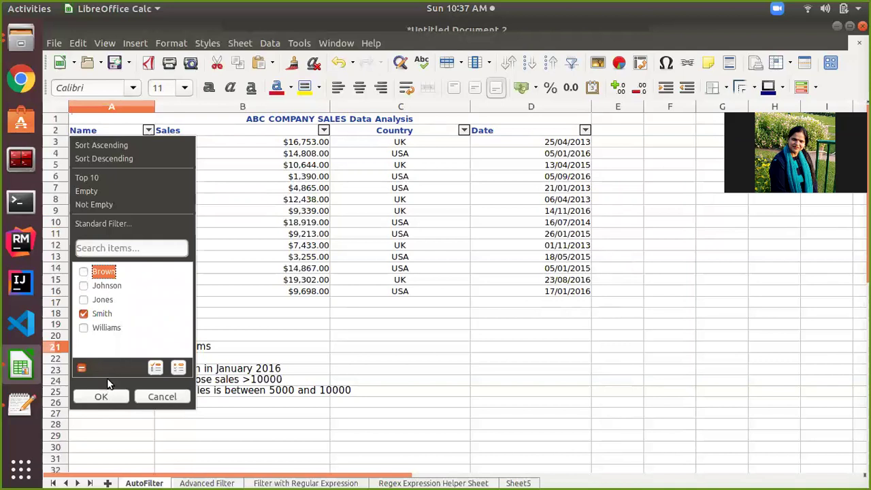
click(100, 397)
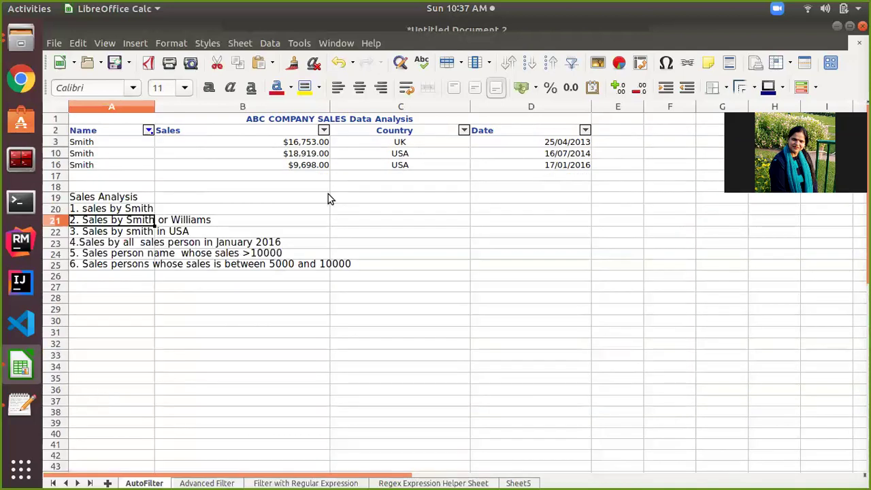
click(464, 130)
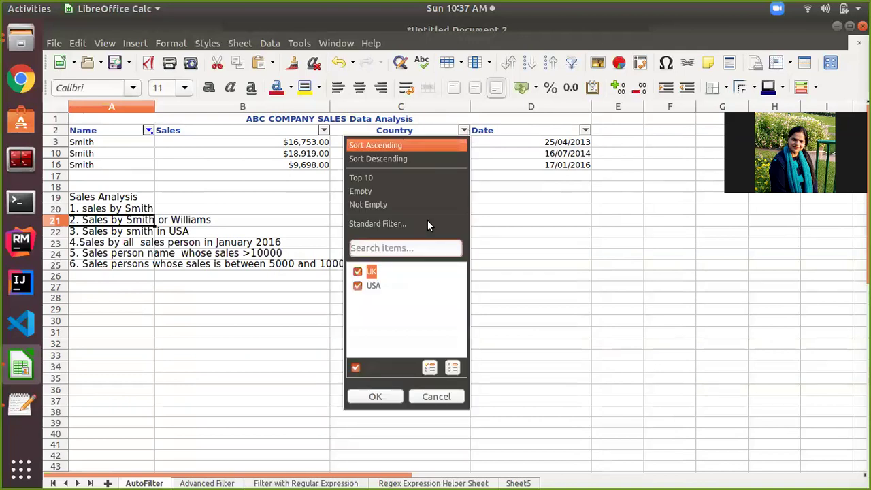
Untick UK in the Country filter, leaving Smith's USA rows 10 and 16.
click(358, 273)
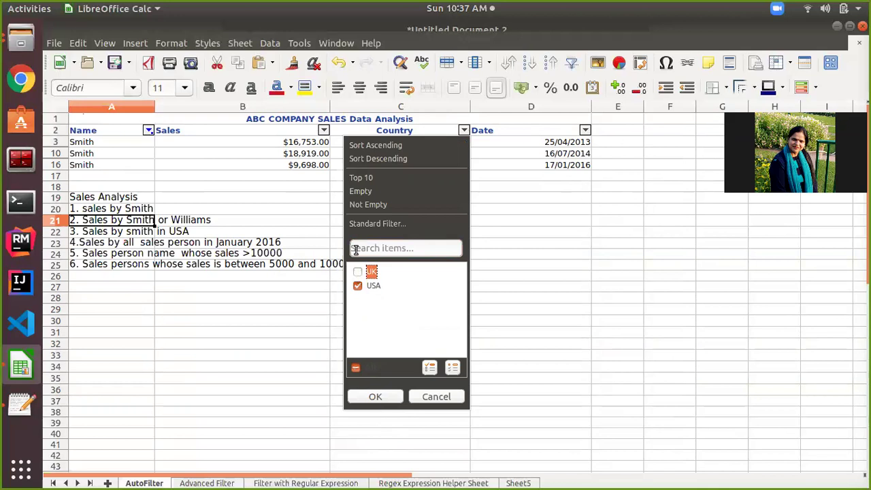
click(375, 397)
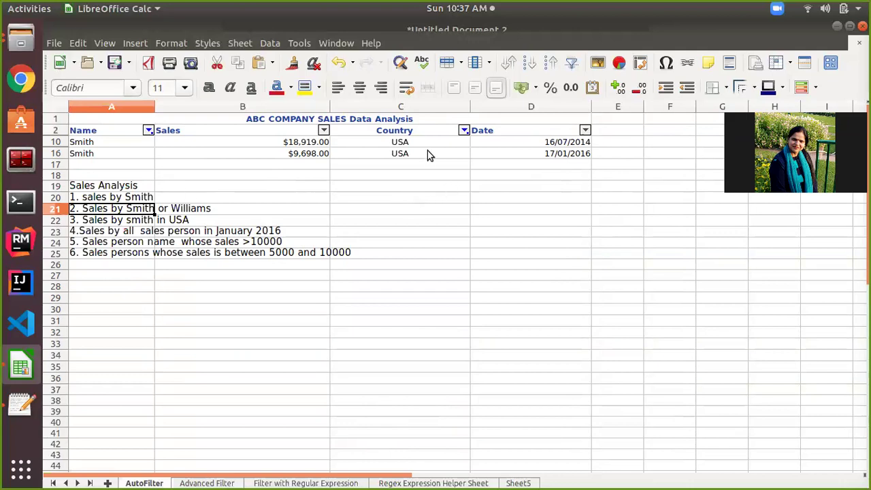
Tick all names in the Name filter and re-tick UK in the Country filter.
click(152, 132)
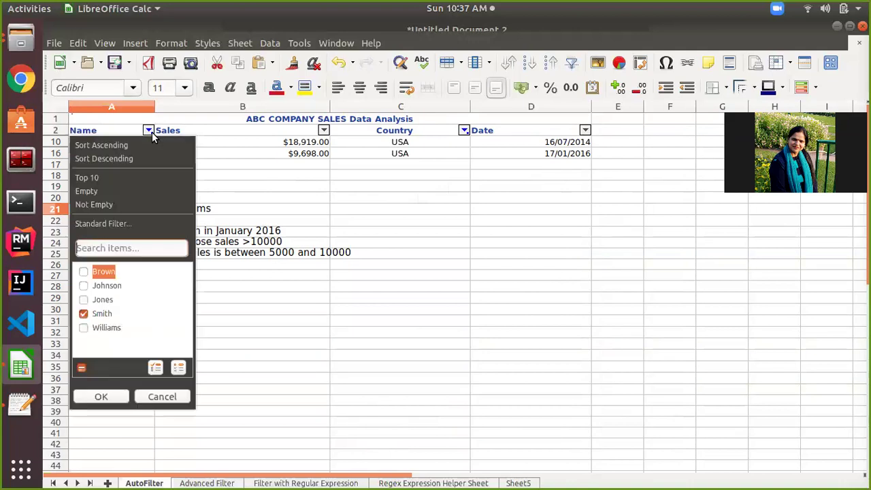
click(82, 368)
click(101, 396)
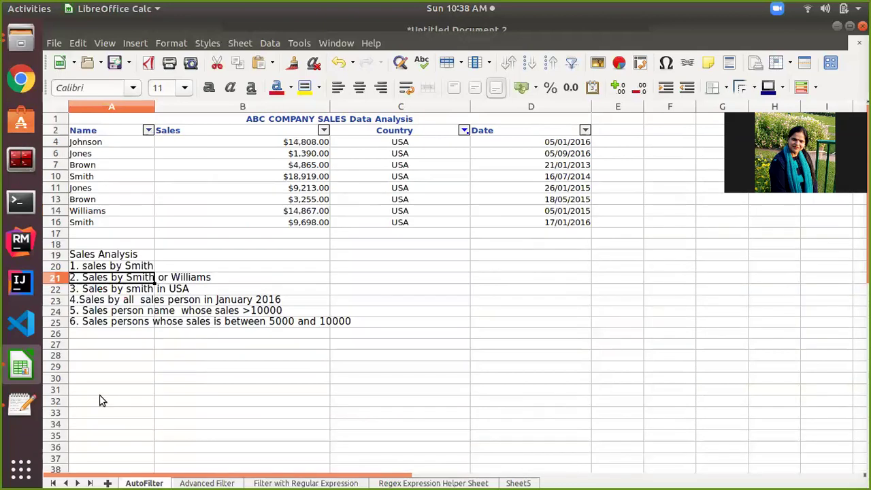
click(466, 132)
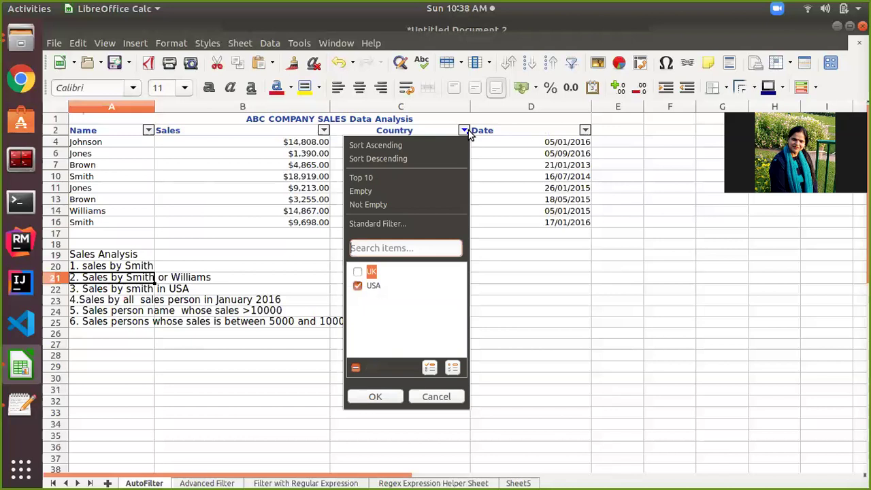
click(357, 369)
click(362, 396)
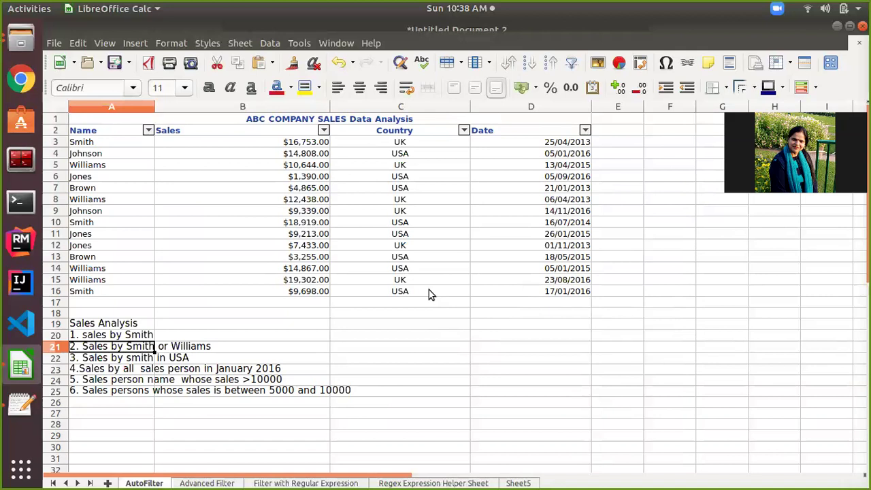
Filter the Date column to hide 2013, 2014 and August, September and November 2016, leaving six rows.
click(259, 369)
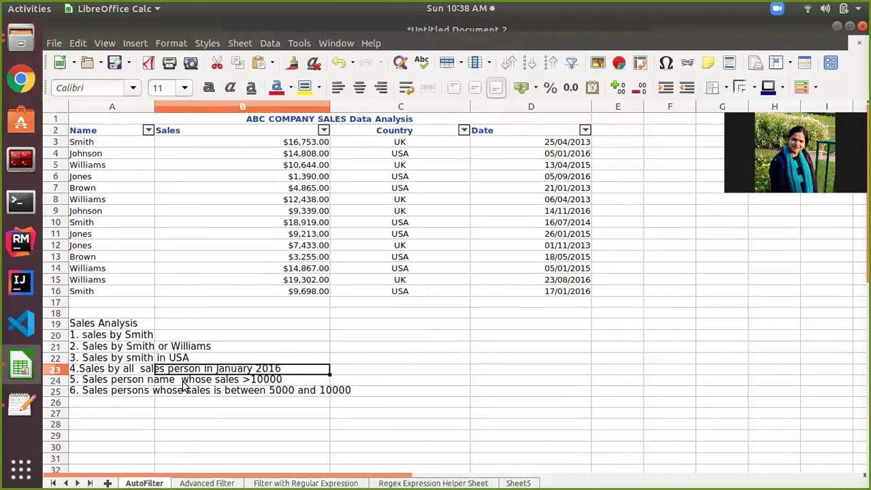
click(124, 371)
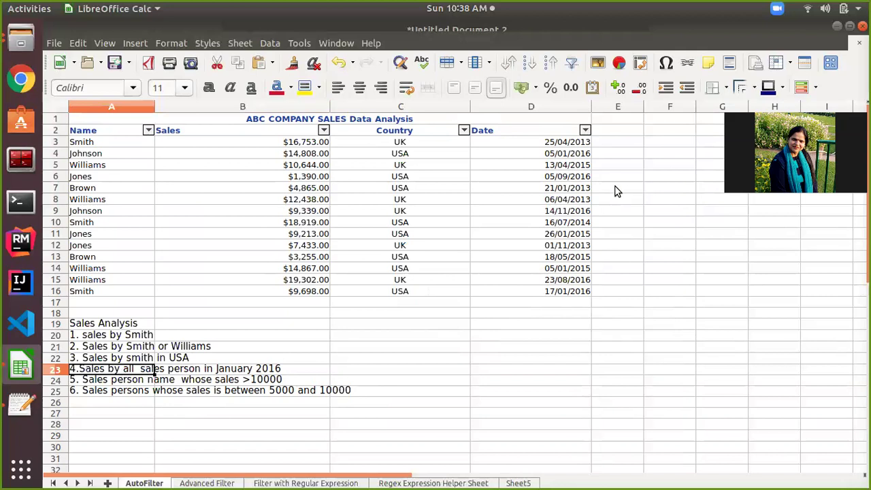
click(586, 130)
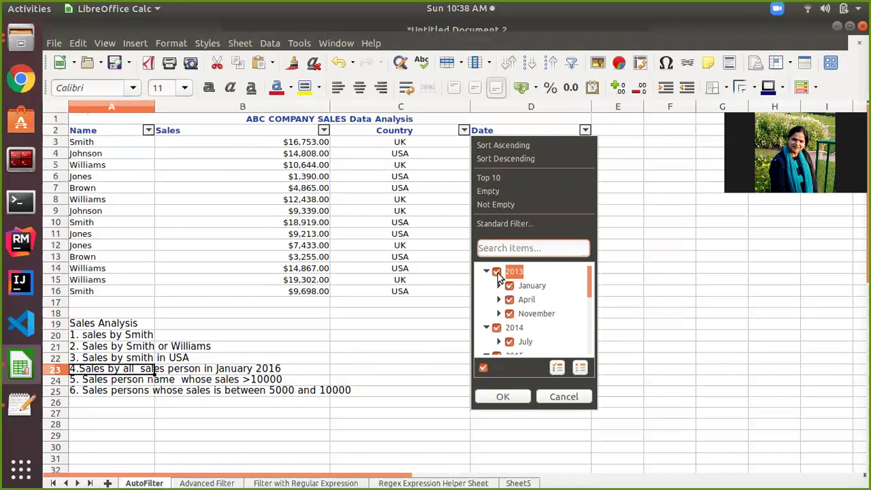
click(496, 272)
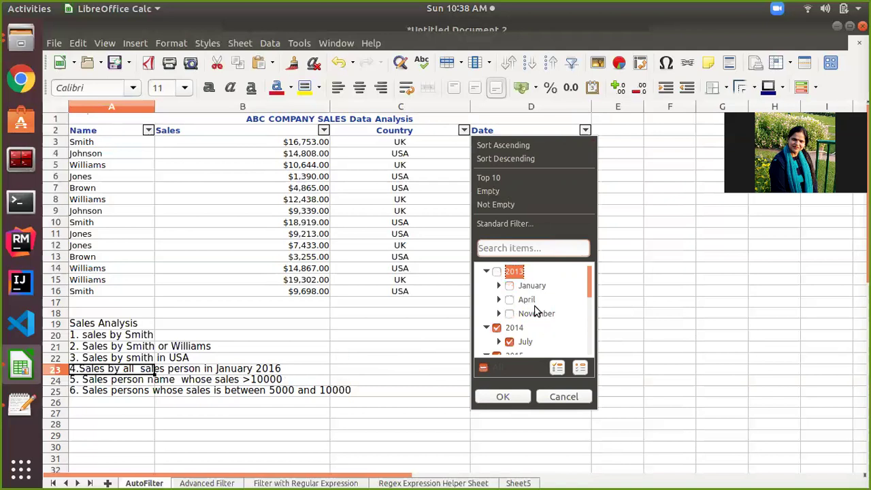
scroll(535, 310, down, 1)
click(499, 314)
scroll(537, 317, down, 4)
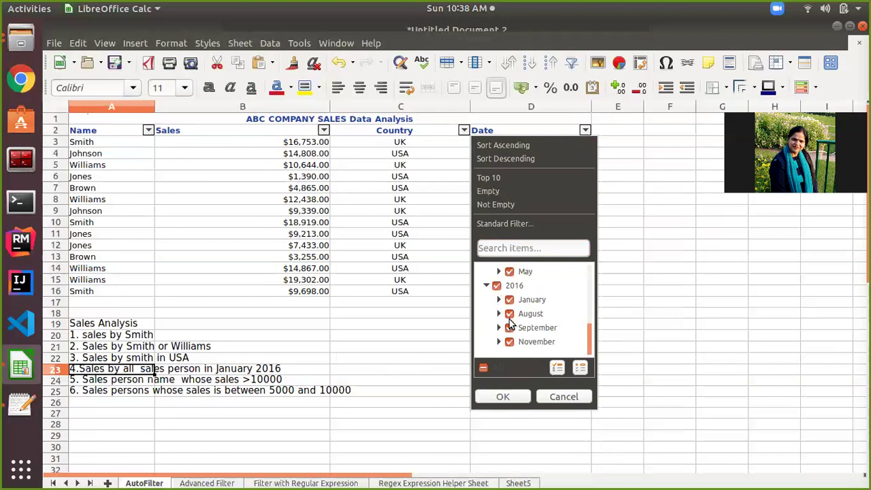
click(509, 316)
click(510, 328)
click(509, 342)
click(506, 394)
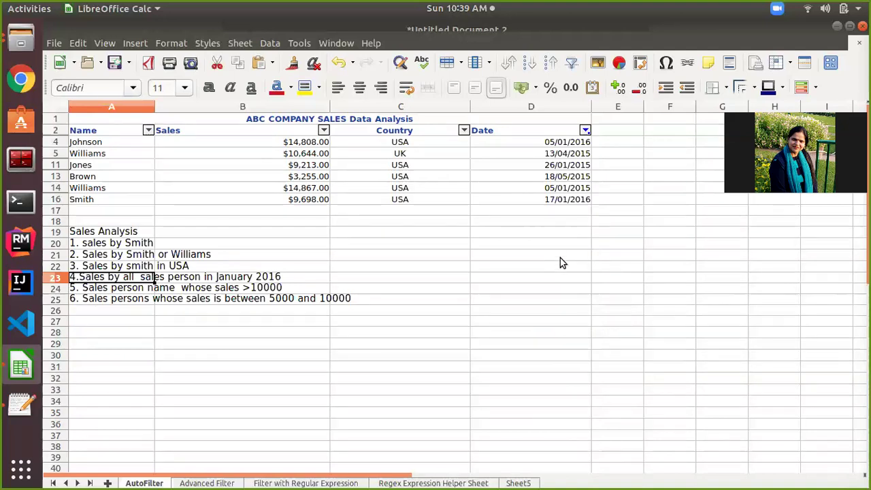
Untick 2015 in the Date filter so only the two January 2016 rows remain.
click(585, 130)
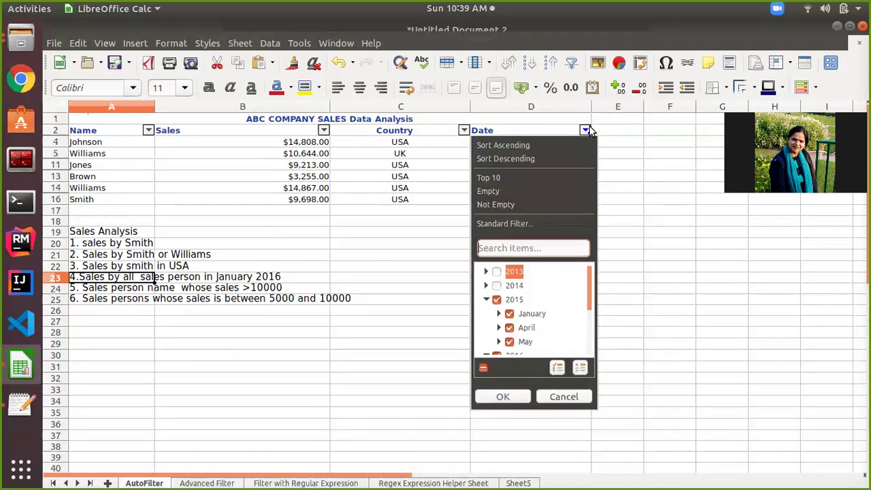
click(496, 300)
click(502, 397)
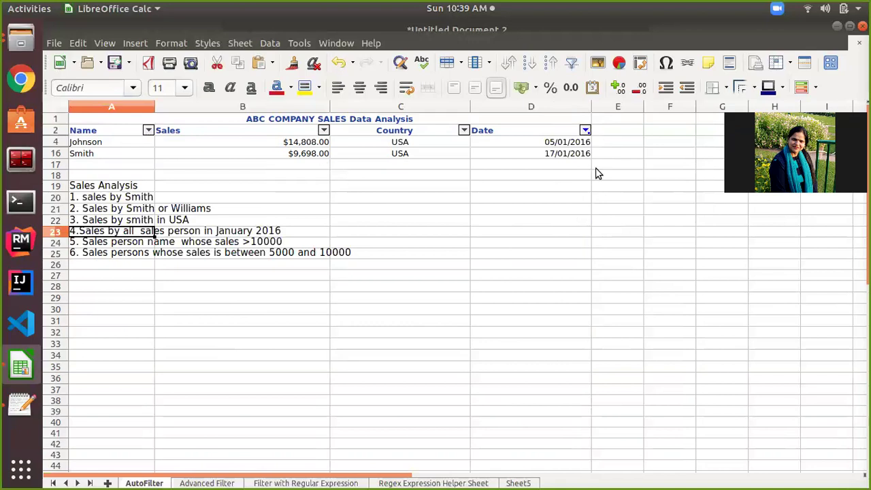
click(585, 134)
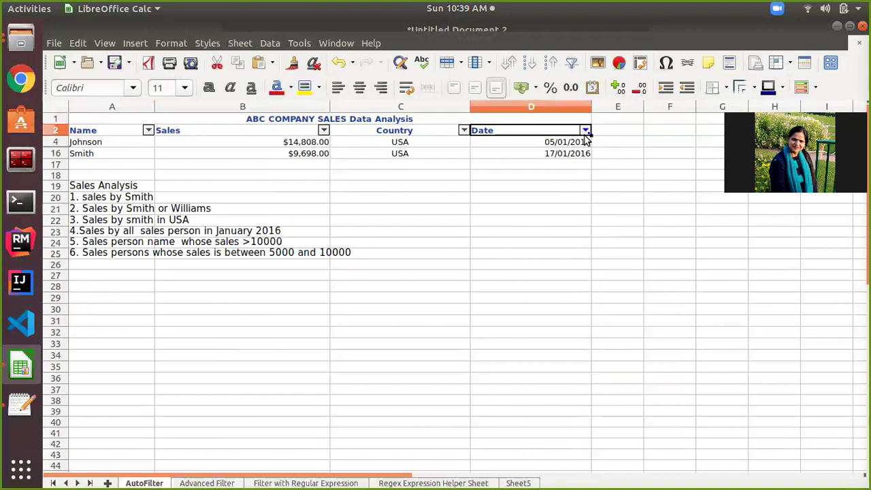
click(585, 131)
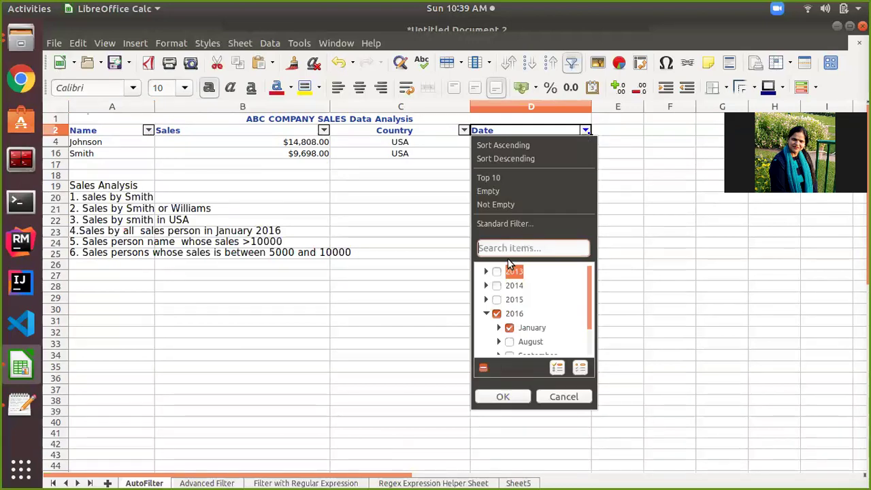
click(483, 367)
click(504, 396)
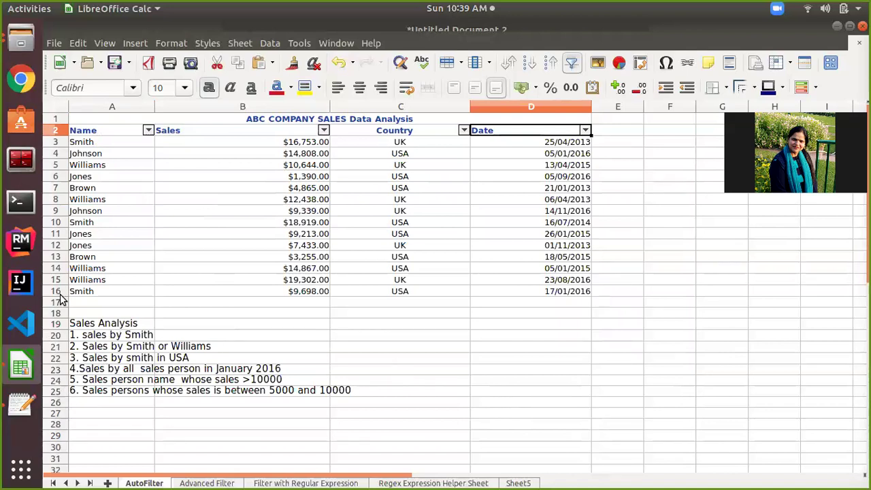
click(87, 382)
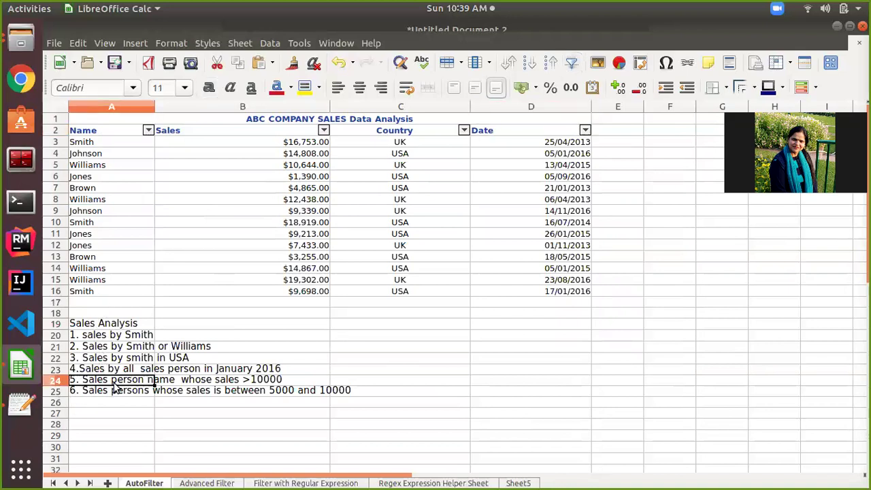
click(248, 380)
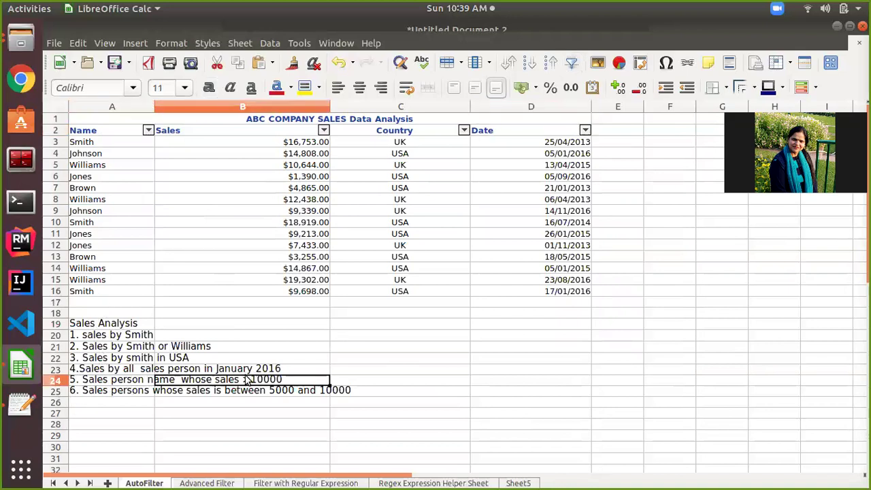
click(97, 371)
click(87, 384)
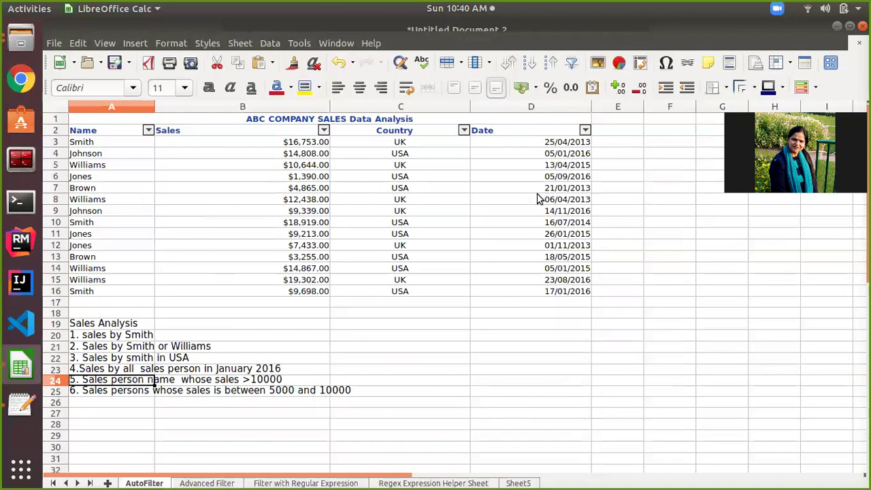
click(320, 133)
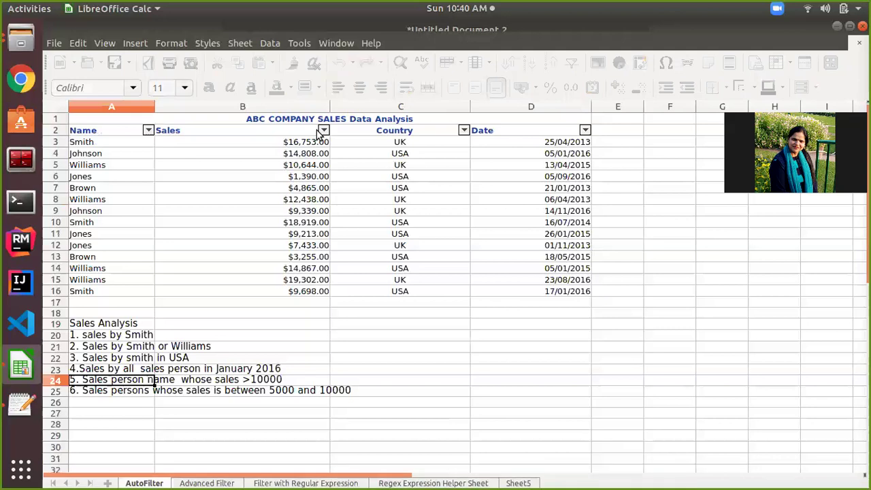
Open the Standard Filter dialog from the Sales column's AutoFilter dropdown.
click(323, 131)
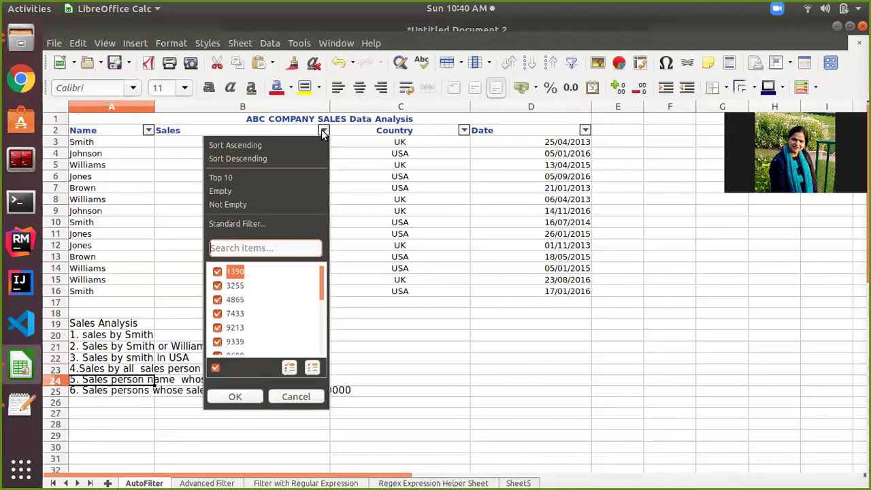
scroll(259, 301, down, 2)
scroll(259, 300, down, 2)
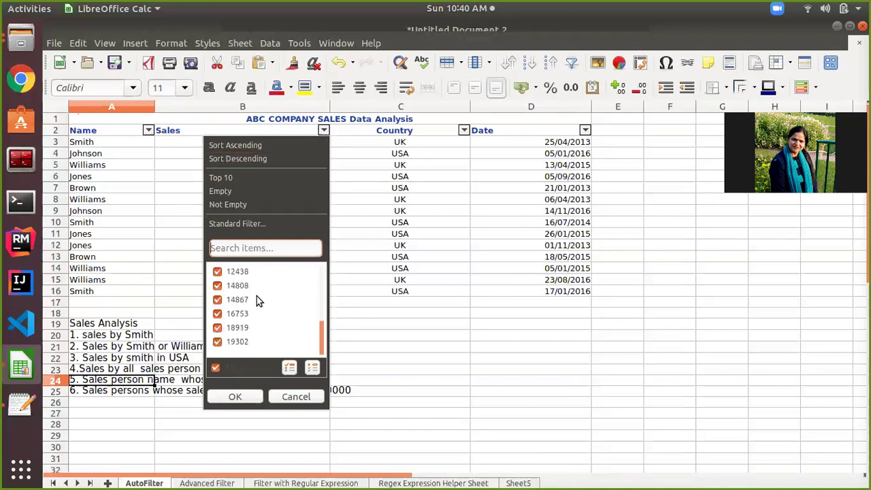
scroll(259, 301, up, 5)
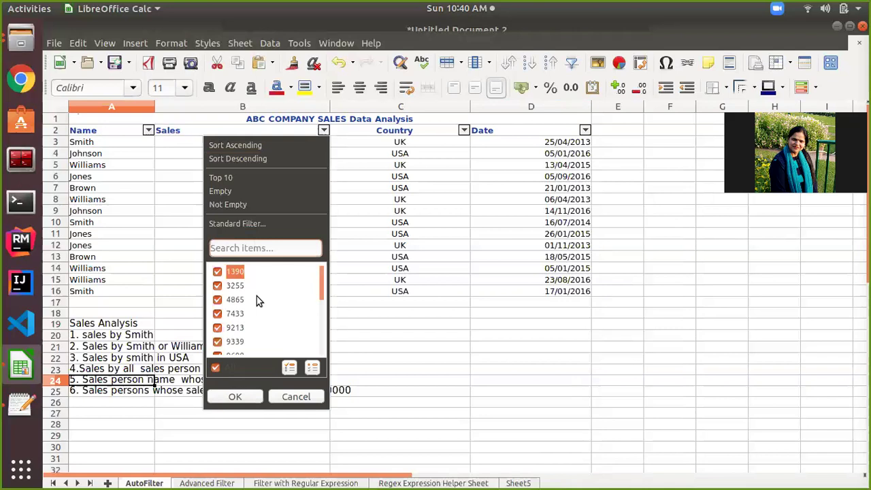
click(258, 224)
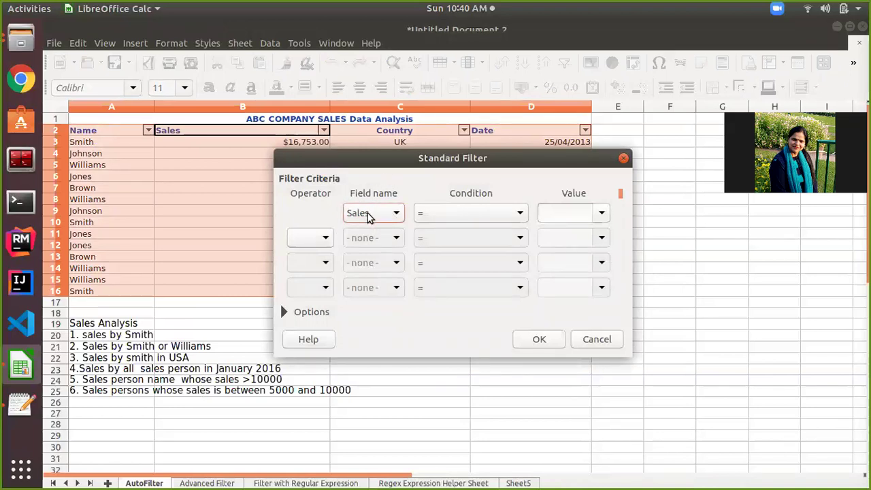
Apply a Standard Filter of Sales > 10000, leaving rows 3, 4, 5, 8, 10, 14 and 15.
click(522, 215)
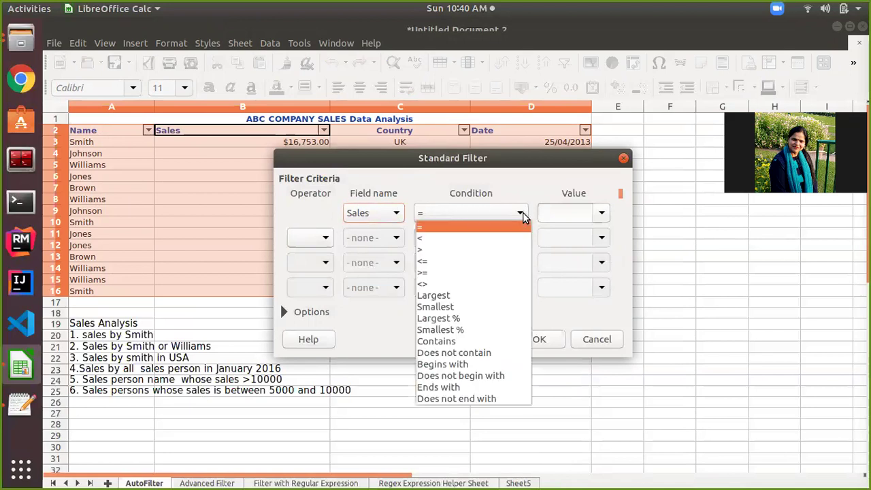
click(465, 250)
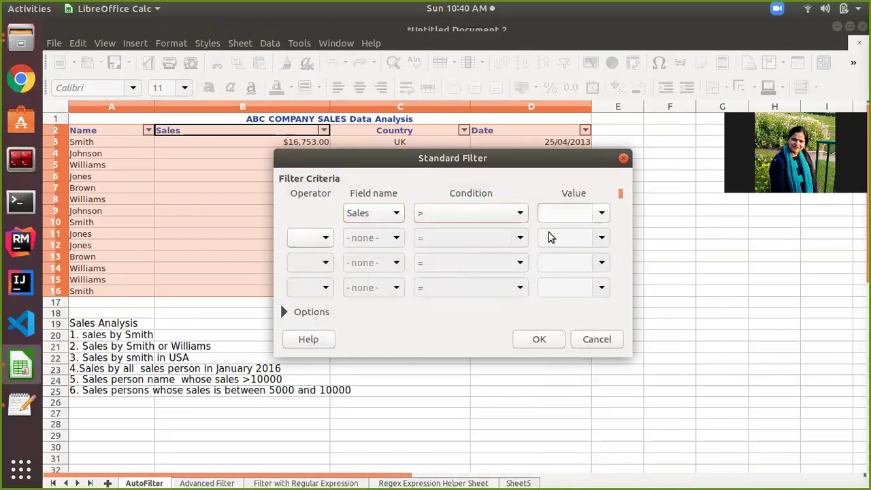
click(603, 213)
click(569, 212)
text(10000)
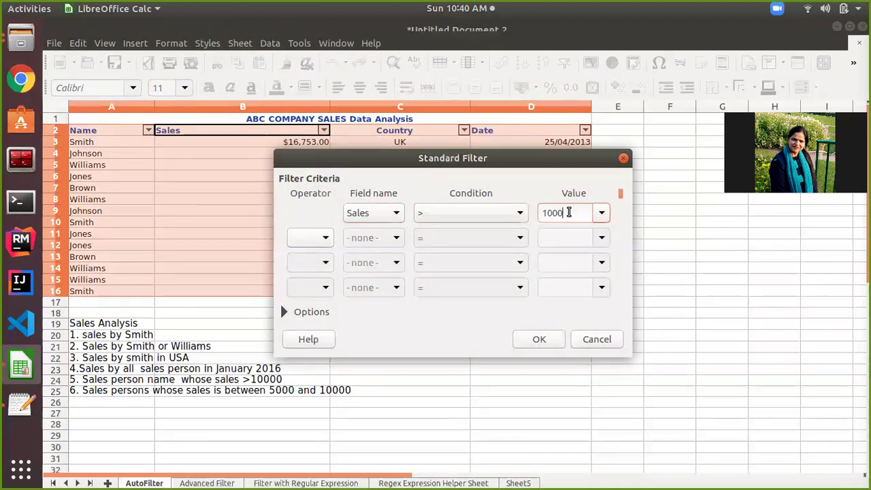
click(539, 345)
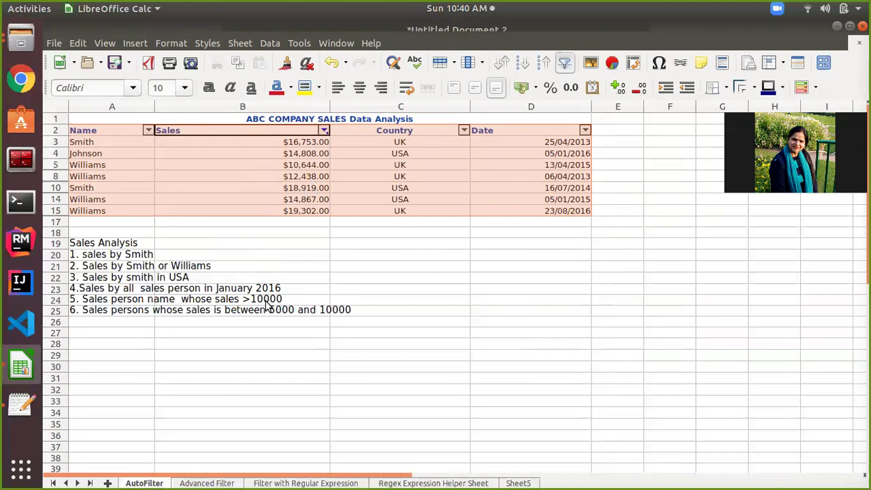
click(317, 297)
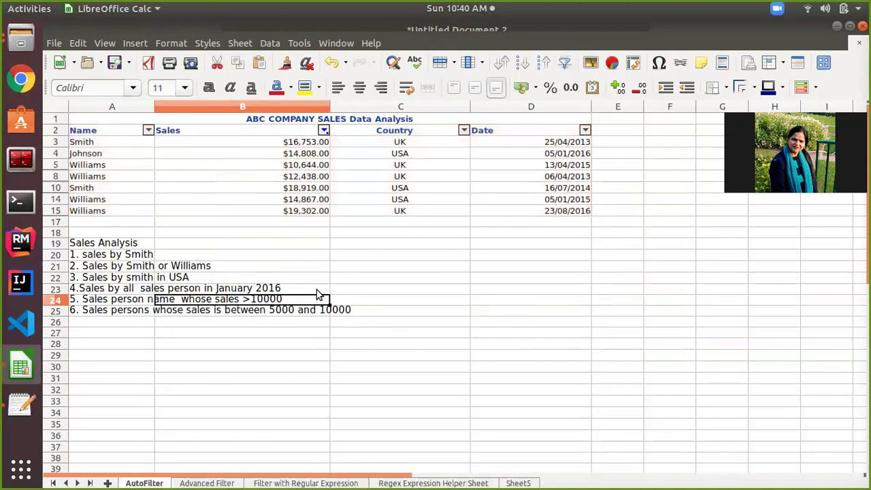
Select B25 and reopen the Sales Standard Filter still holding the > 10000 condition.
click(272, 311)
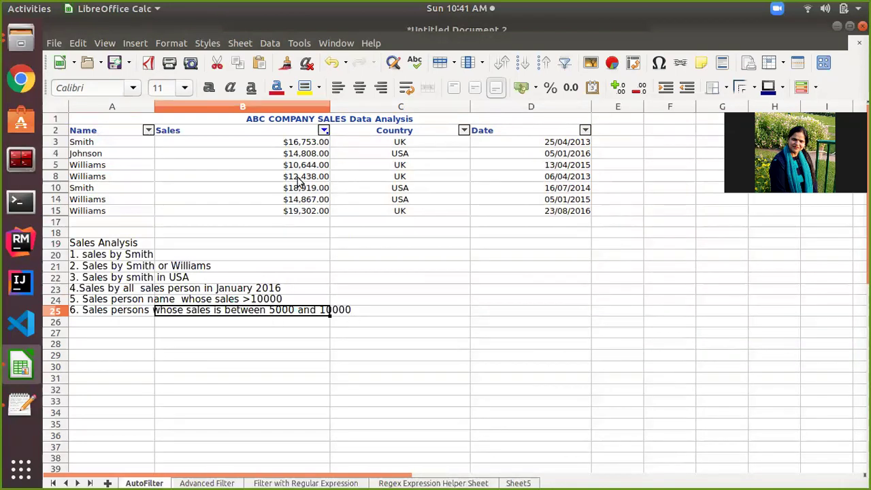
click(325, 132)
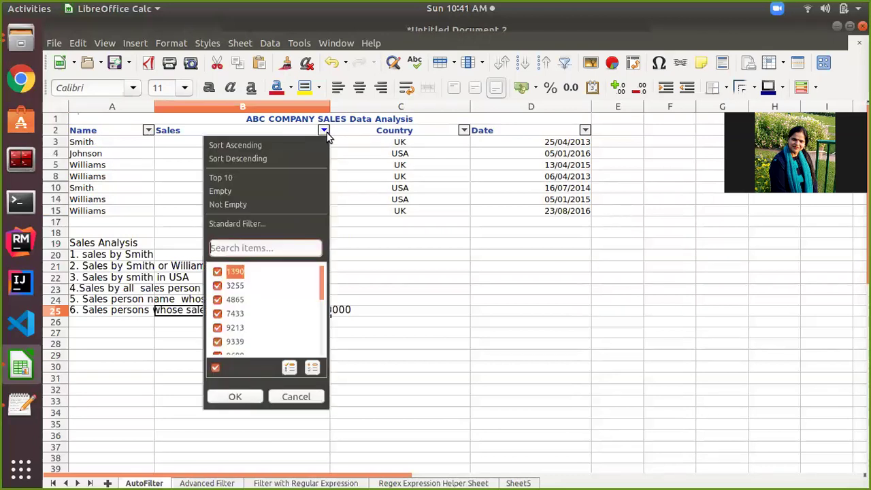
click(235, 226)
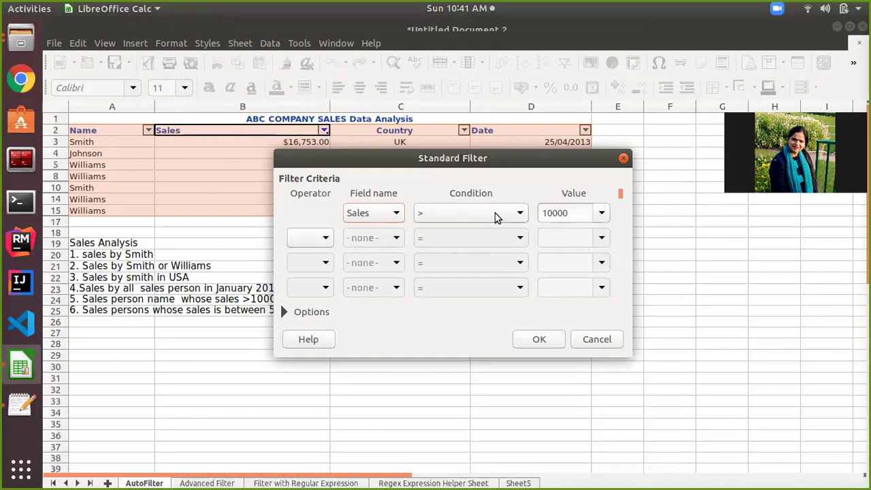
Change the first condition's value from 10000 to 5000.
click(603, 214)
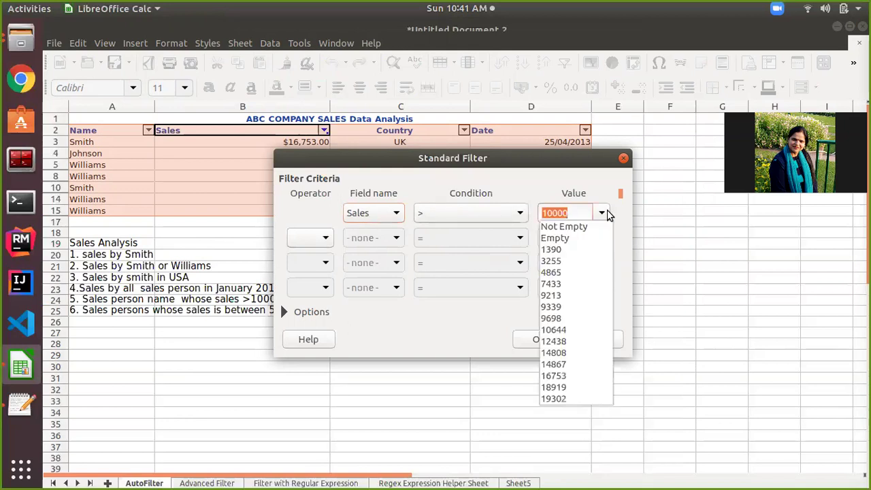
click(603, 214)
text(5000)
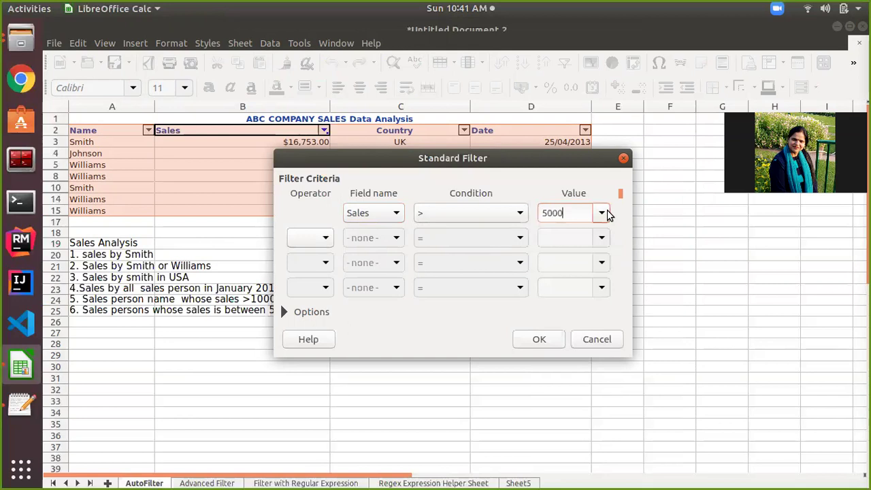
click(603, 214)
click(603, 214)
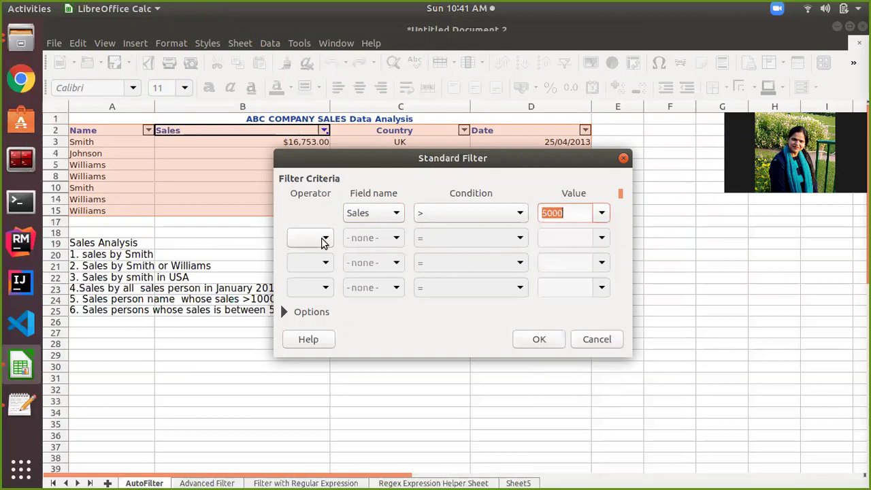
Add a second condition AND Sales < 10000 and apply the filter.
click(323, 239)
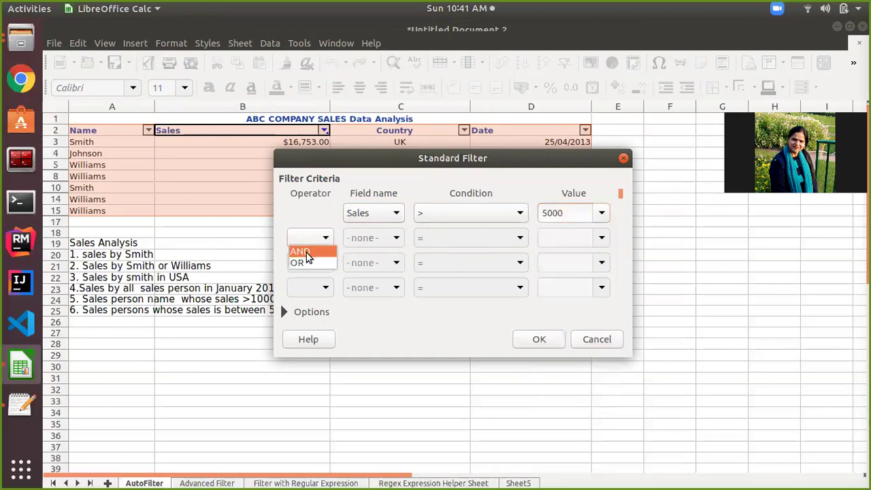
click(300, 251)
click(393, 238)
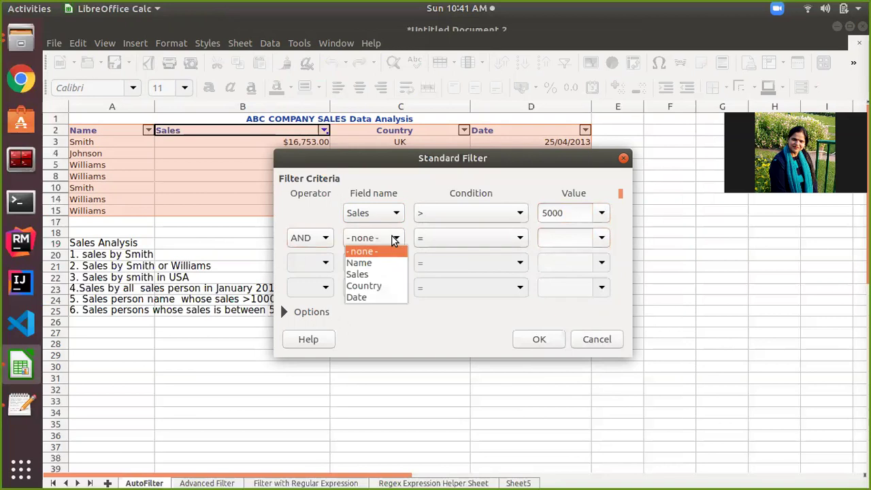
click(384, 274)
click(521, 238)
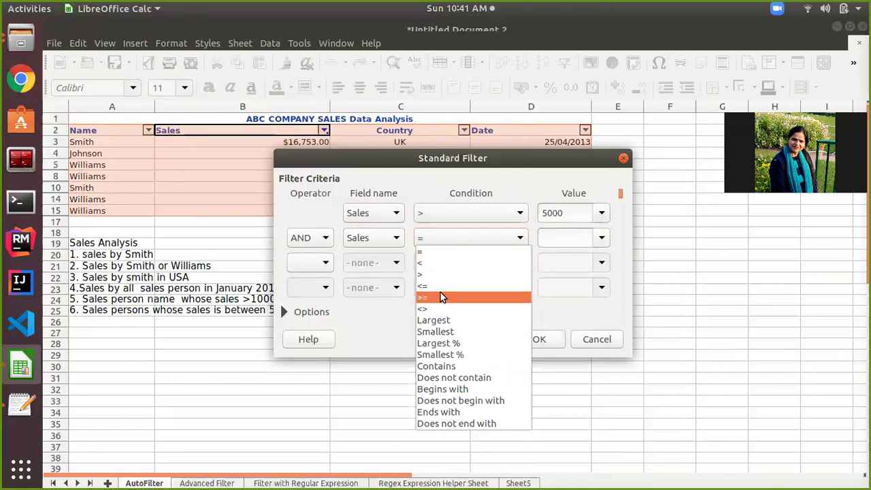
click(441, 264)
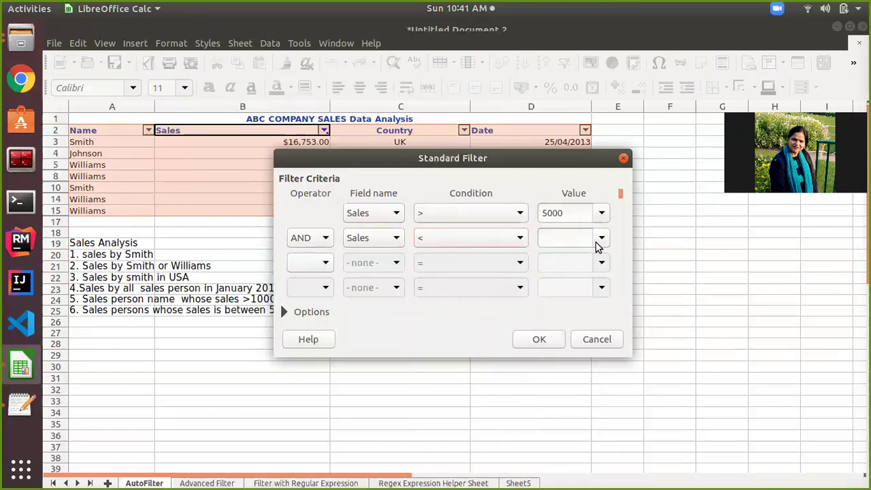
click(572, 237)
text(10000)
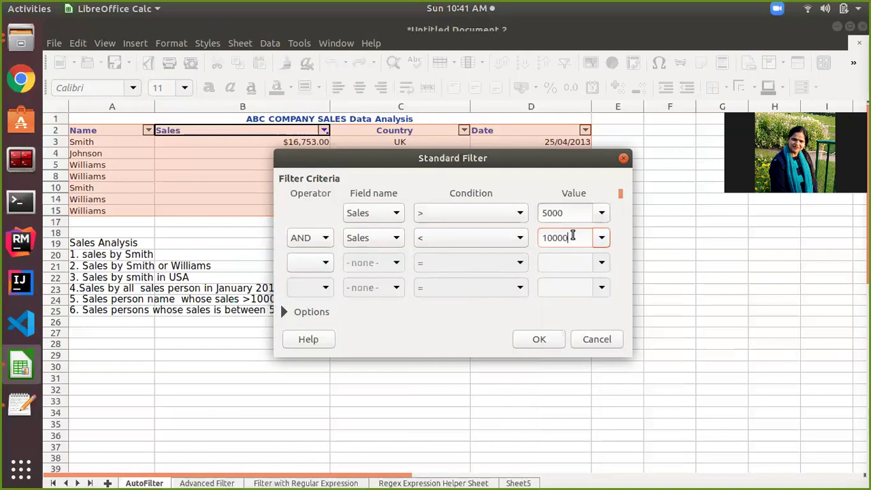
click(535, 341)
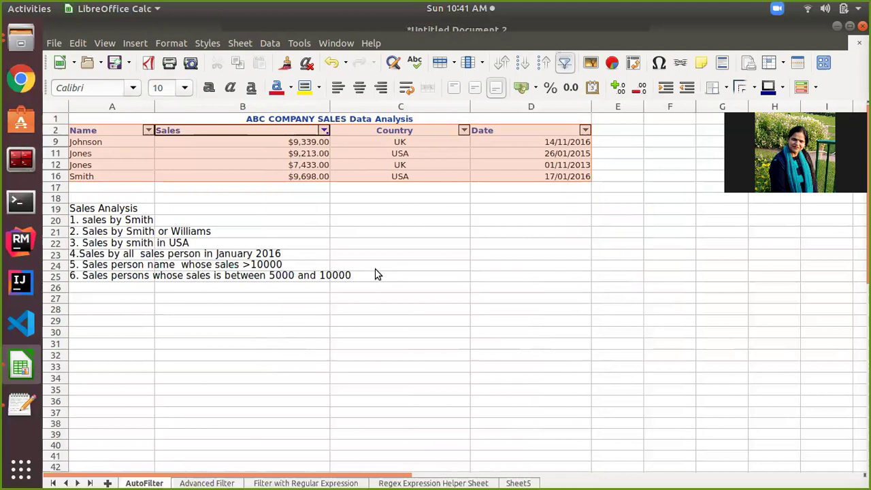
Set the Sales Standard Filter field to - none - so all 14 sales rows show again.
click(324, 131)
scroll(290, 335, down, 1)
scroll(290, 334, up, 1)
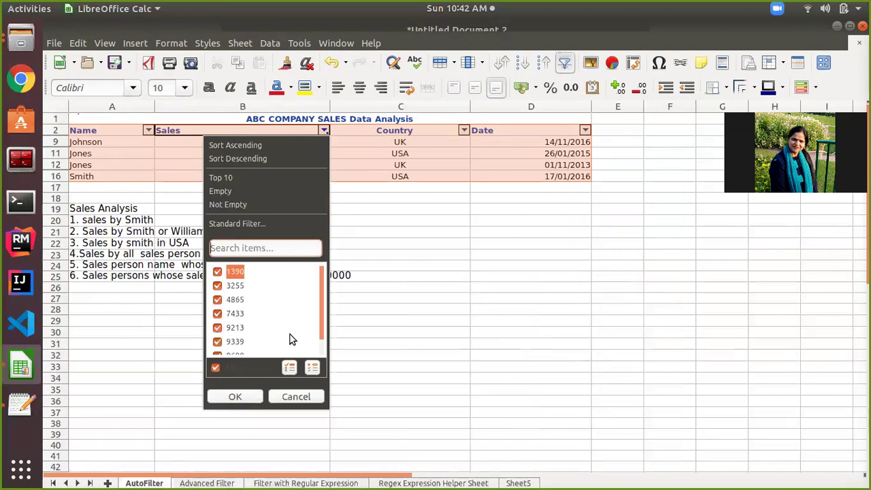
click(215, 369)
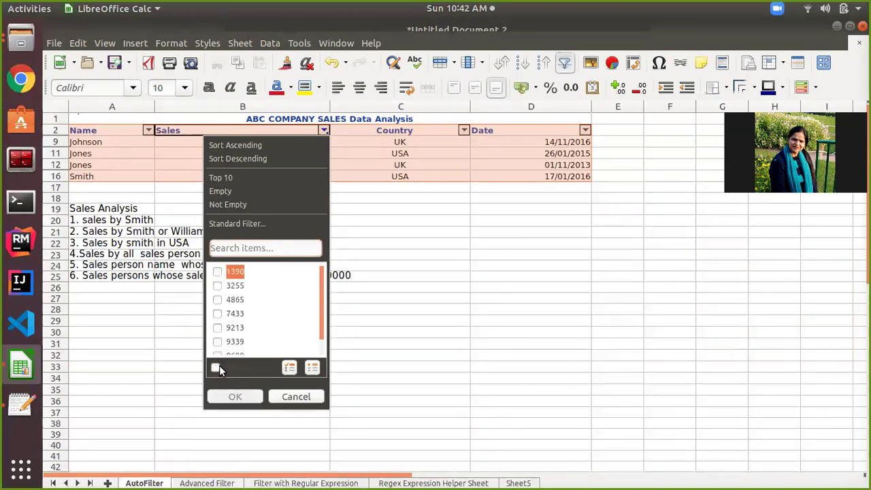
click(216, 368)
click(248, 220)
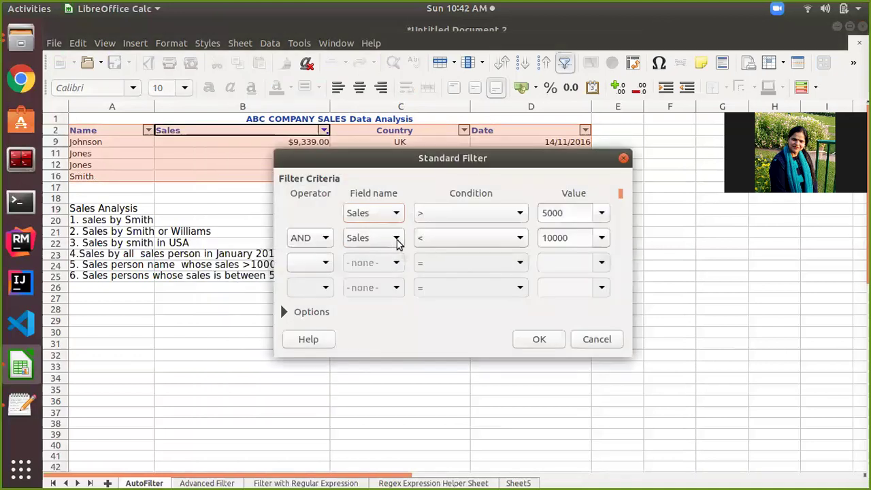
click(397, 213)
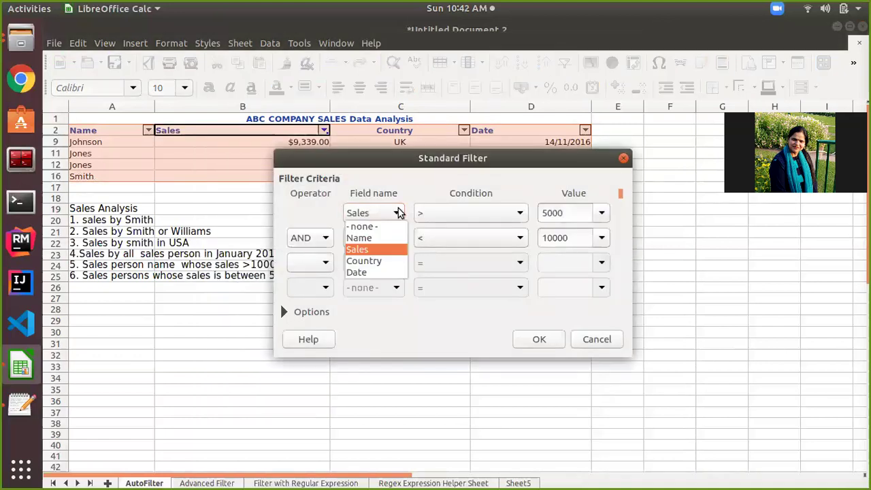
click(395, 226)
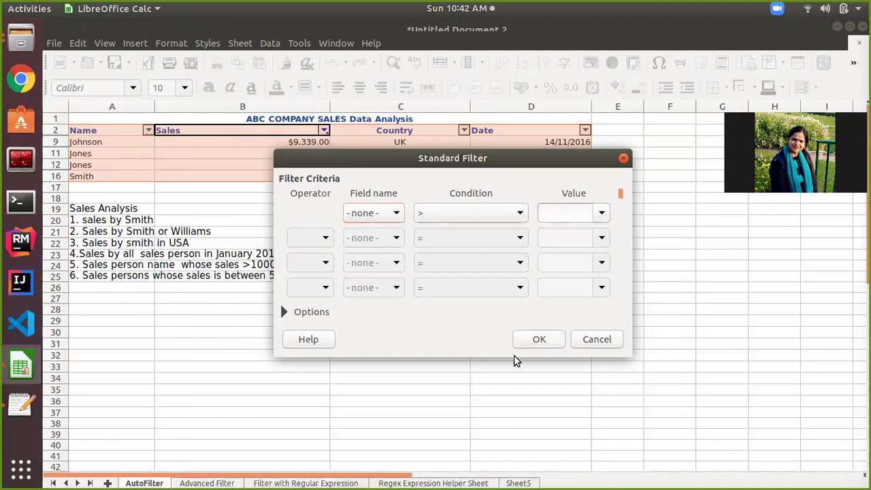
click(551, 339)
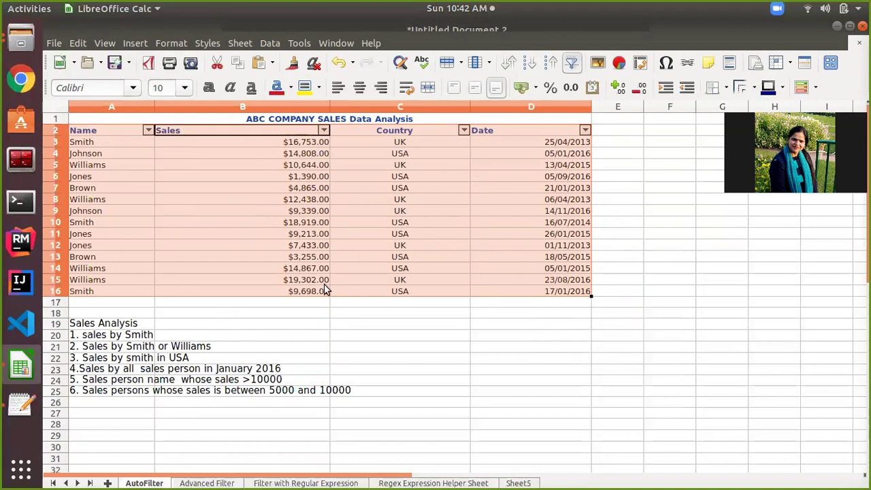
scroll(322, 331, down, 3)
scroll(323, 331, up, 3)
scroll(124, 442, down, 1)
scroll(124, 442, up, 1)
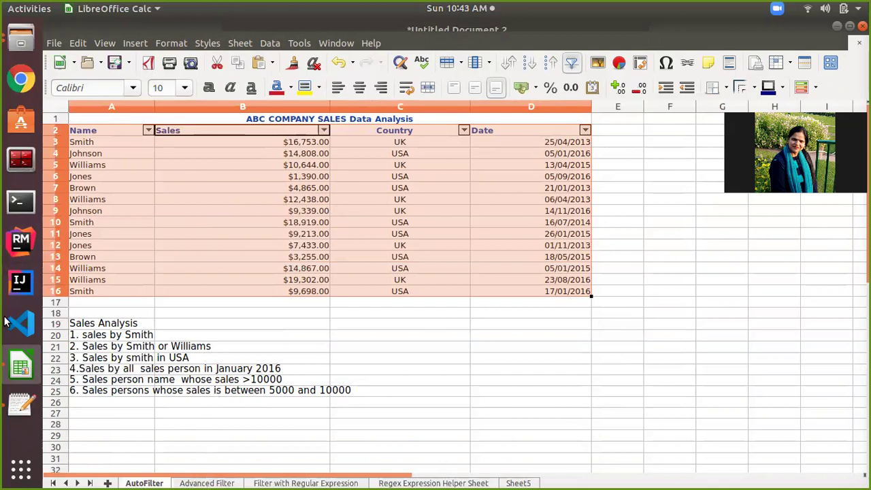
click(206, 482)
click(155, 483)
click(207, 482)
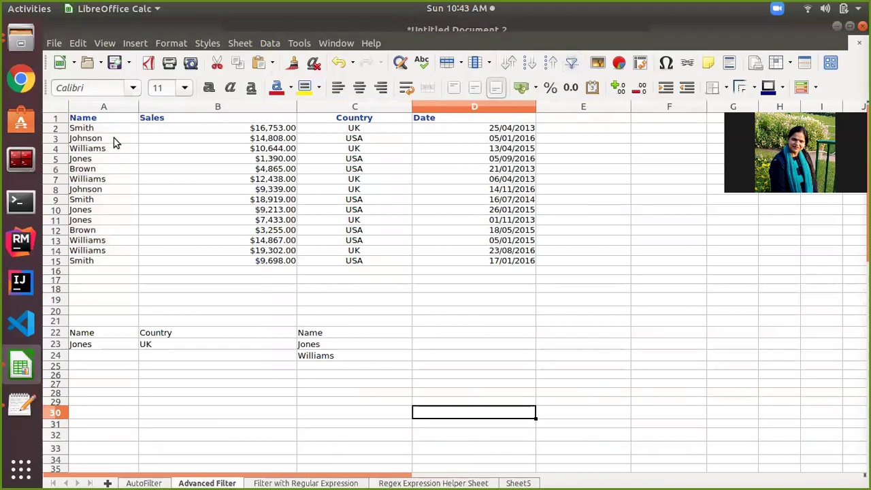
drag(106, 127, 490, 169)
drag(466, 218, 472, 265)
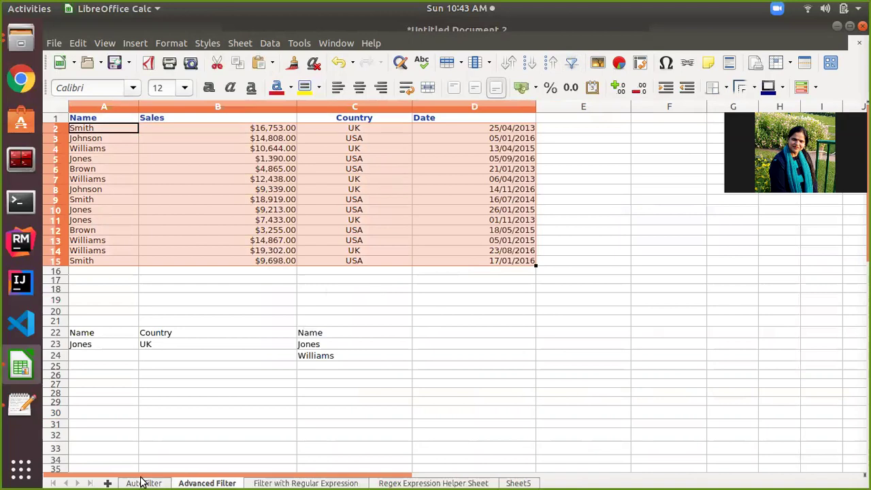
click(143, 482)
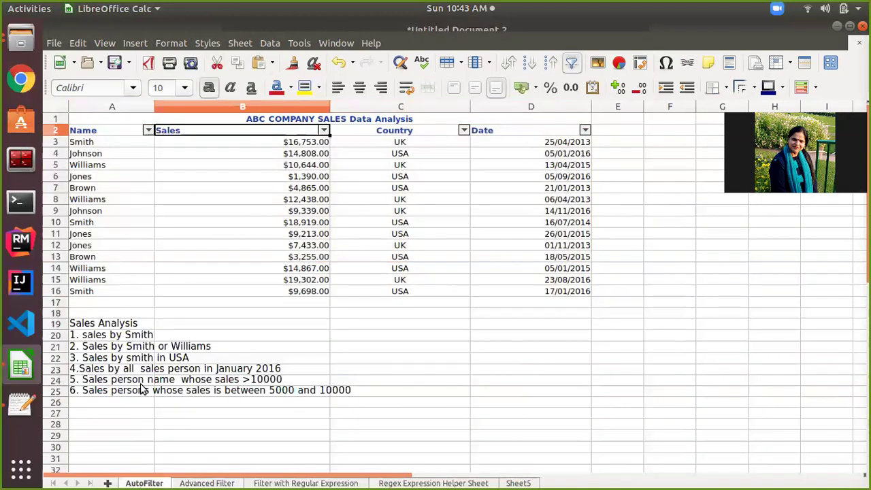
click(202, 482)
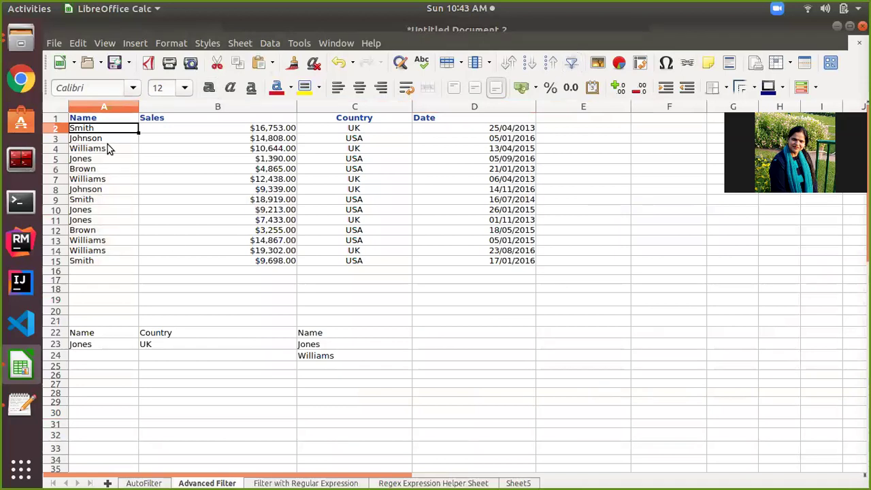
drag(82, 118, 498, 269)
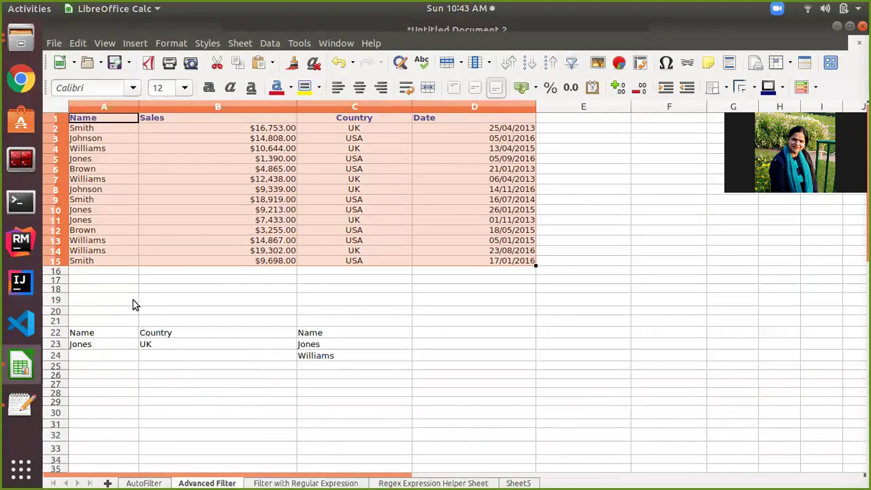
click(132, 482)
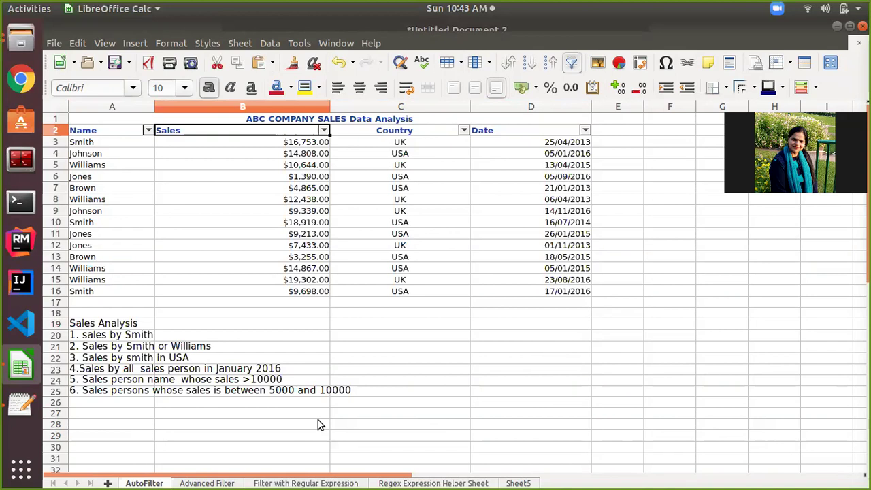
click(217, 482)
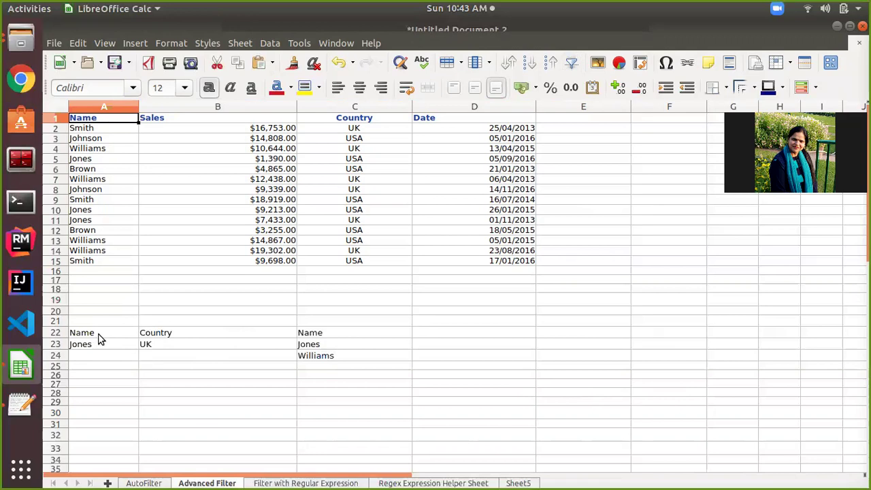
click(96, 350)
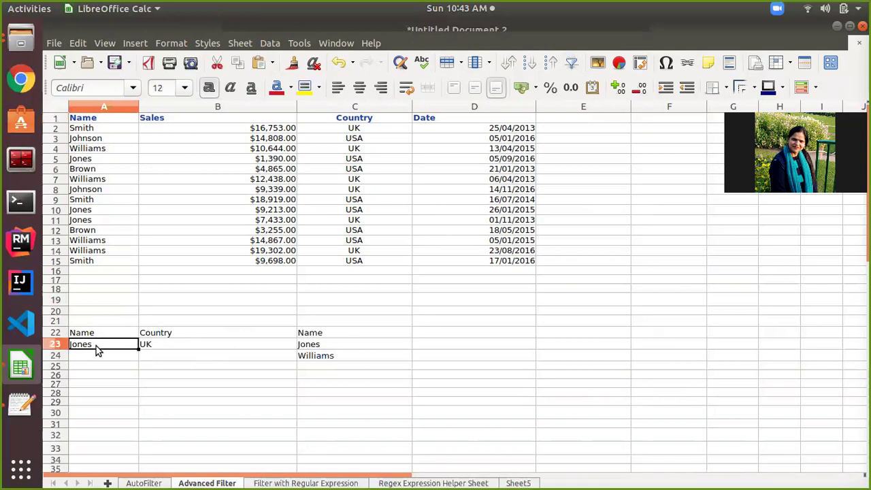
Review the criteria cells: Name block in column A, Country/UK in B22:B23, Name/Jones/Williams in C22:C24.
drag(93, 334, 92, 345)
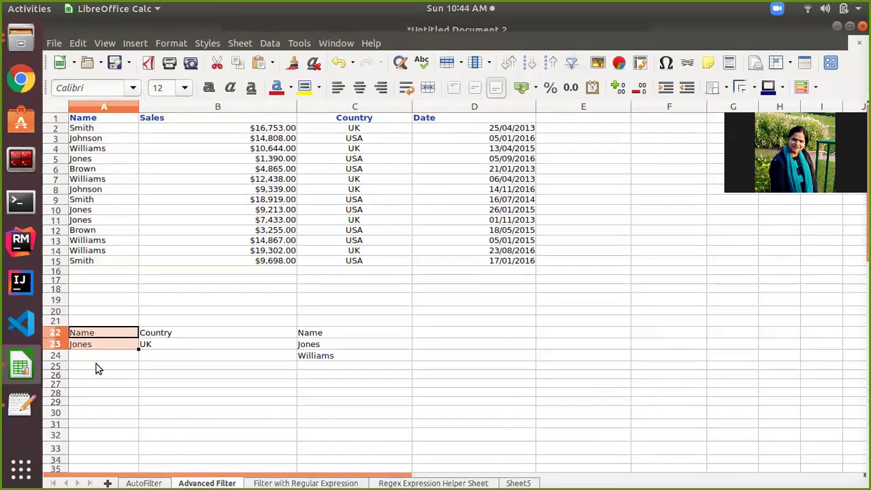
click(202, 335)
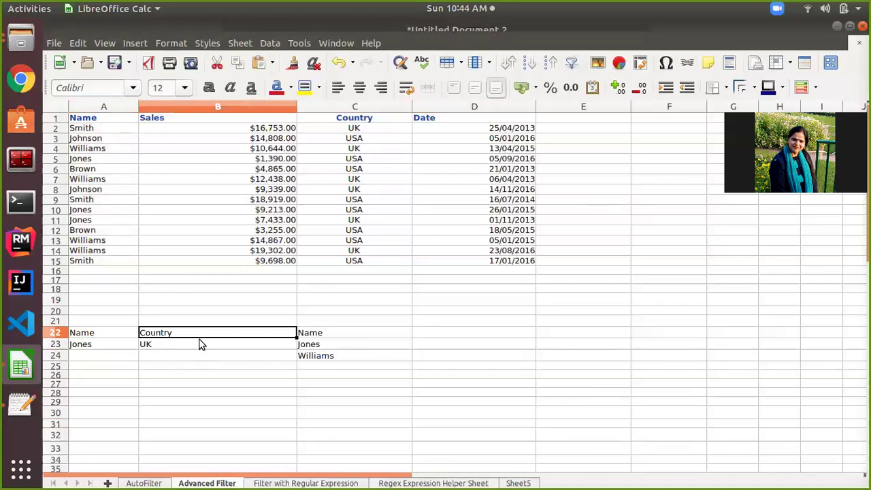
click(185, 347)
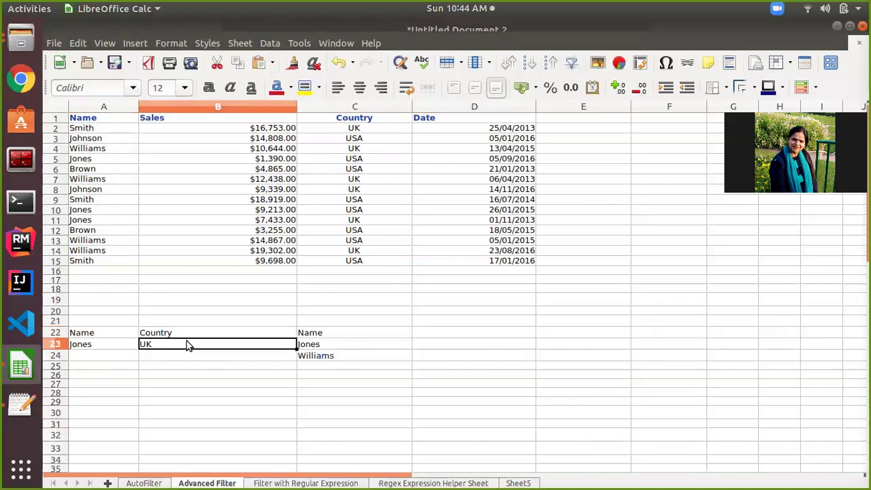
click(189, 332)
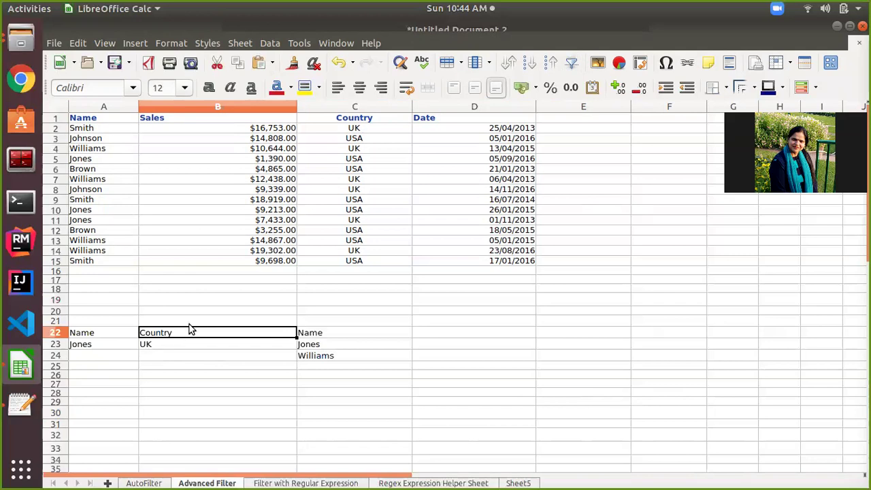
click(156, 350)
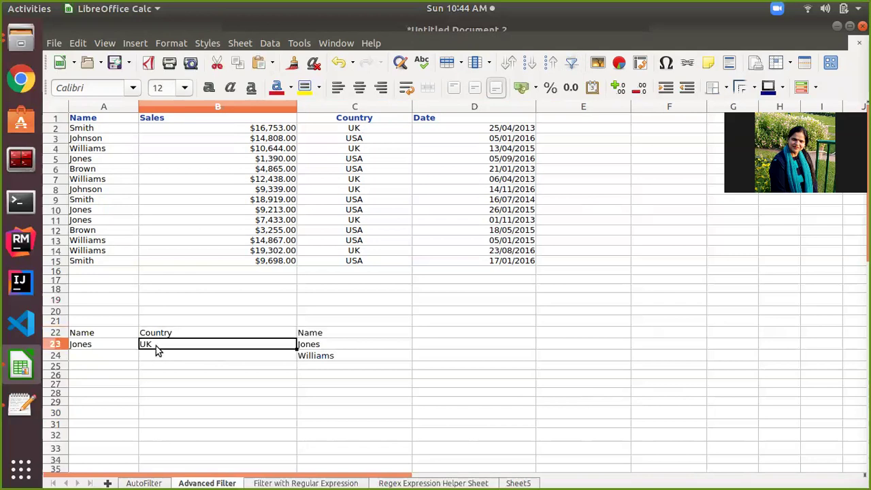
click(336, 336)
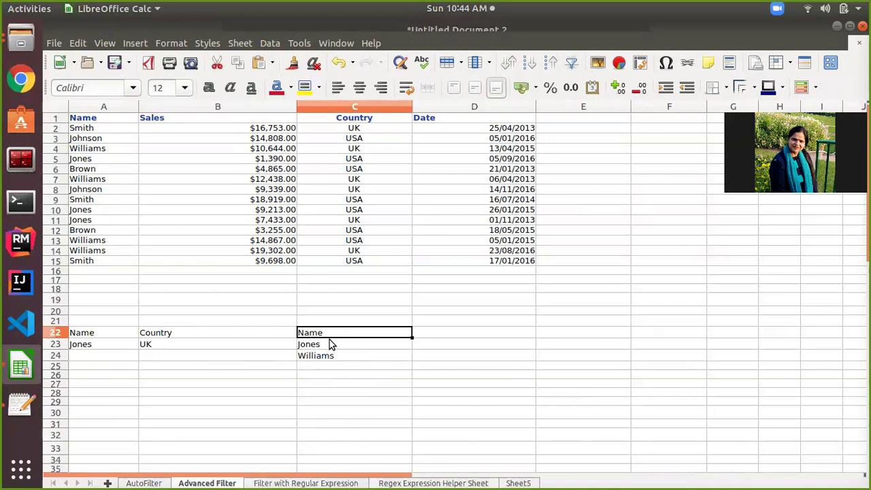
click(330, 340)
click(332, 334)
click(325, 346)
click(330, 334)
click(321, 355)
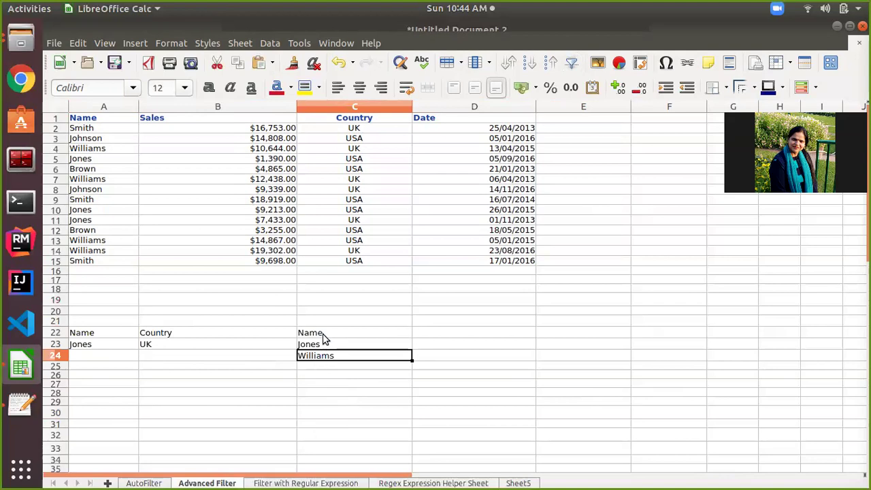
click(323, 334)
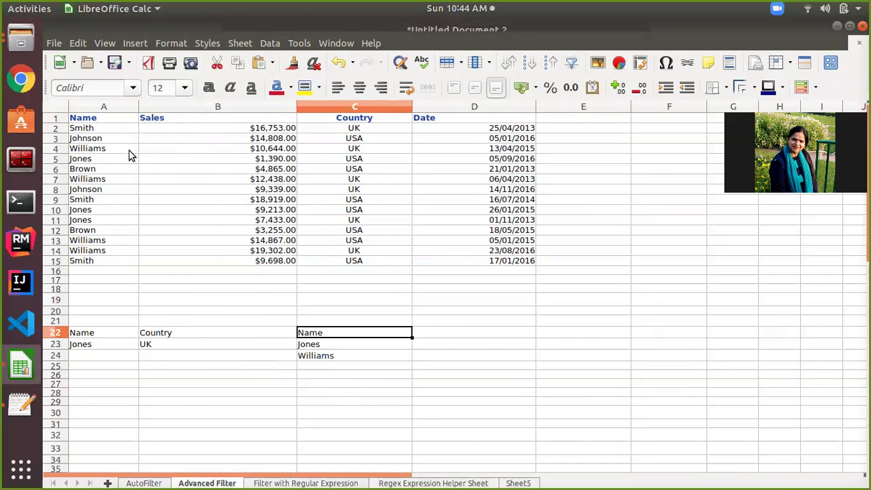
Select the sales table A1:D15 starting from A1.
click(106, 120)
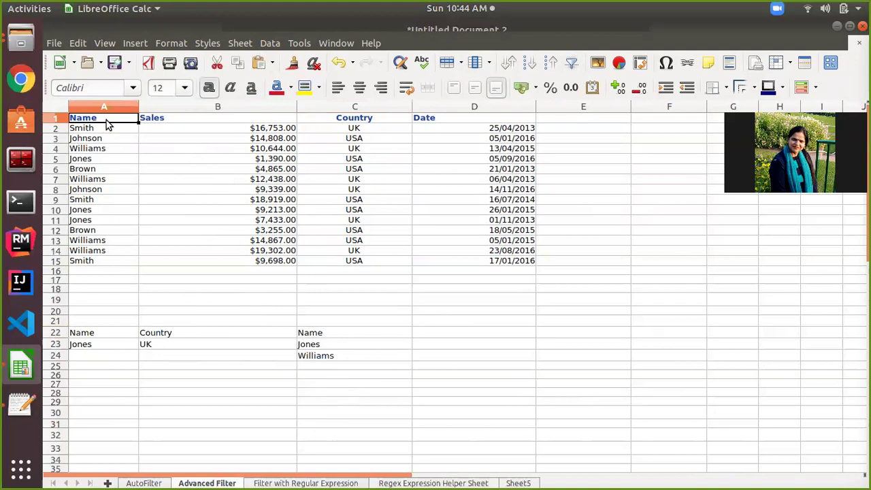
key(ctrl+shift+Down)
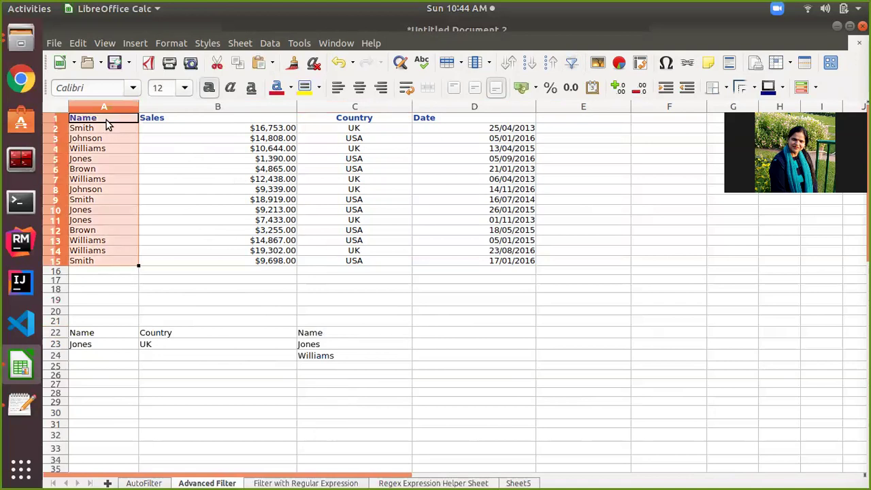
key(ctrl+shift+Right)
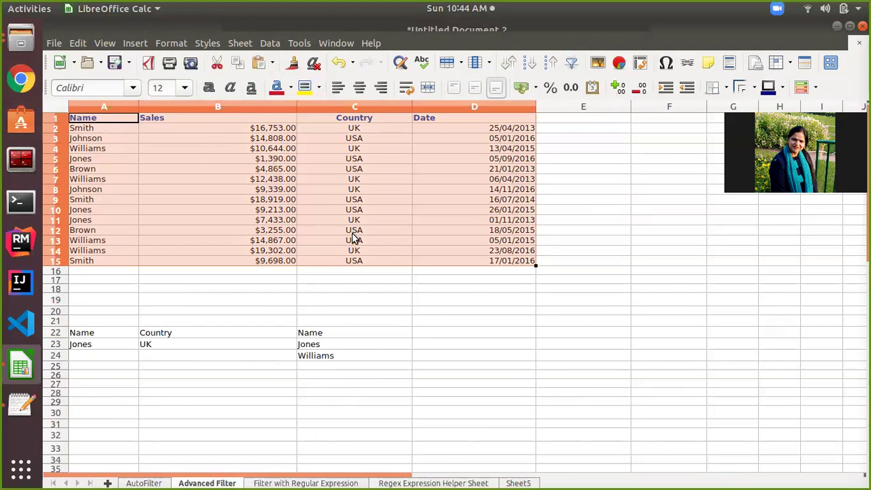
click(270, 44)
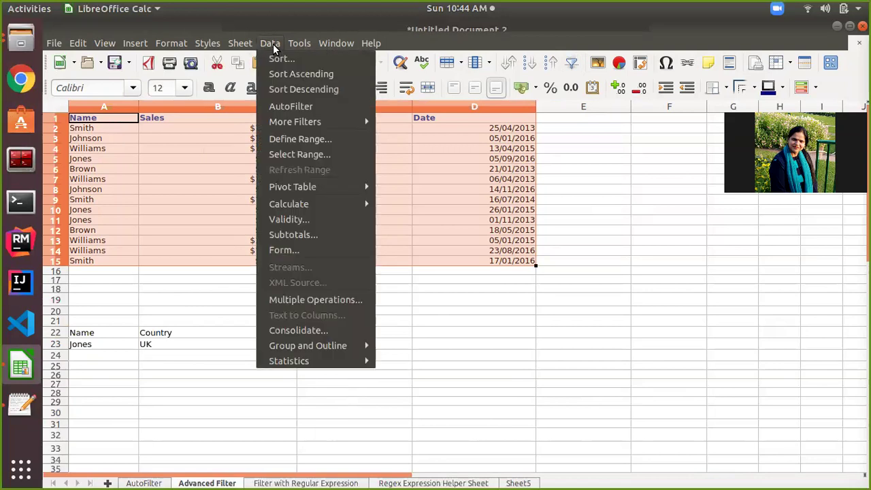
mouse_move(294, 122)
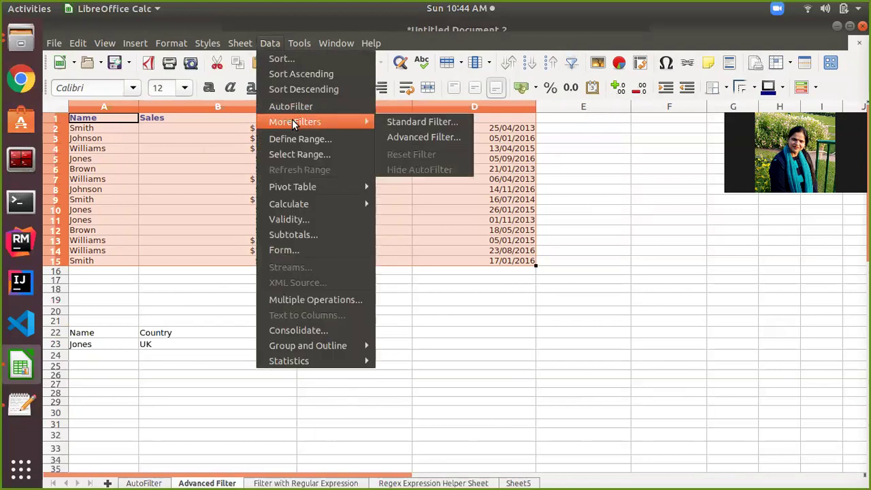
click(416, 139)
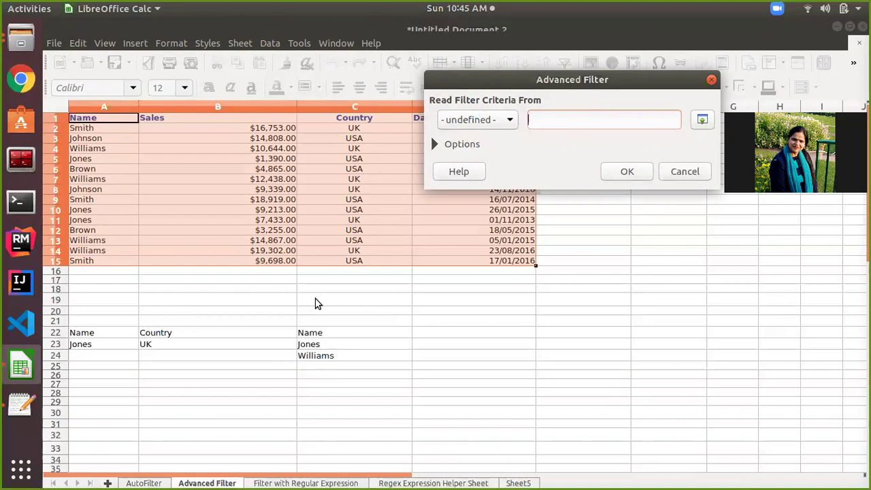
click(132, 481)
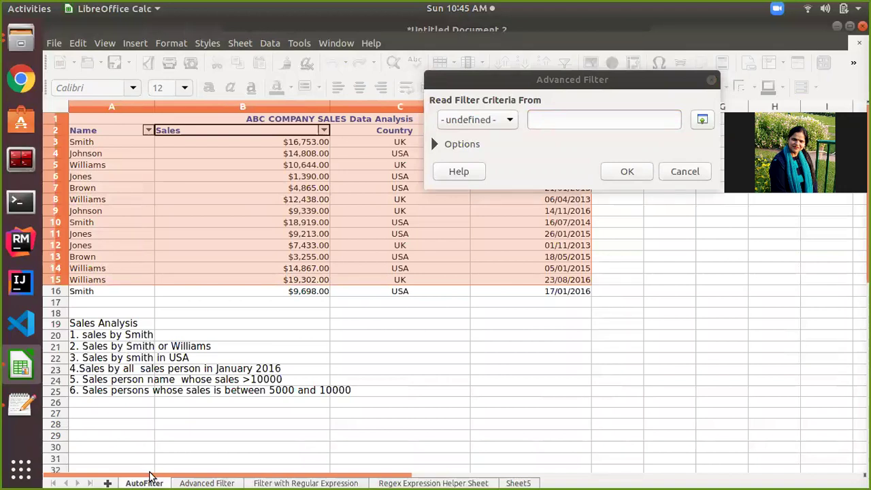
click(201, 483)
click(87, 347)
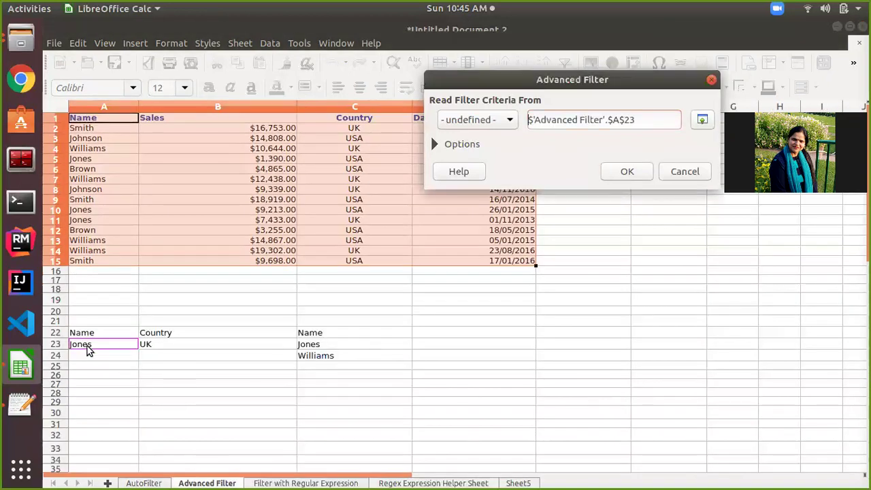
click(79, 129)
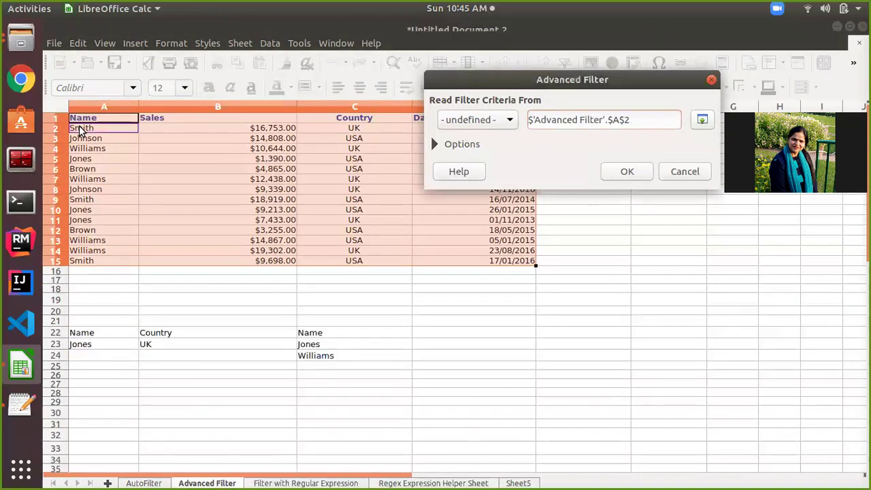
click(82, 348)
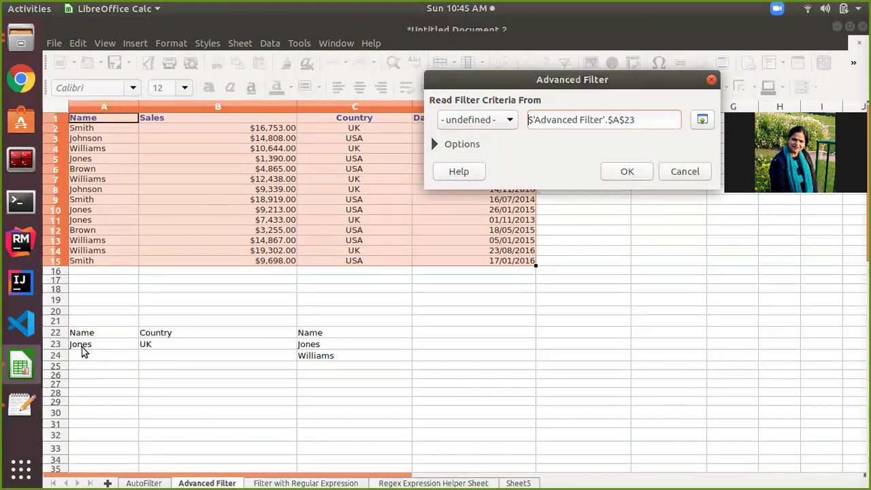
click(89, 344)
text(s)
click(90, 349)
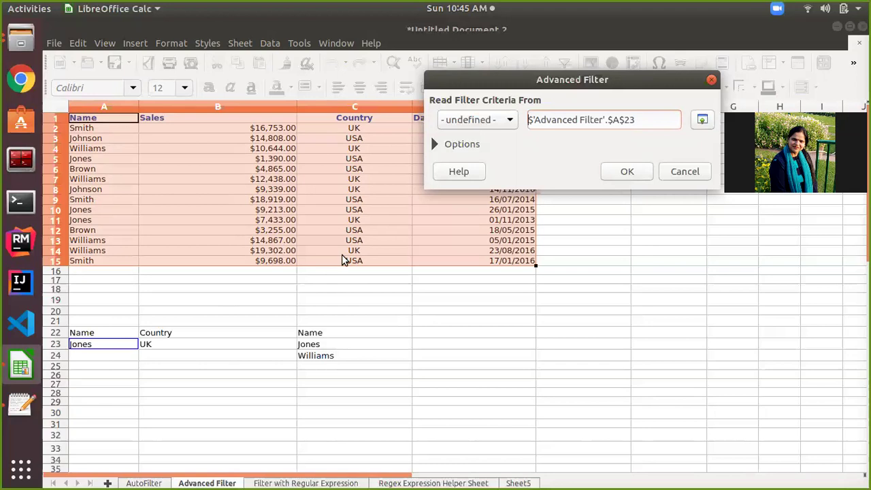
click(678, 175)
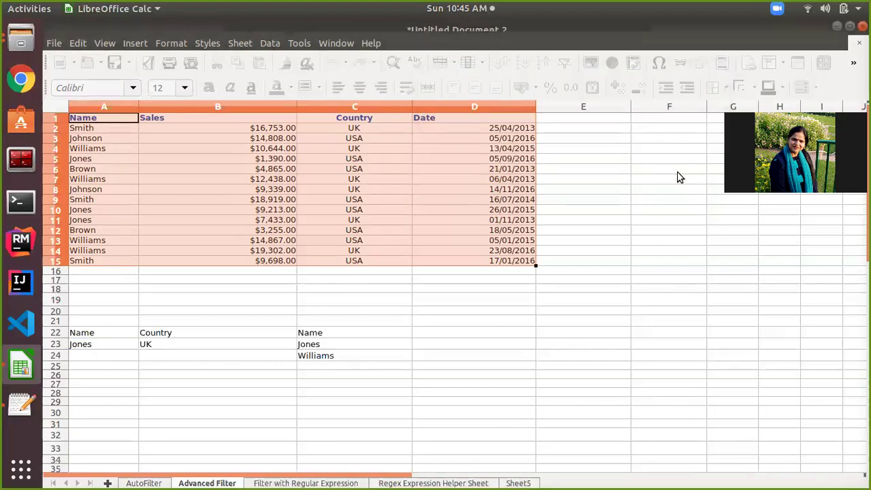
Replace Jones with Smith in cell A23, then return to cell A1.
click(93, 351)
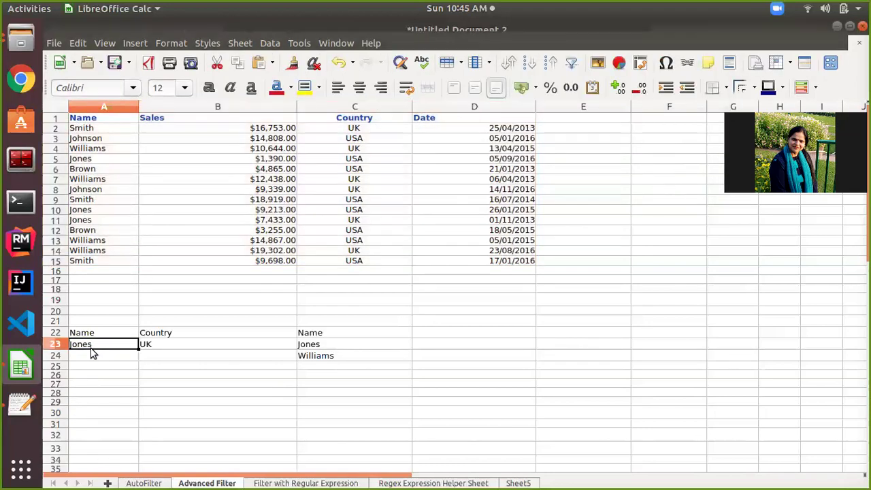
text(Smith)
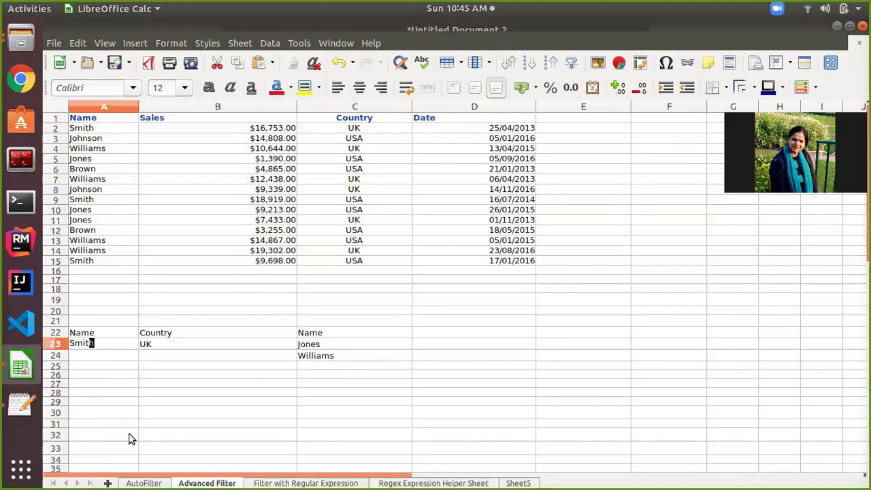
click(128, 402)
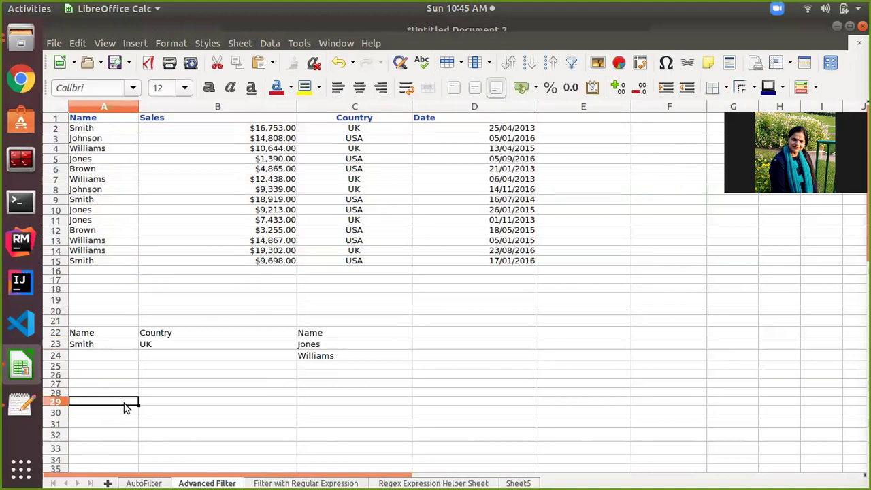
click(103, 130)
click(103, 122)
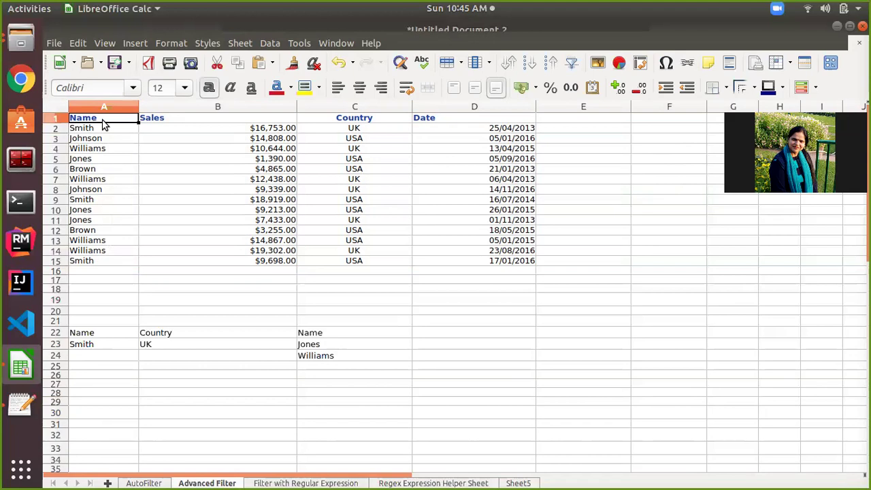
Select A1:D15 and open Data > More Filters > Advanced Filter.
key(ctrl+shift+Down)
key(ctrl+shift+Right)
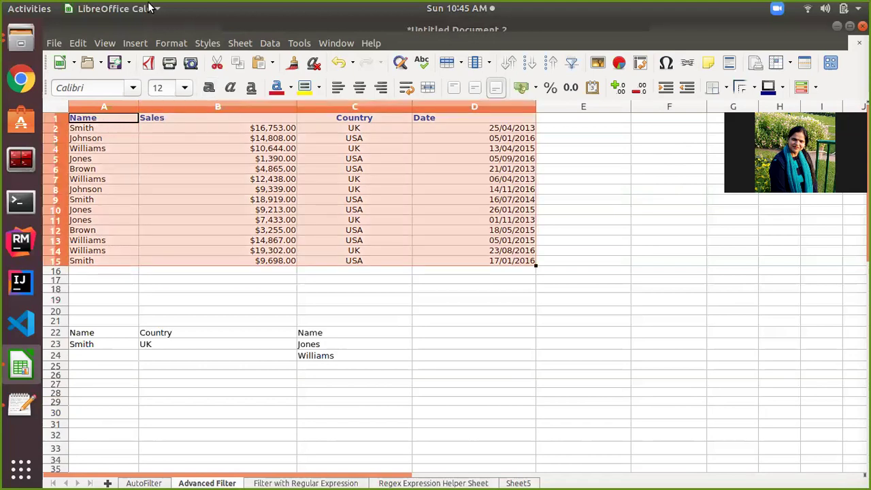
click(267, 43)
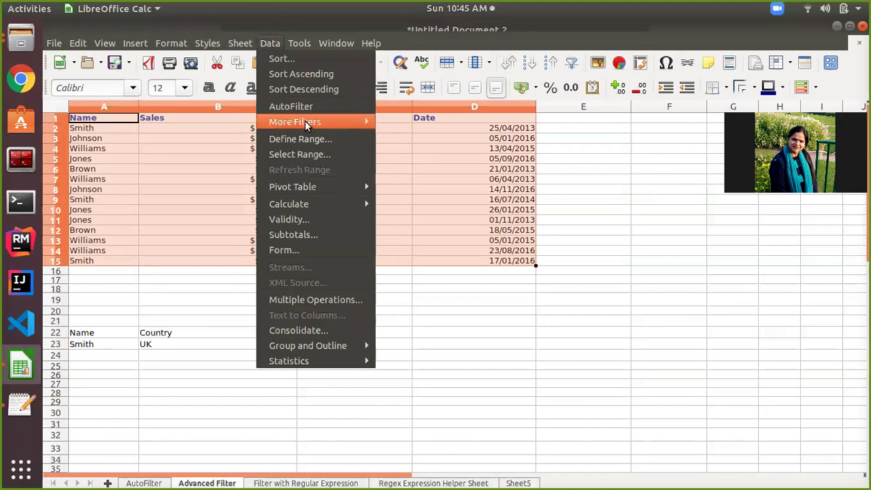
mouse_move(351, 120)
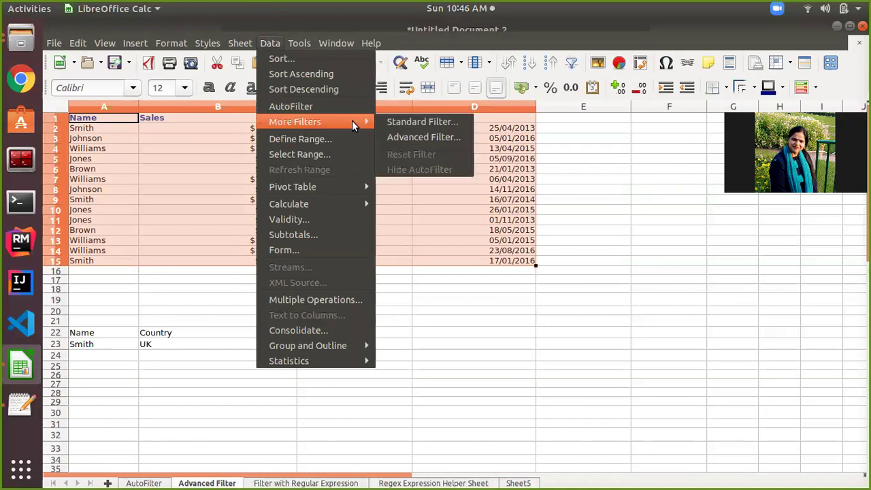
click(401, 138)
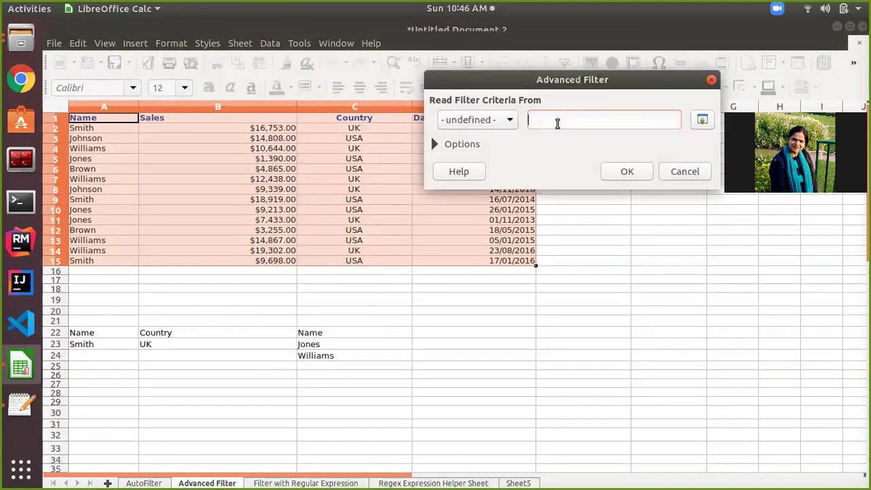
Use criteria A22:A23 and copy results to A31, producing three Smith rows.
drag(99, 333, 98, 340)
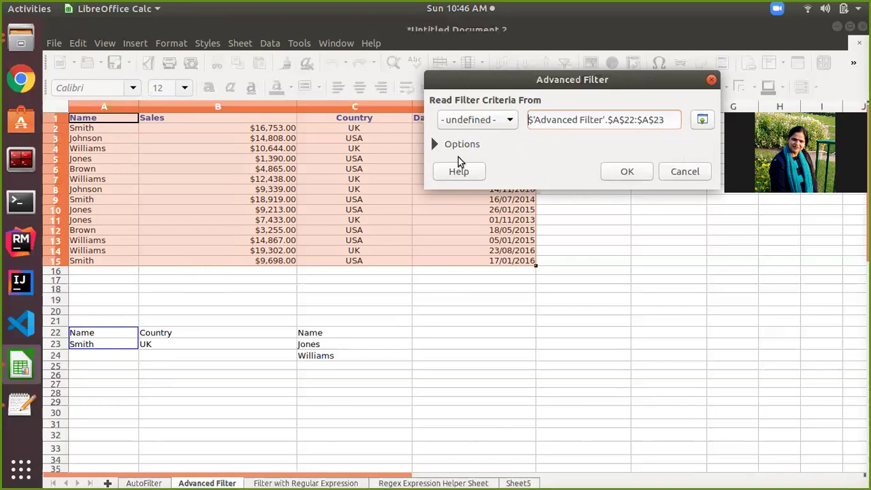
click(434, 144)
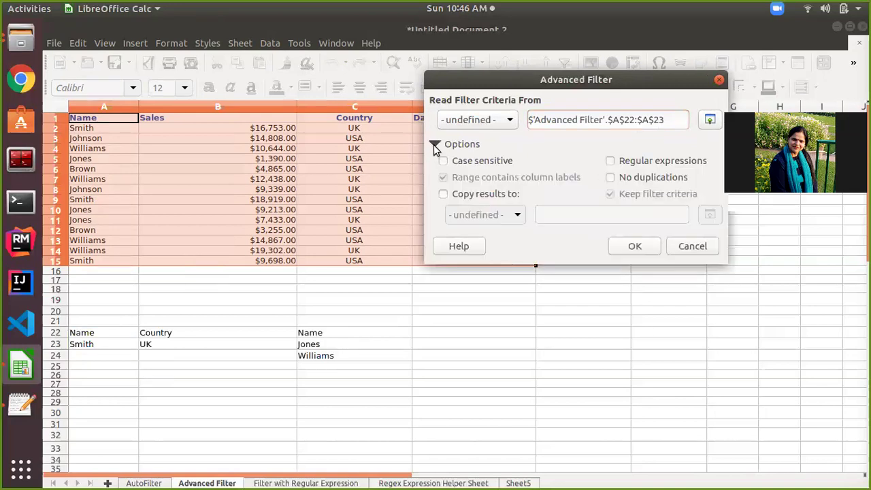
click(443, 196)
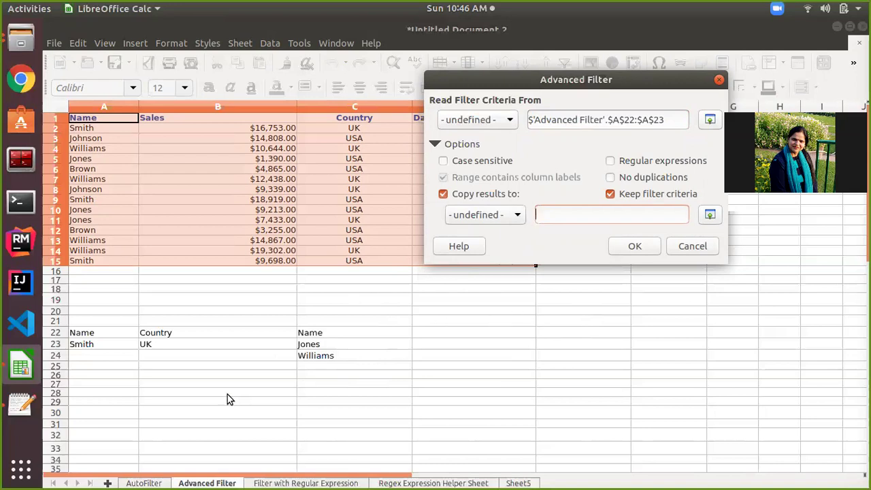
click(84, 428)
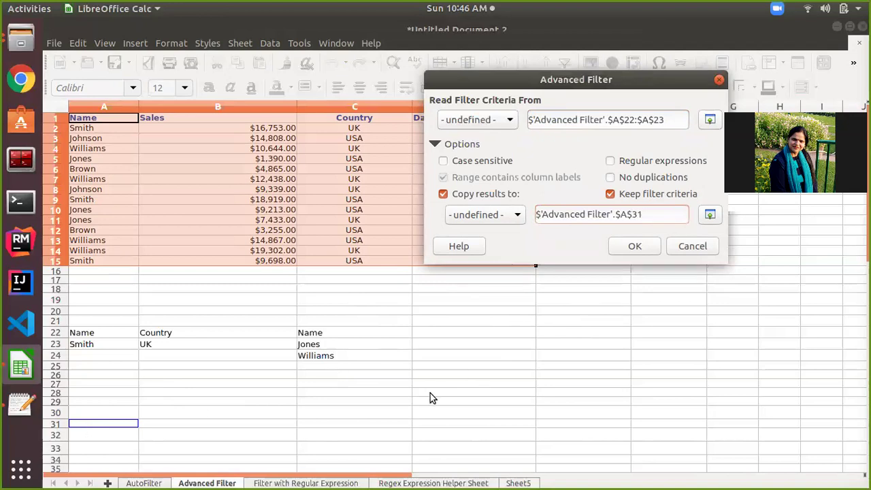
click(634, 246)
scroll(588, 316, down, 3)
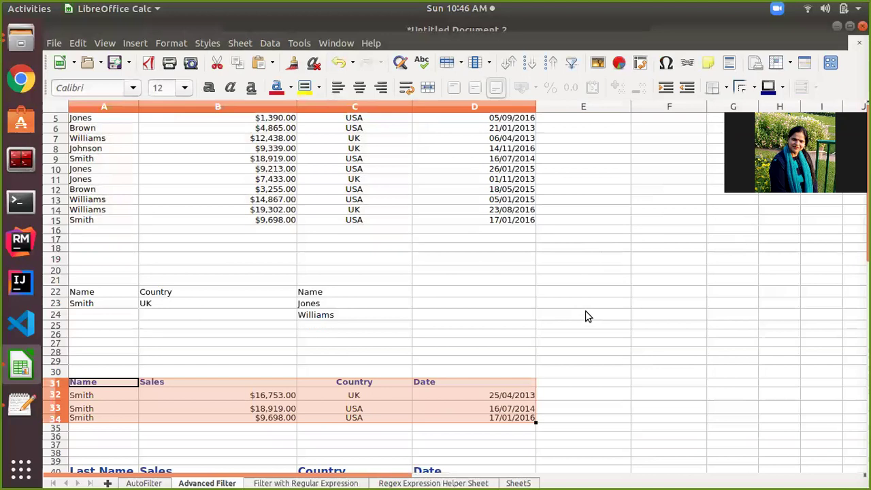
Undo the Advanced Filter output, clearing the copied Smith rows 31–34.
scroll(588, 316, up, 3)
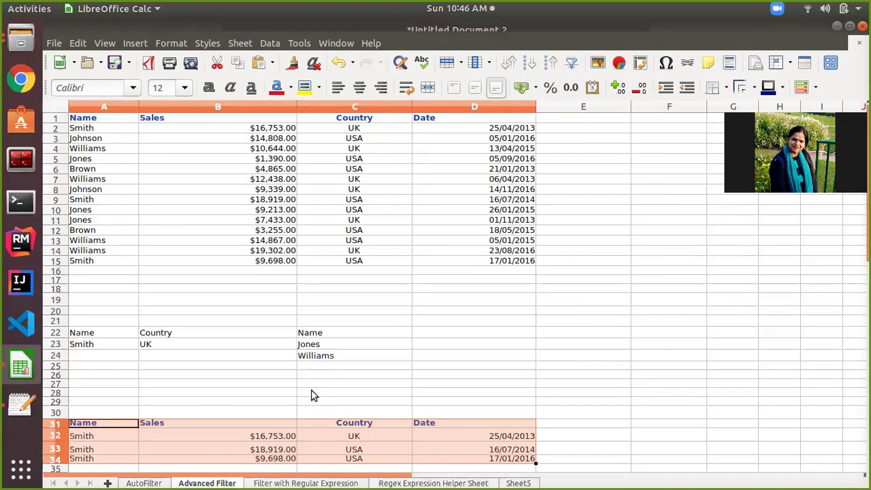
scroll(231, 225, down, 1)
scroll(231, 224, up, 1)
key(ctrl+z)
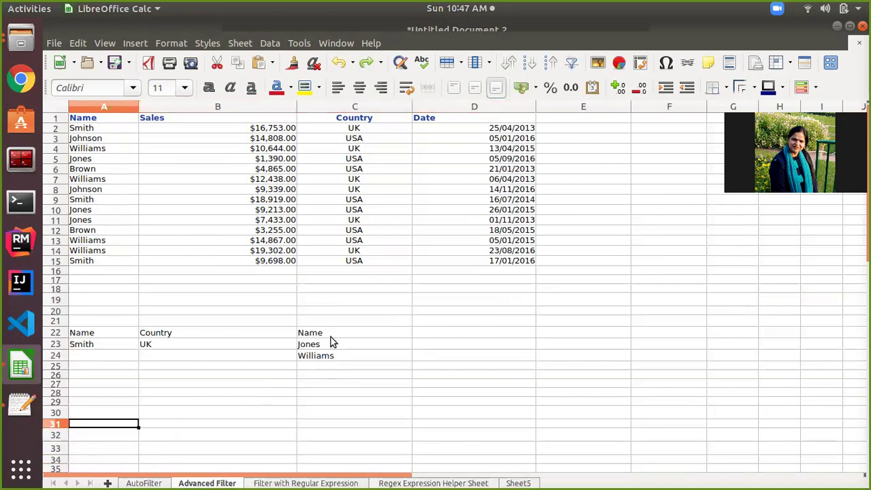
Select and review the Name criteria cells C22:C24 (Name, Jones, Williams).
click(333, 335)
drag(333, 338, 333, 355)
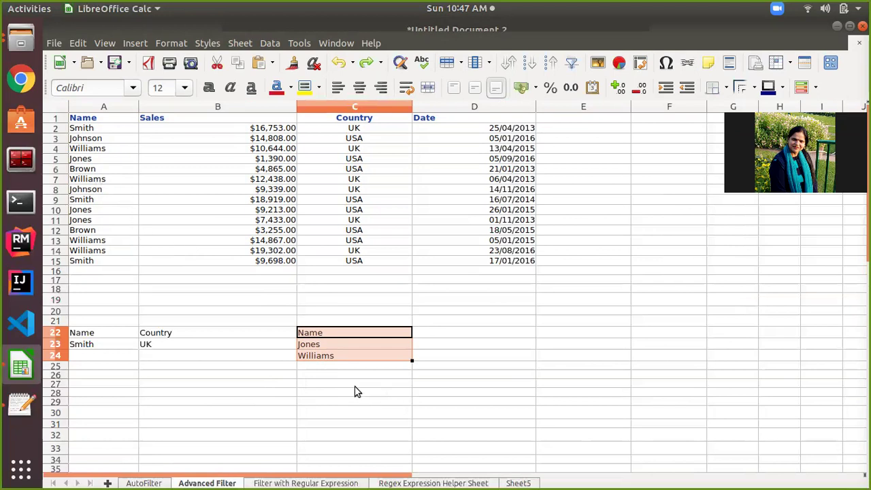
click(316, 356)
click(325, 347)
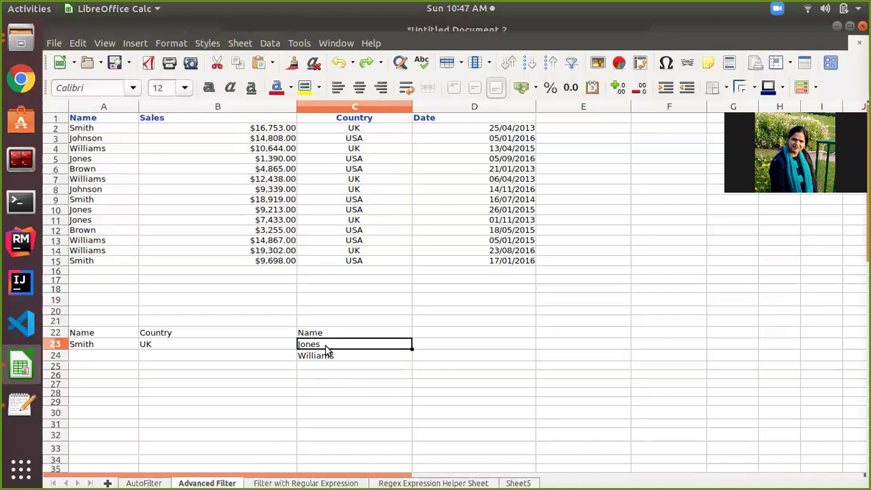
click(328, 334)
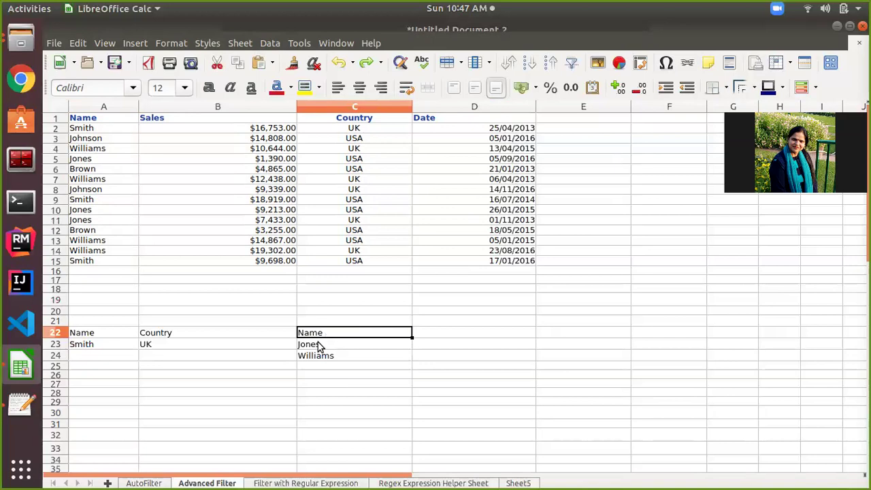
click(318, 347)
click(318, 357)
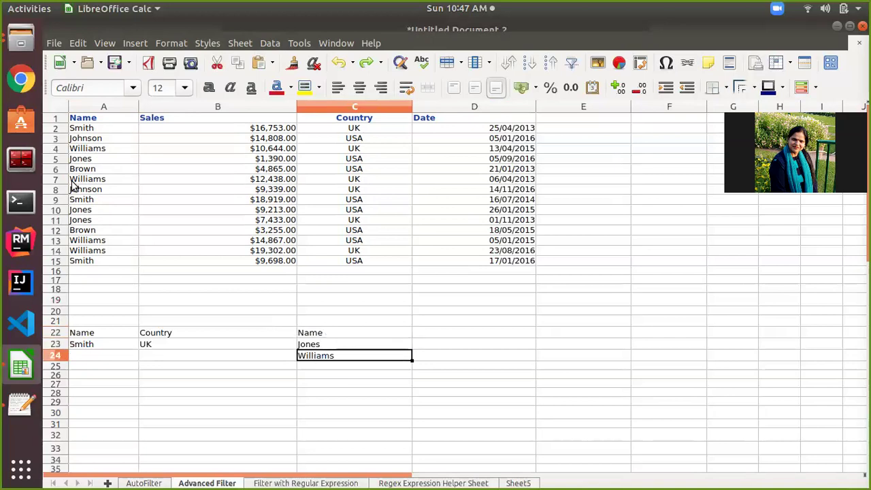
Advanced-filter the sales table A1:D15 with criteria C22:C24, copying results to A29.
drag(84, 120, 493, 262)
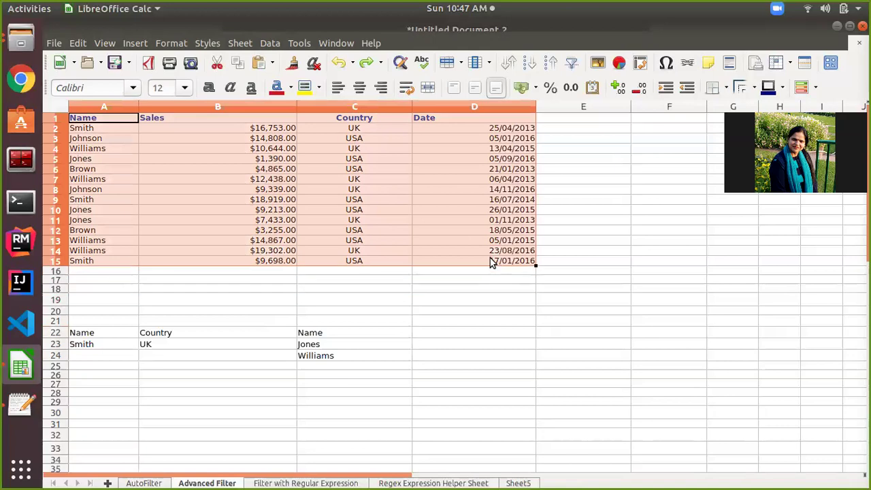
click(267, 43)
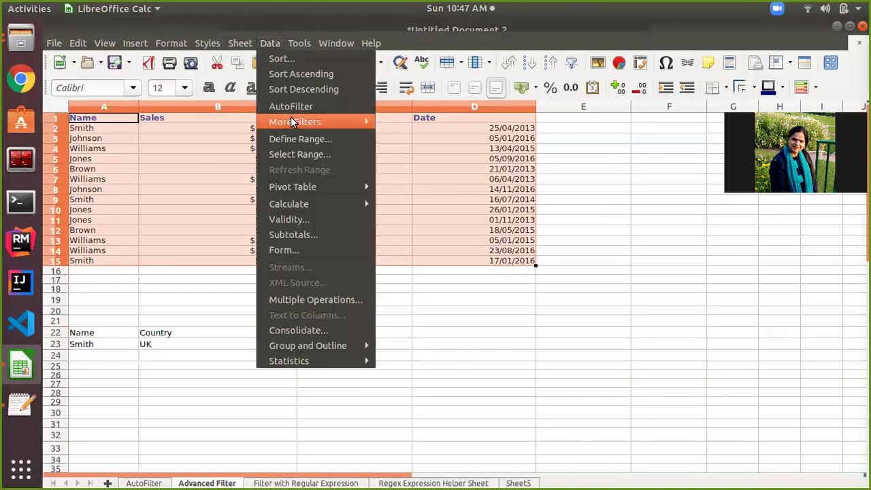
mouse_move(292, 119)
click(402, 138)
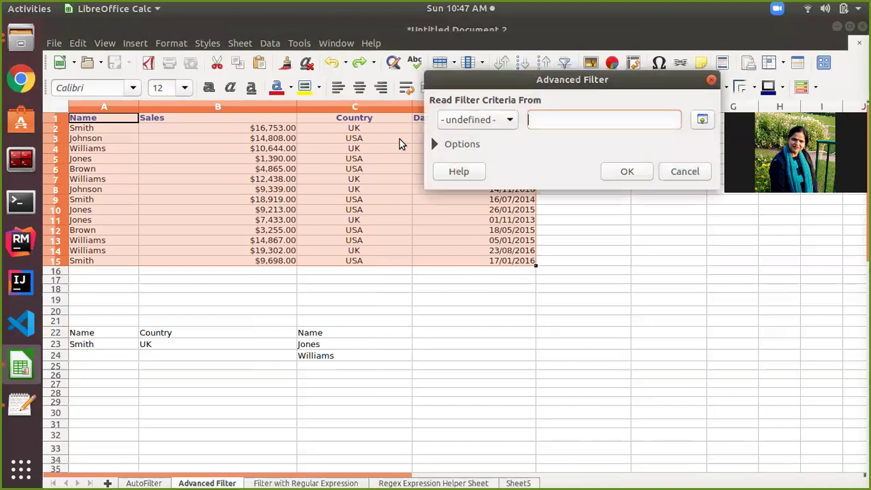
click(325, 334)
drag(325, 334, 327, 355)
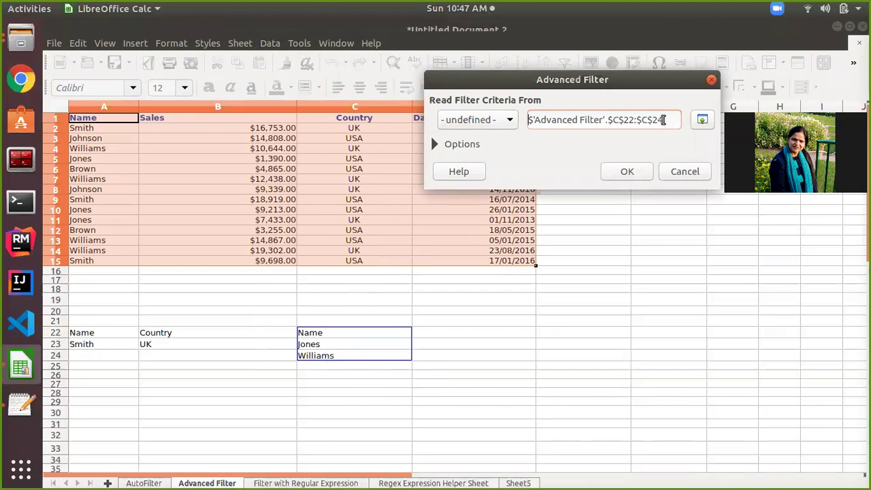
click(434, 143)
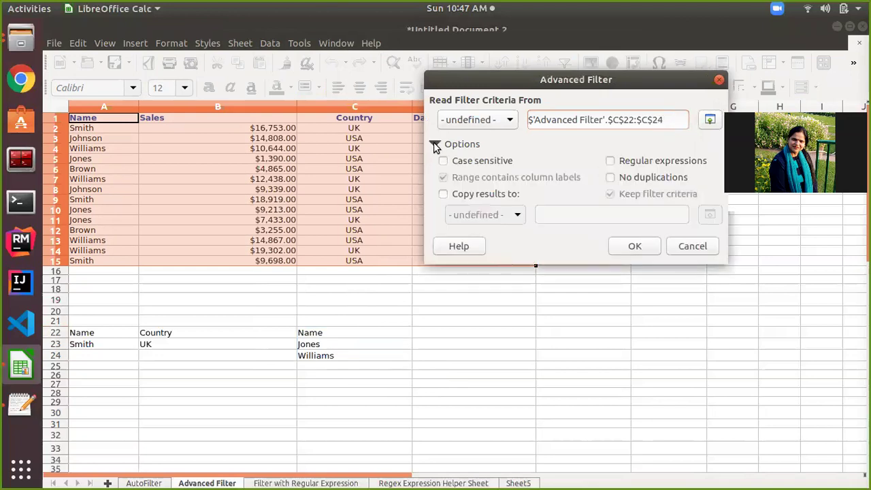
click(445, 195)
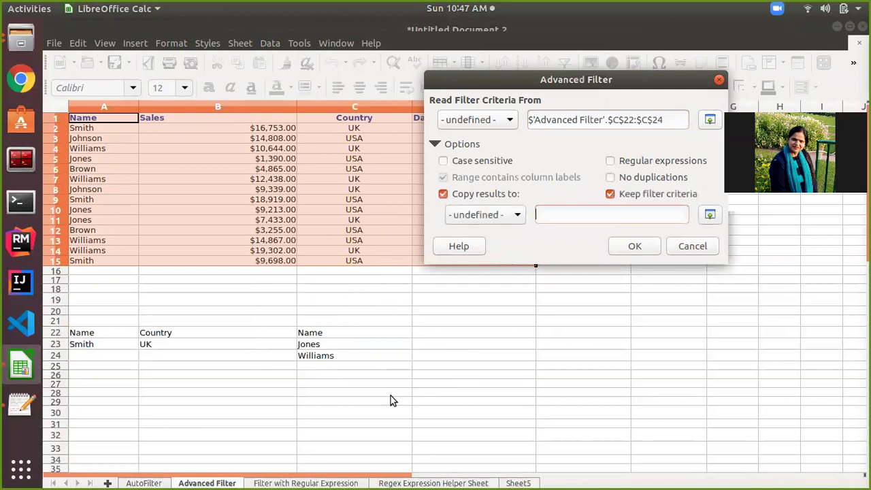
click(107, 406)
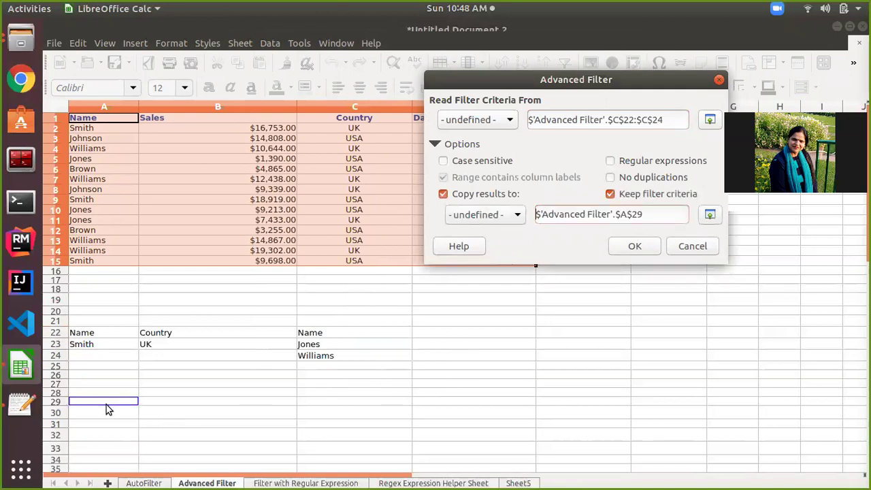
click(630, 248)
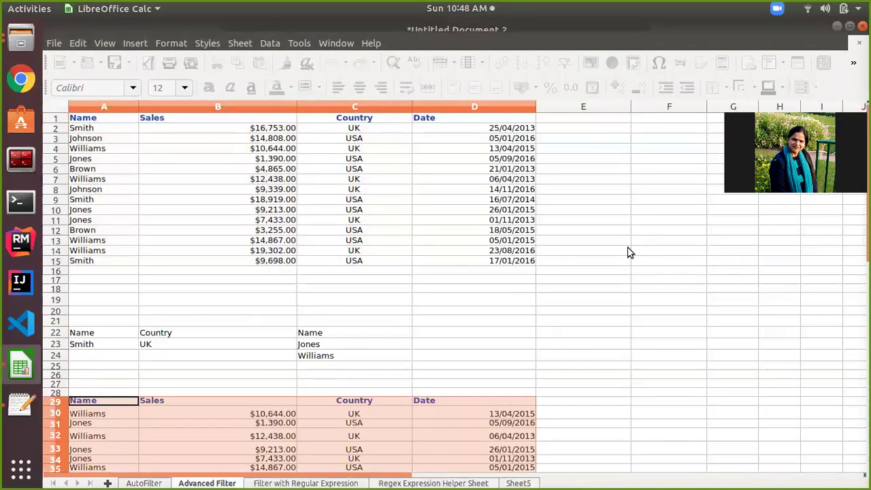
scroll(560, 331, down, 2)
Undo the Jones and Williams filter output and select cell D22.
scroll(560, 331, up, 2)
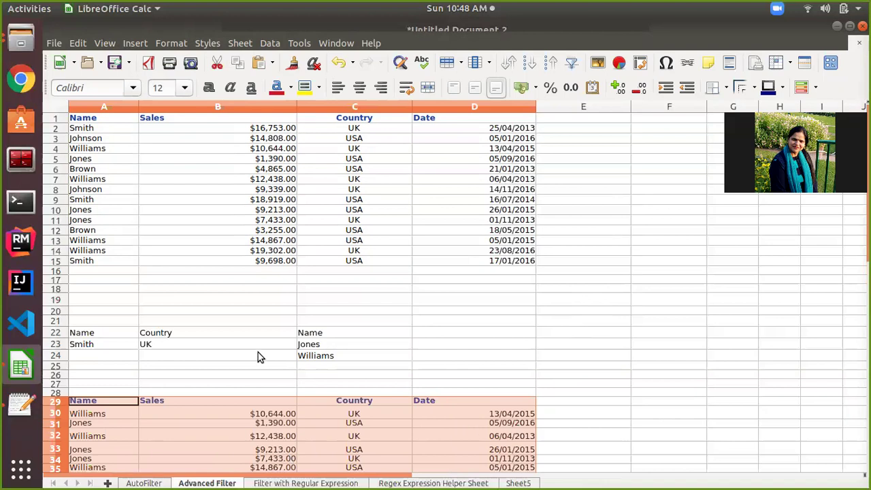
key(ctrl+z)
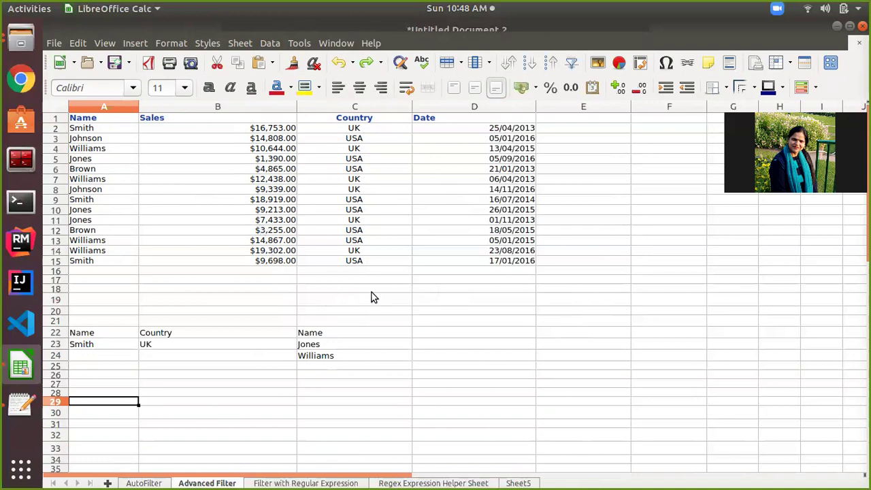
click(427, 334)
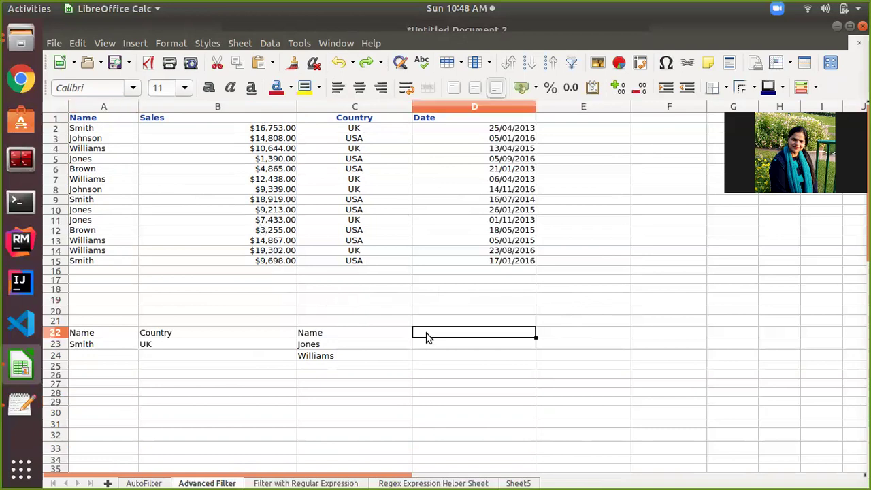
Enter a Sales heading in D22 with the condition >5000 in D23.
text(Sale)
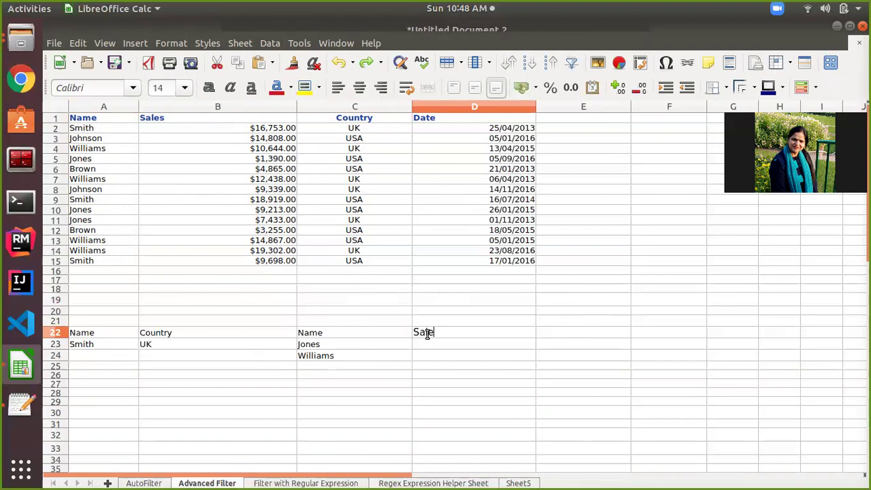
text(s)
key(Return)
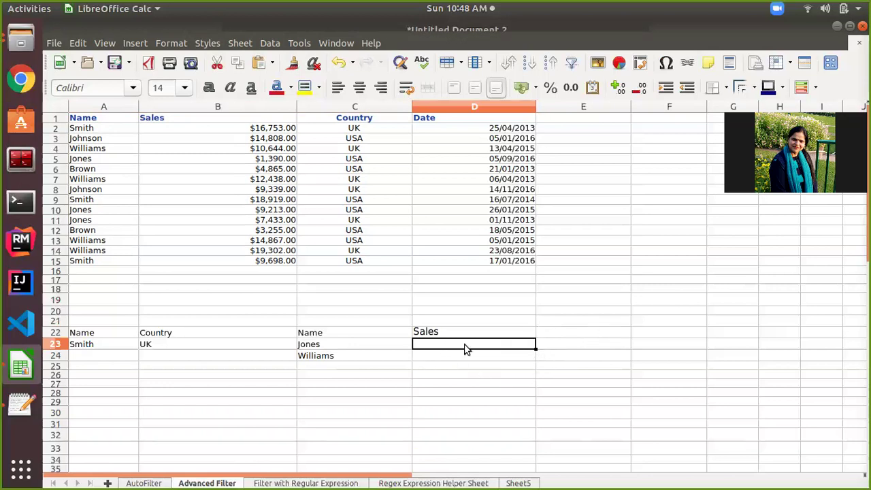
text(>5000)
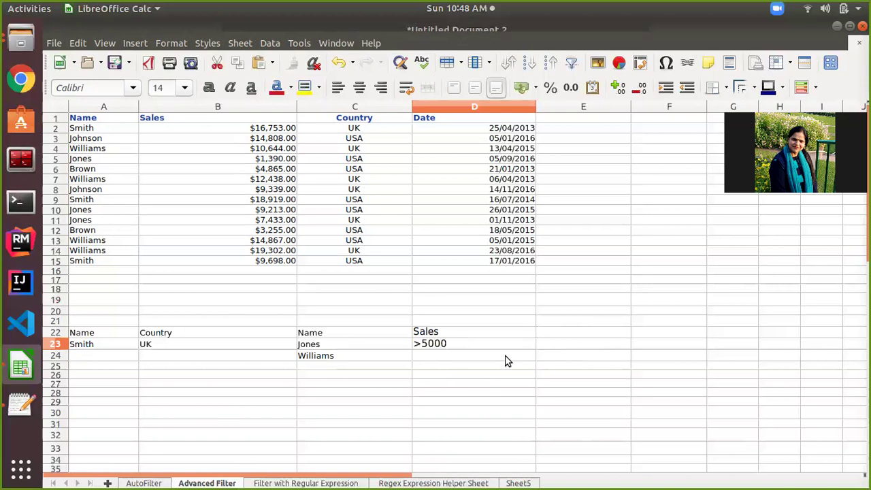
key(Return)
Copy the Sales and >5000 criteria from D22:D23 into E22:E23.
click(559, 334)
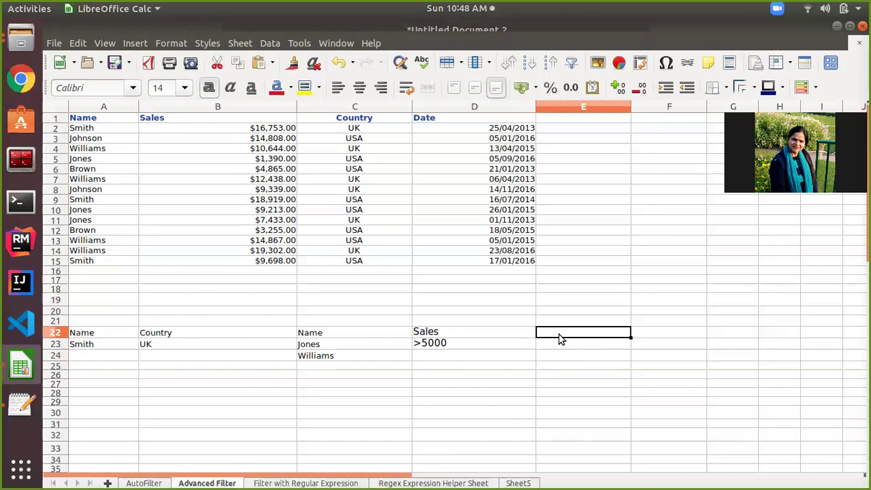
text(SAle)
key(BackSpace)
key(BackSpace)
key(BackSpace)
key(BackSpace)
drag(490, 321, 464, 346)
click(472, 389)
click(468, 331)
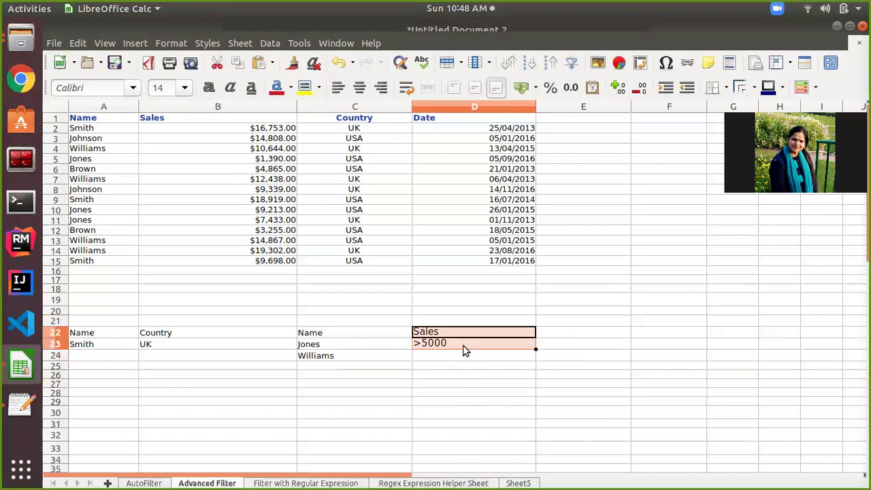
key(ctrl+c)
click(577, 336)
key(ctrl+v)
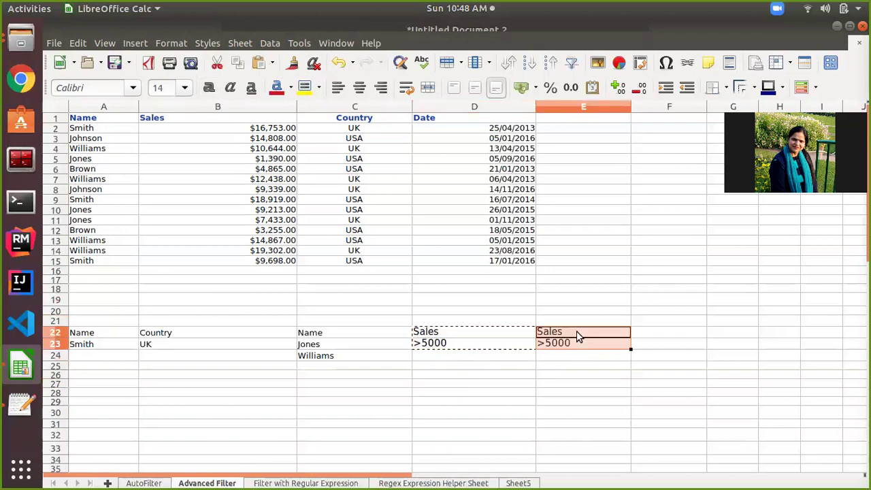
Change the E23 condition to <10000.
click(563, 347)
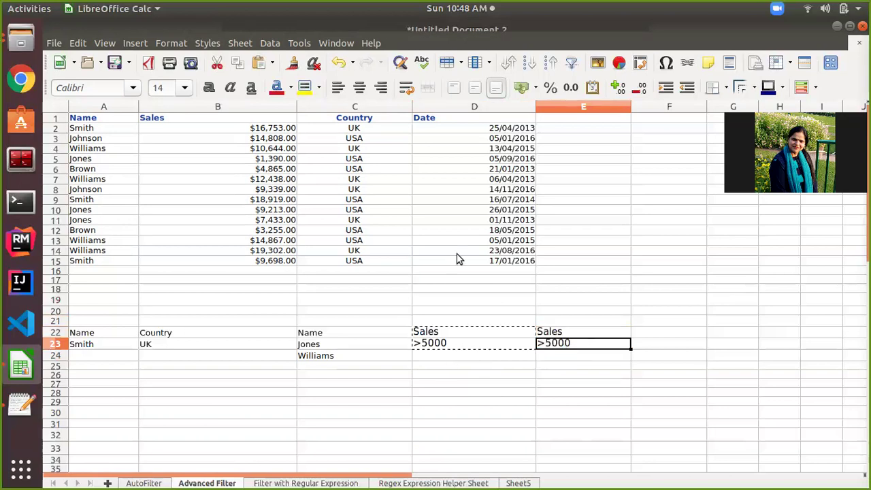
double_click(582, 346)
key(BackSpace)
key(BackSpace)
key(BackSpace)
key(BackSpace)
key(BackSpace)
text(<)
text(2)
key(BackSpace)
text(1)
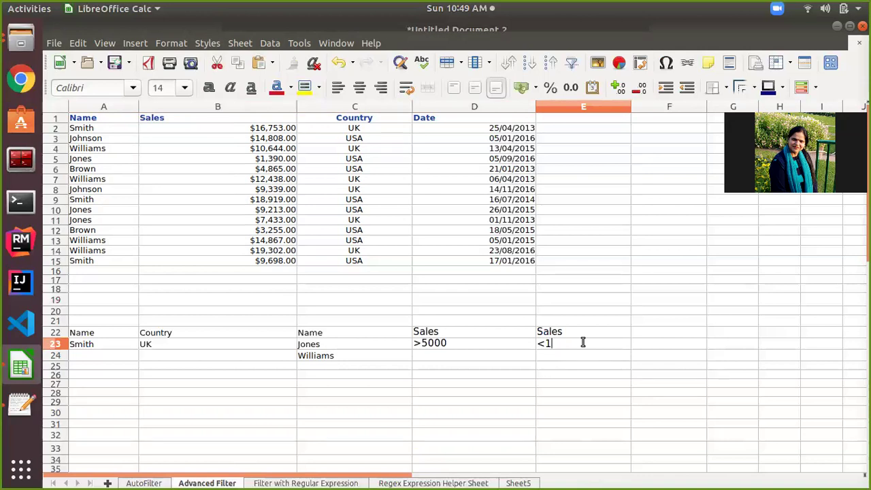
text(0000)
click(554, 358)
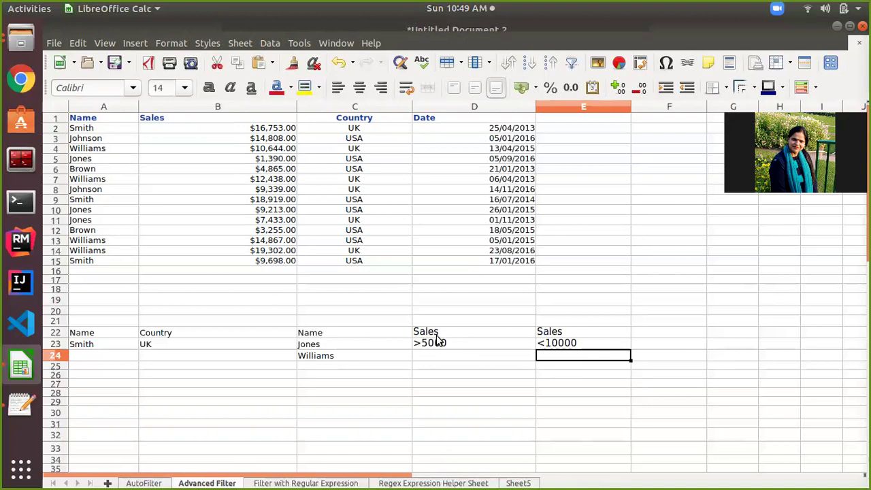
click(458, 332)
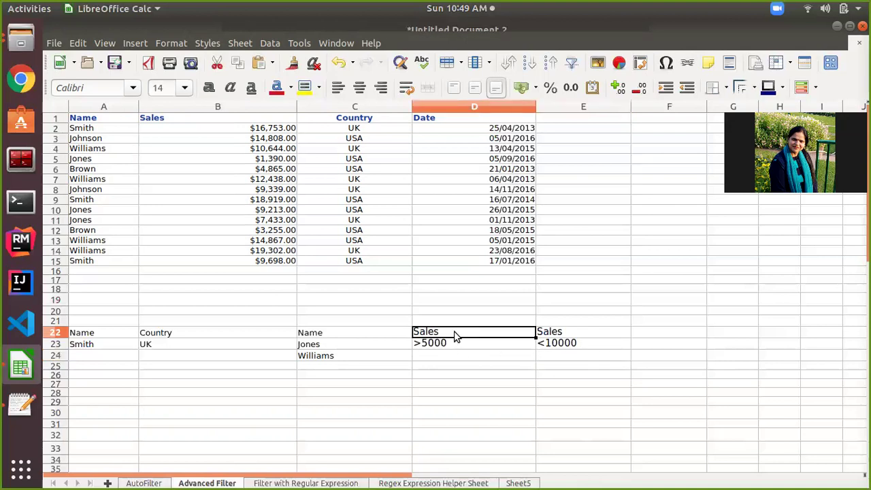
click(568, 333)
click(470, 334)
Select the sales data range A1:D15.
click(523, 366)
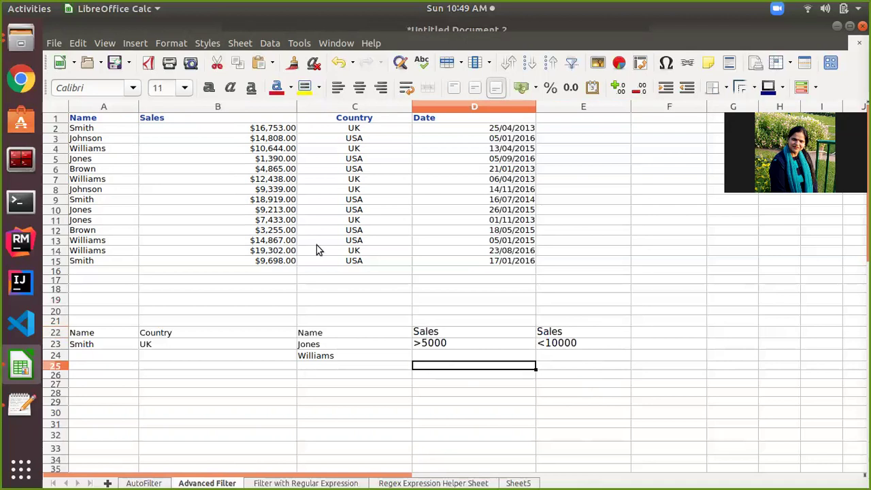
click(95, 120)
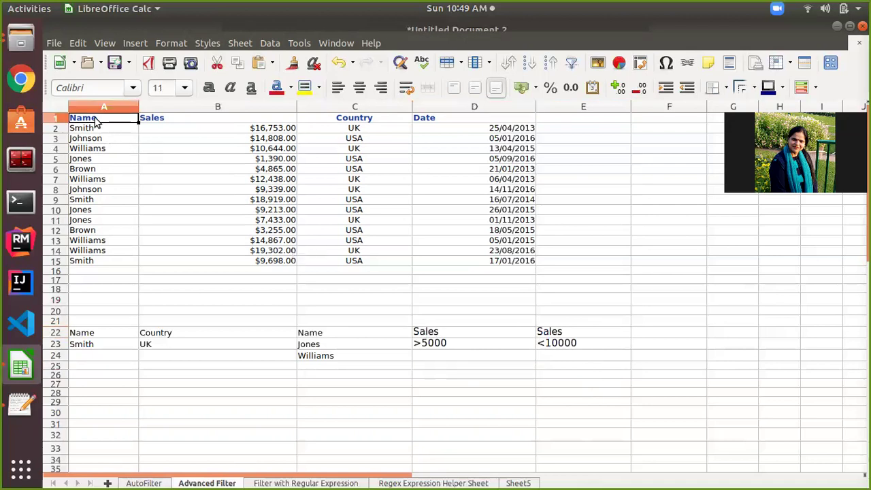
key(shift+Down)
key(shift+Down)
key(shift+Down)
key(shift+Down)
key(shift+Down)
key(shift+Down)
key(shift+Down)
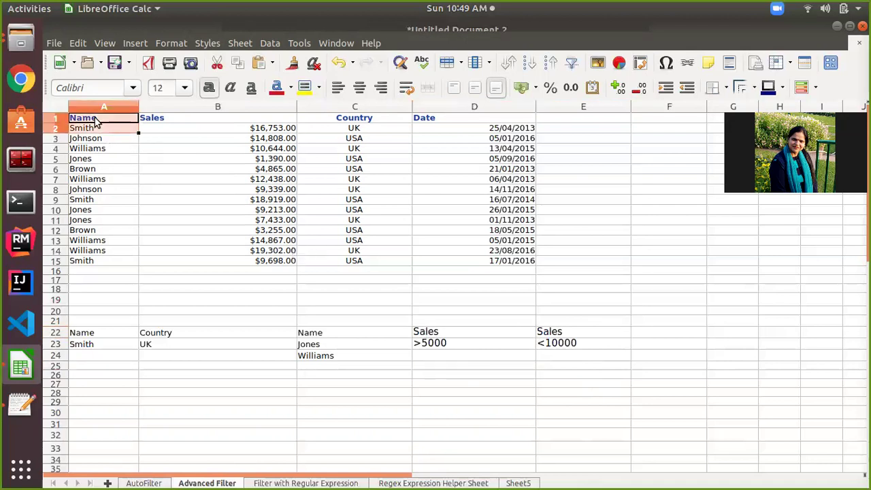
key(shift+Down)
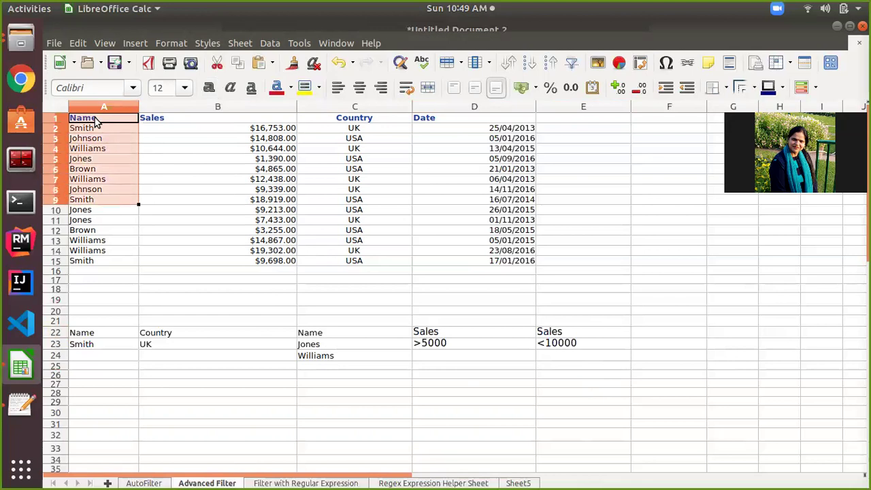
key(ctrl+shift+Down)
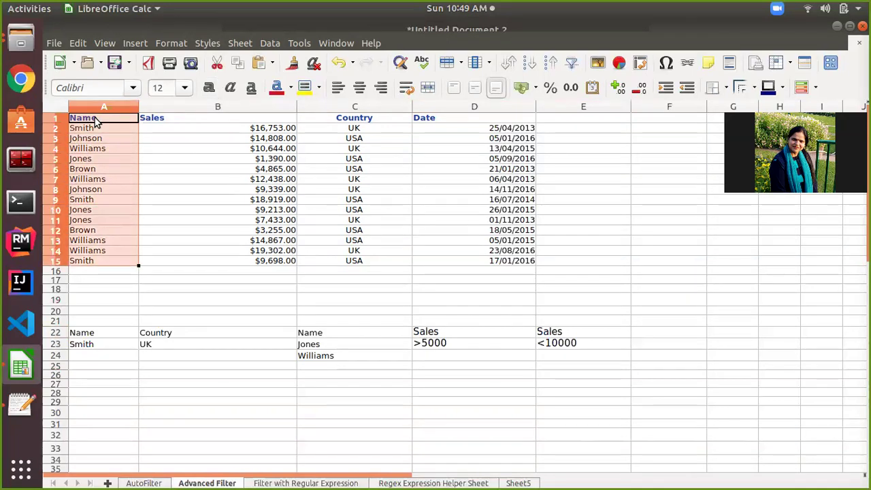
key(ctrl+shift+Right)
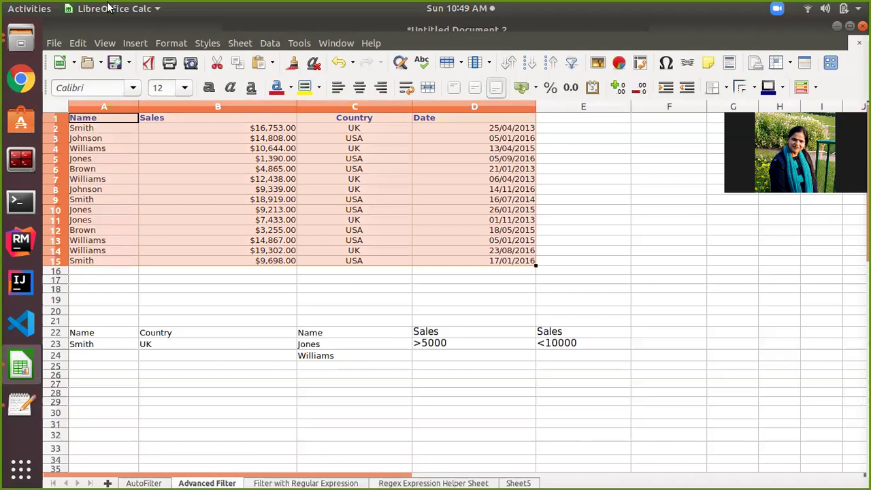
Run Advanced Filter with criteria D22:E23, copying the matching rows to A28.
click(270, 43)
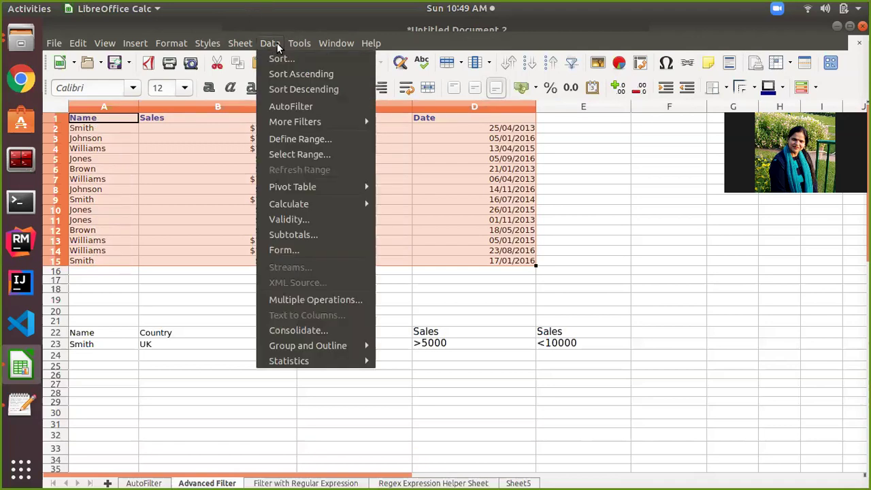
mouse_move(328, 117)
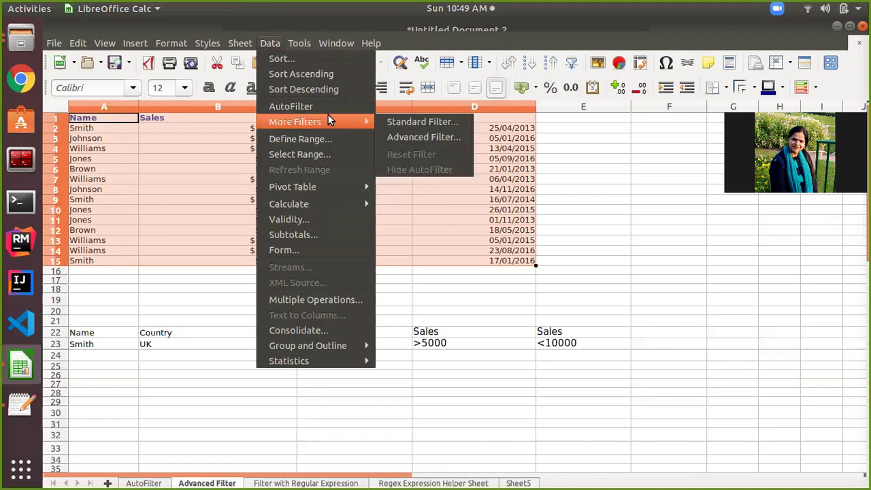
click(398, 137)
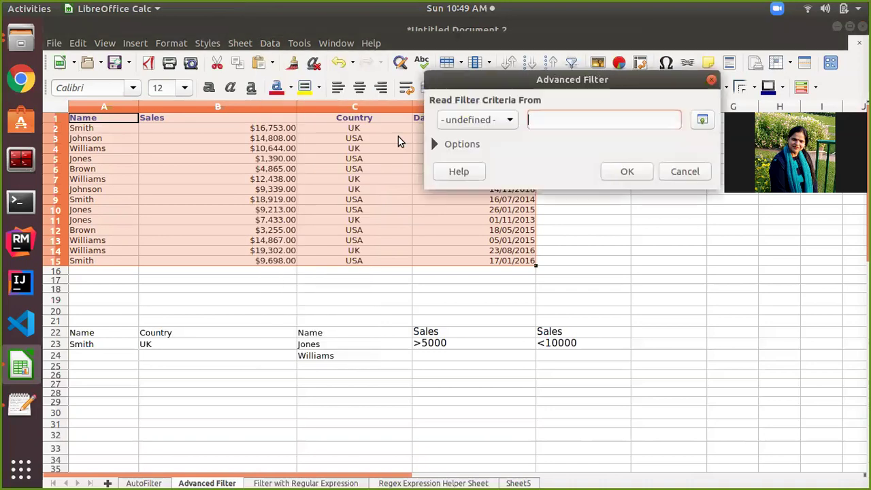
click(420, 332)
drag(536, 343, 543, 348)
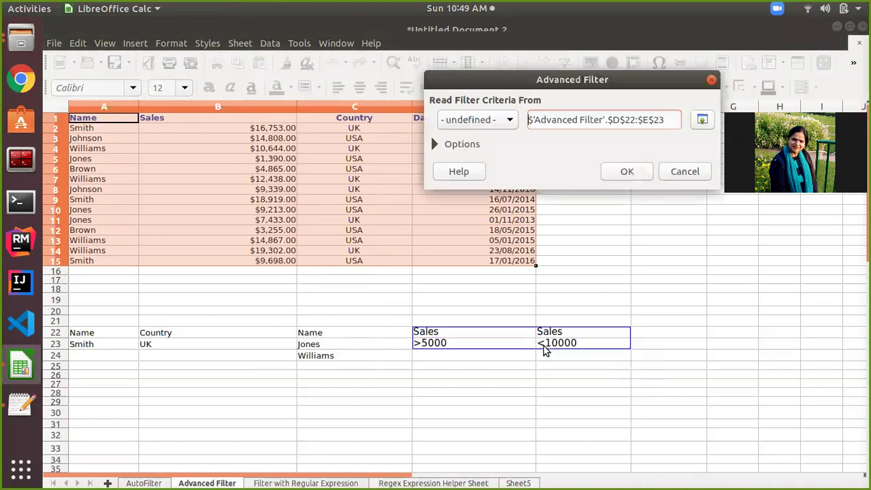
click(436, 145)
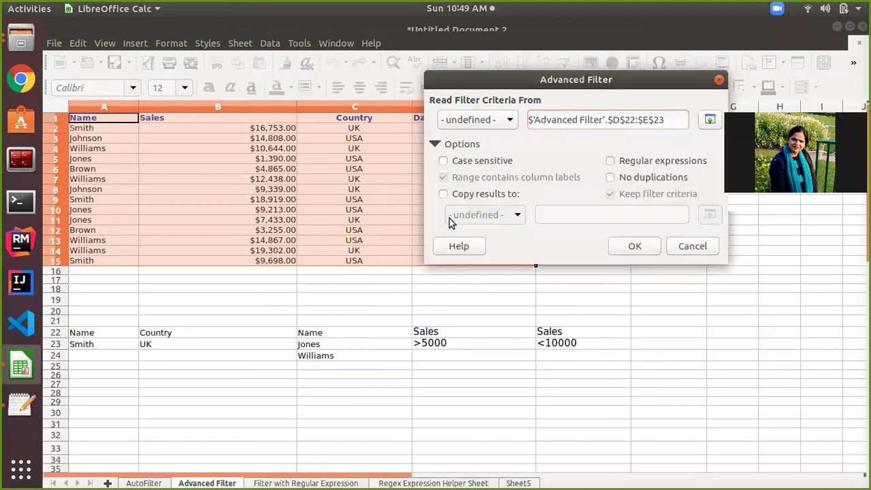
click(444, 194)
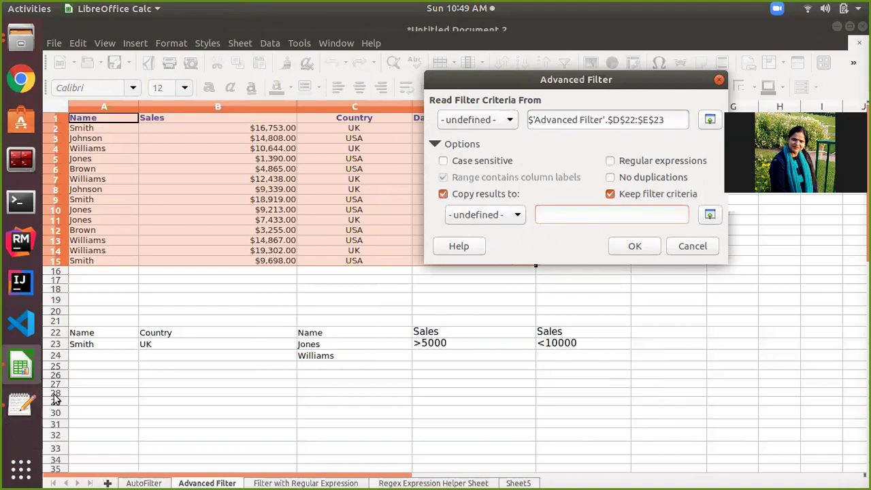
click(86, 393)
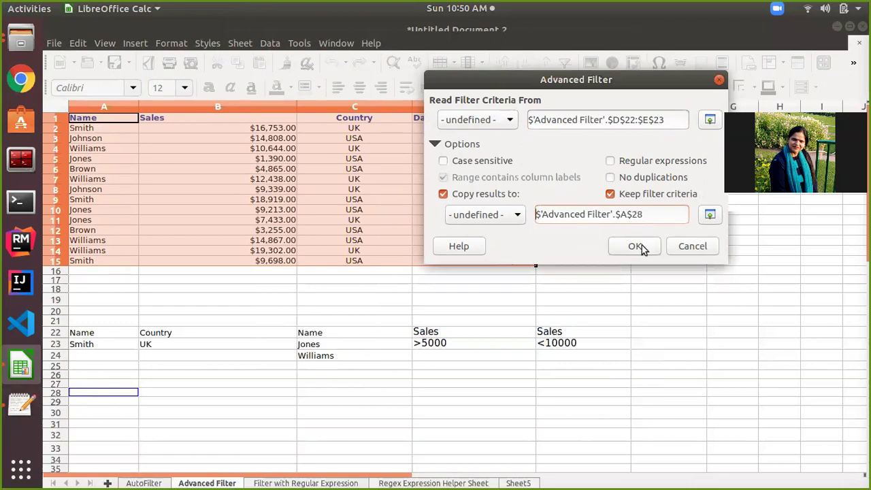
click(635, 247)
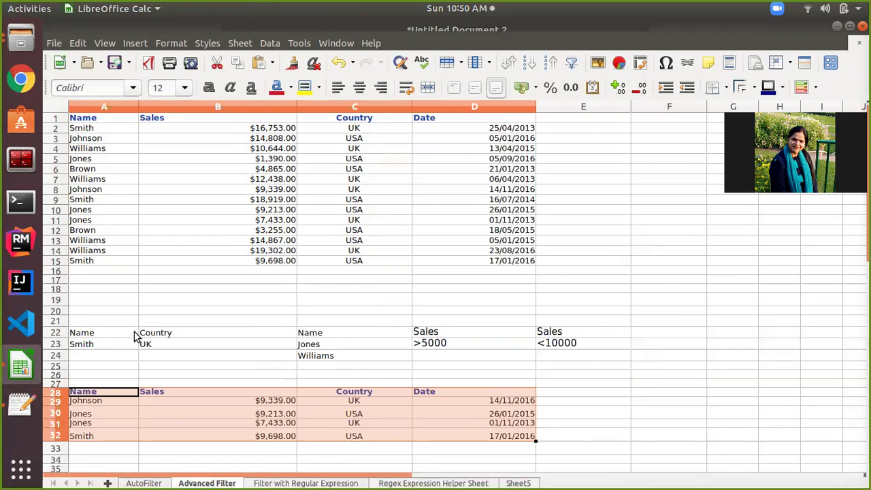
scroll(342, 381, down, 1)
scroll(341, 379, up, 1)
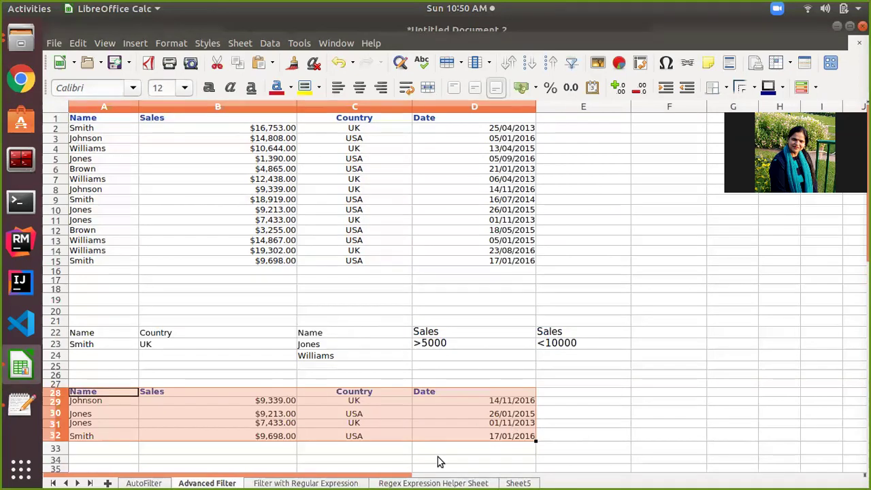
scroll(438, 461, down, 7)
scroll(438, 461, up, 7)
scroll(437, 461, down, 5)
scroll(437, 460, up, 5)
scroll(438, 461, down, 1)
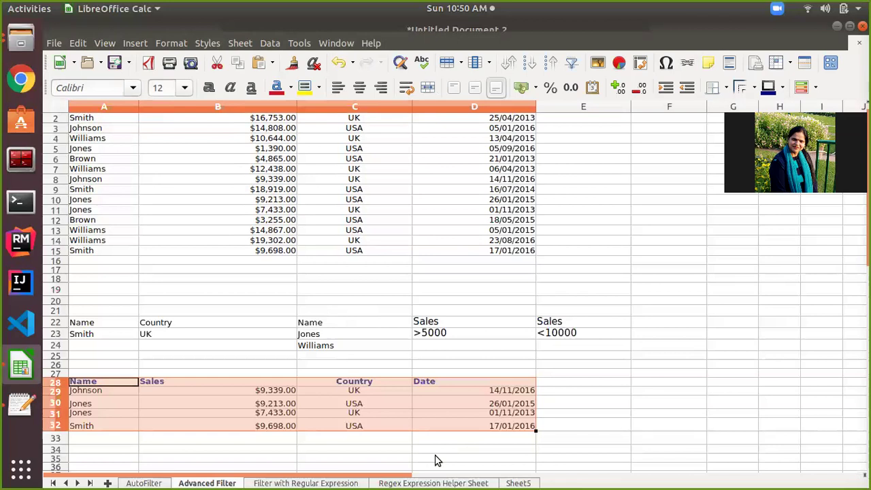
scroll(437, 461, up, 1)
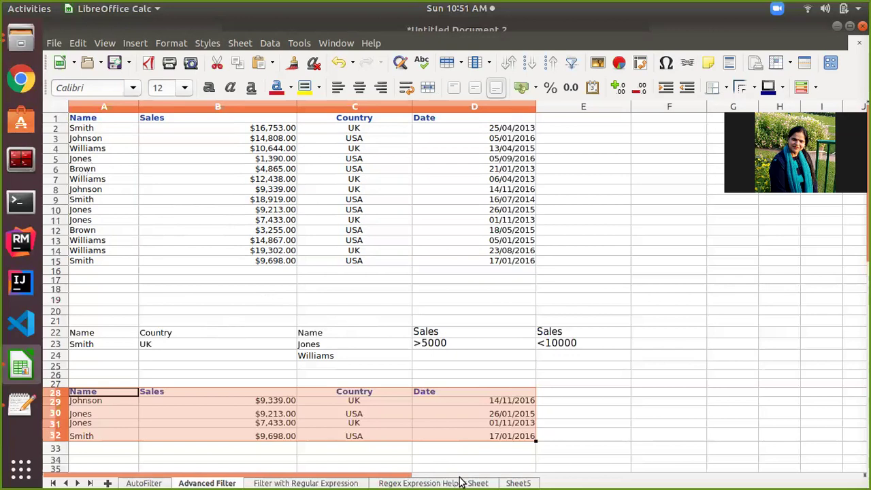
Switch to the Filter with Regular Expression sheet and inspect the J.* criterion in A23:A24.
click(417, 482)
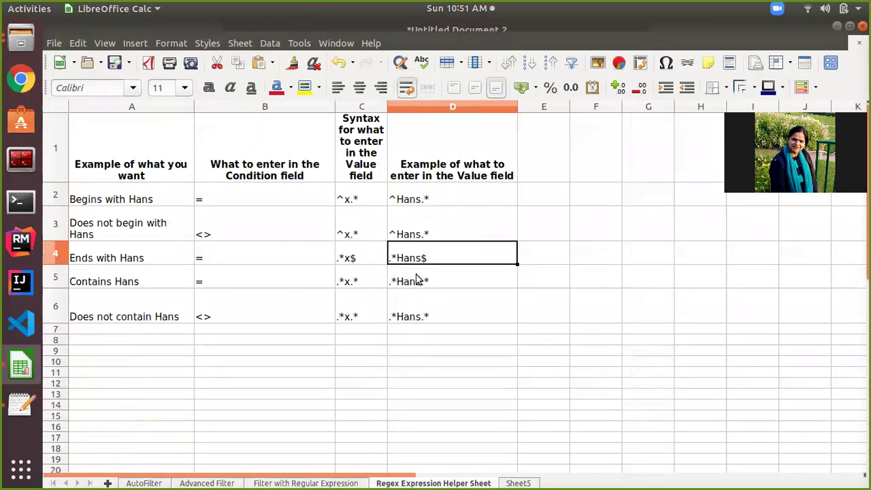
click(308, 481)
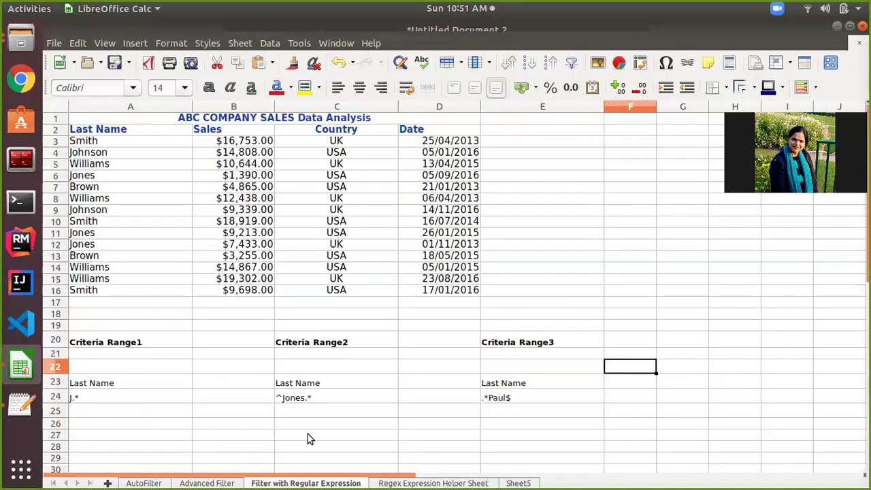
click(118, 386)
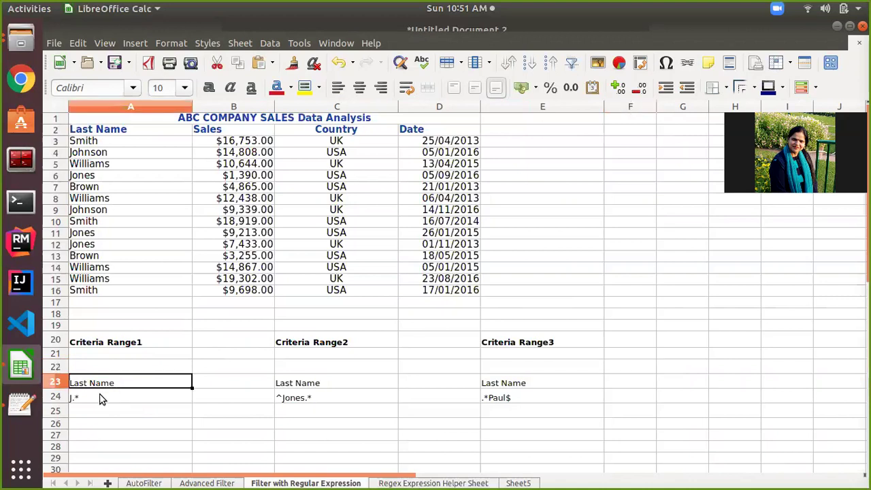
click(97, 400)
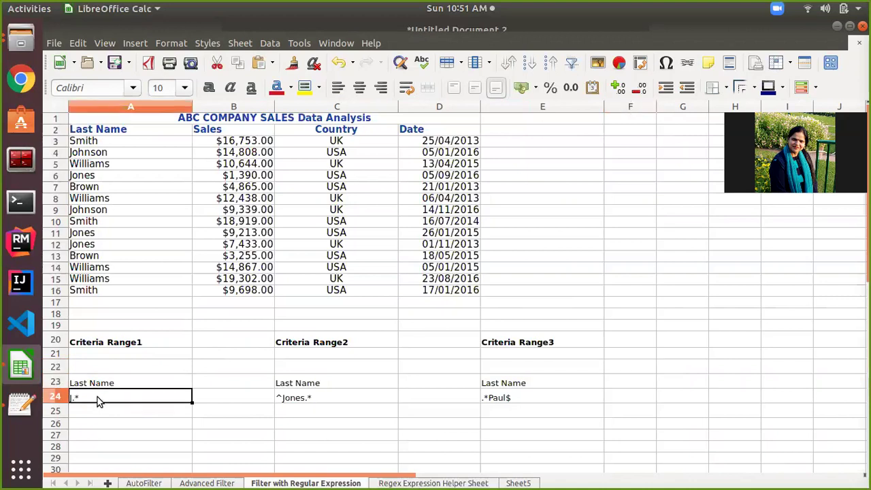
click(97, 388)
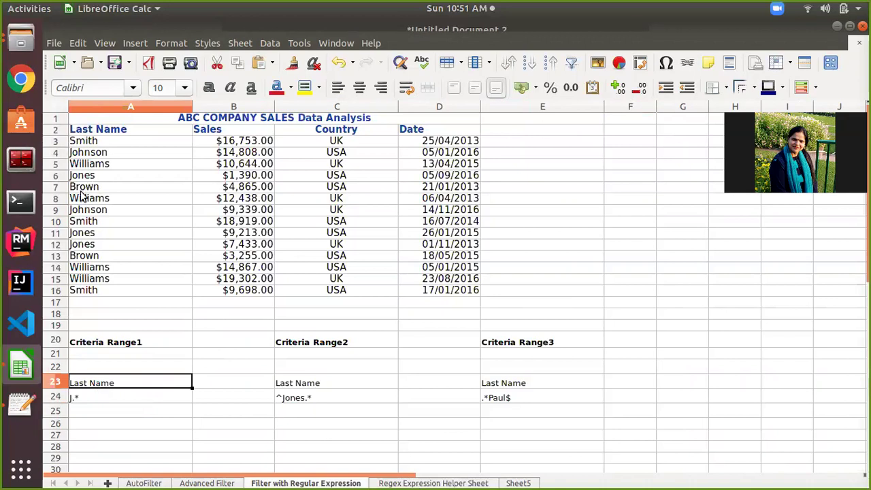
click(97, 399)
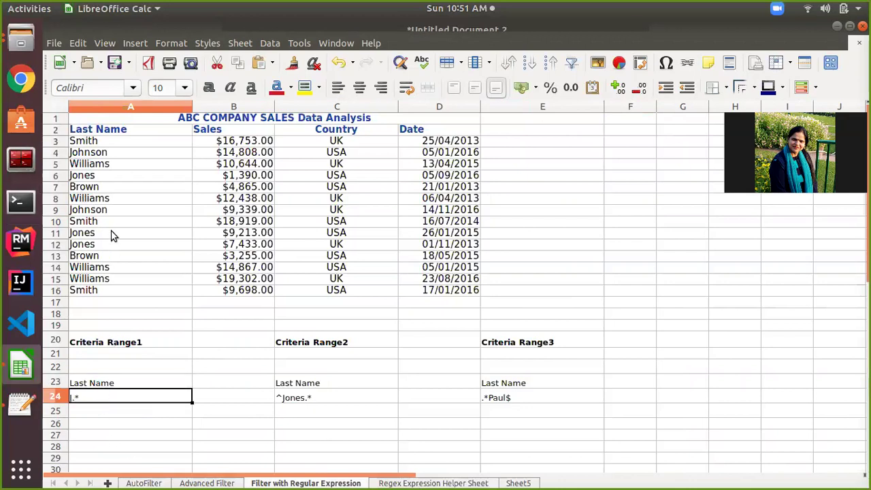
Select the sales table A2:D16.
click(117, 132)
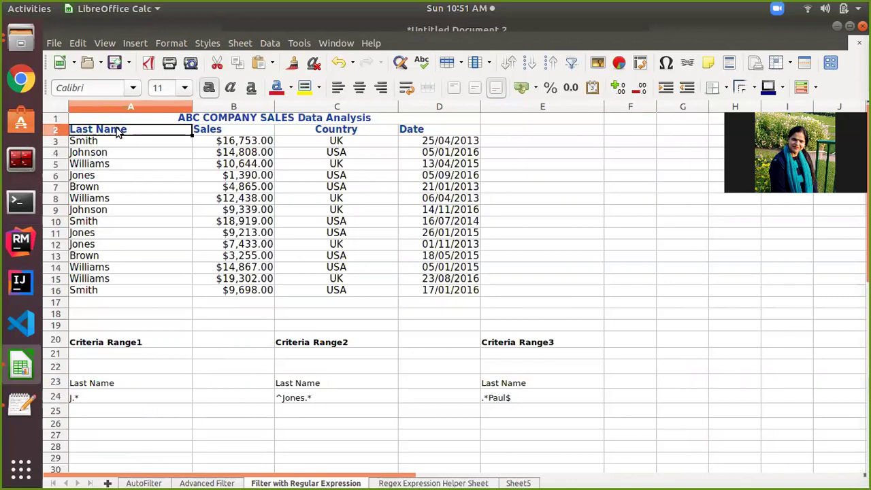
key(ctrl+shift+Down)
key(ctrl+shift+Right)
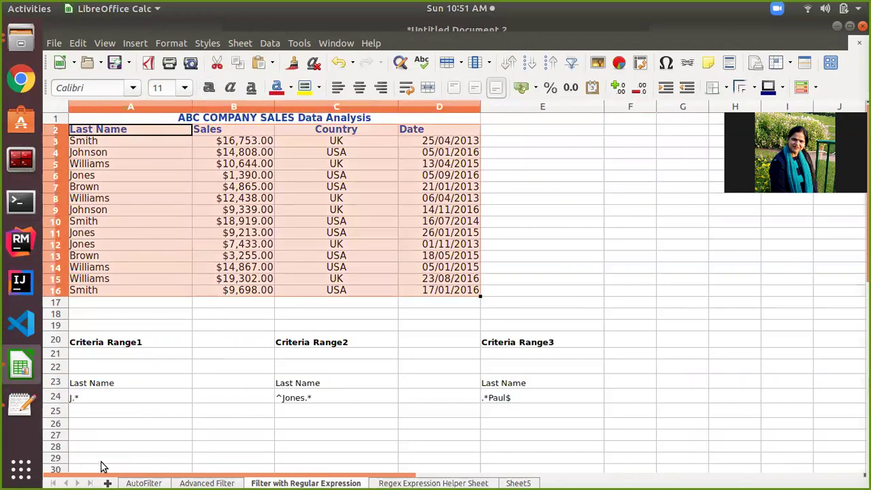
Advanced-filter with regex criteria A23:A24, copying the matches to A27.
click(270, 43)
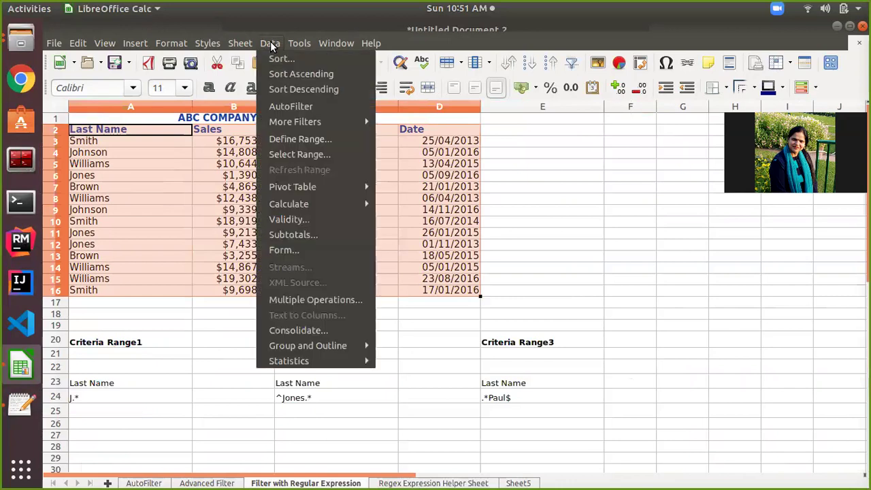
mouse_move(298, 125)
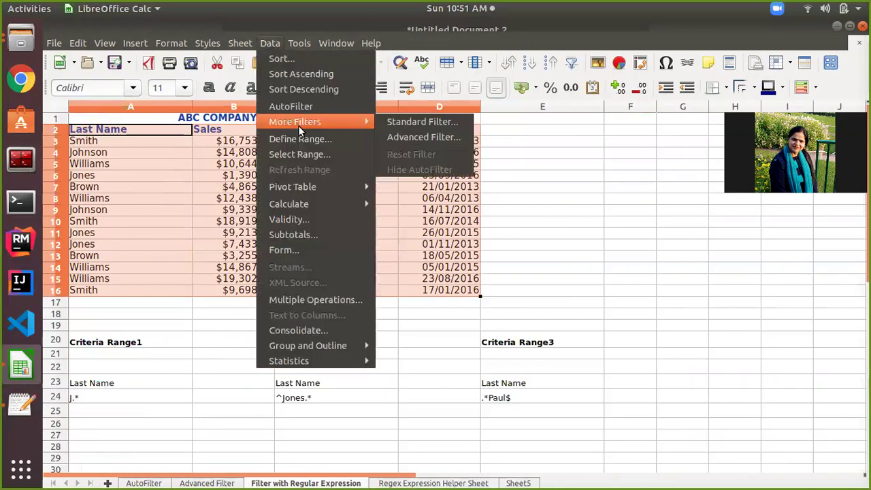
click(392, 137)
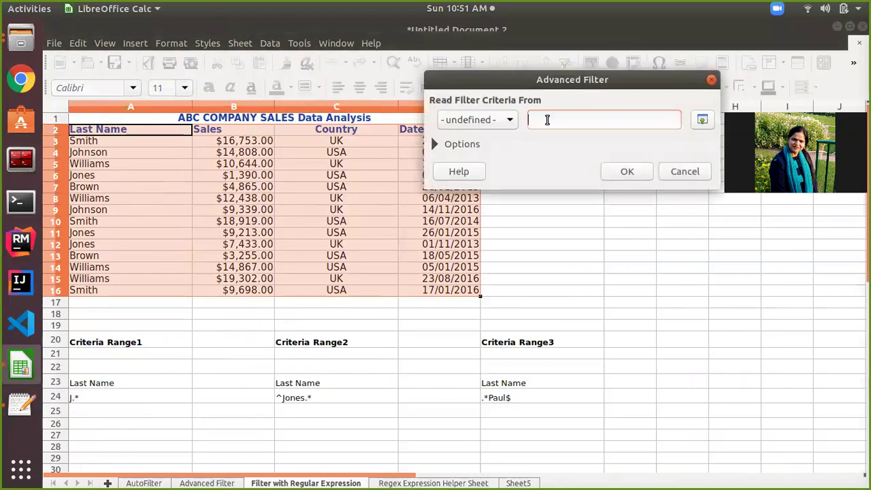
click(105, 386)
drag(104, 383, 101, 395)
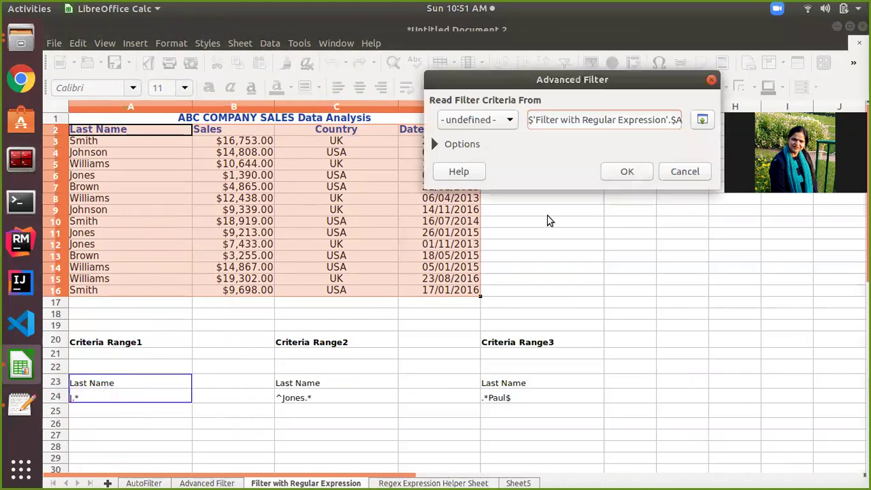
click(437, 145)
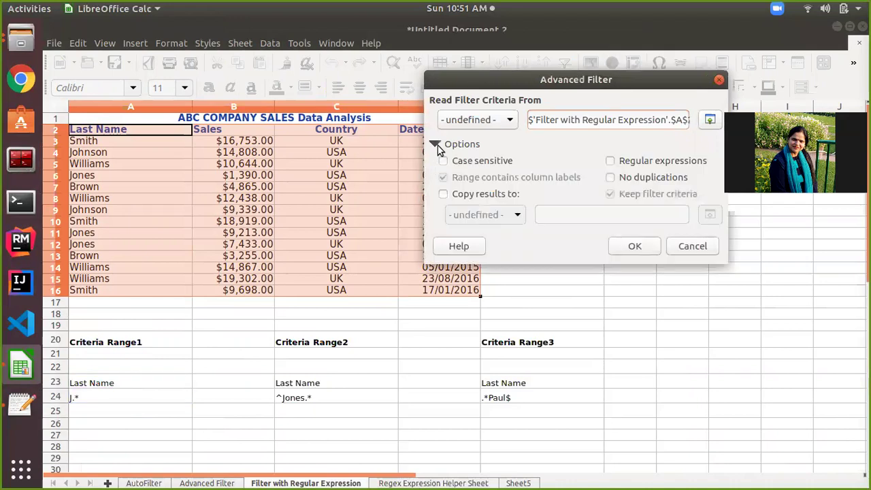
click(443, 195)
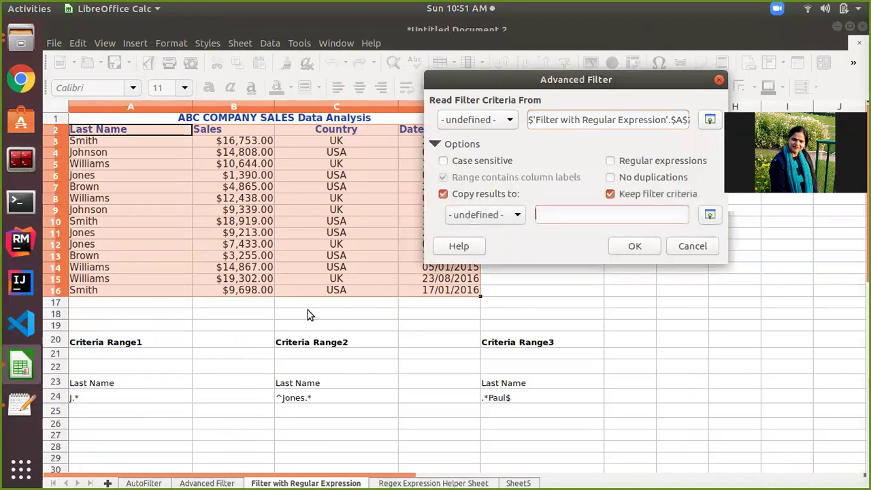
click(89, 437)
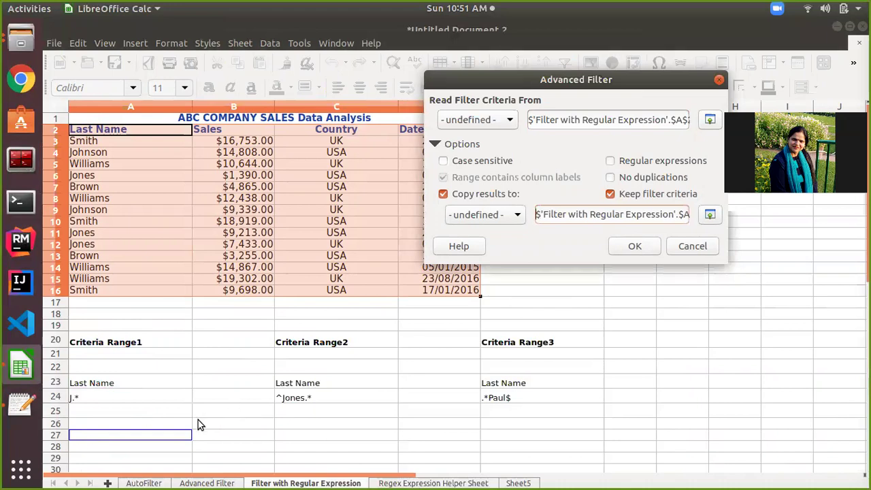
click(611, 164)
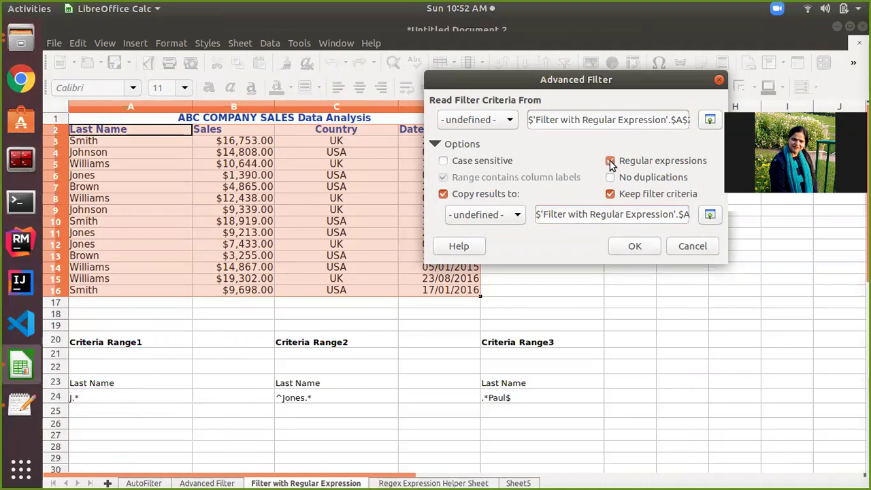
click(643, 251)
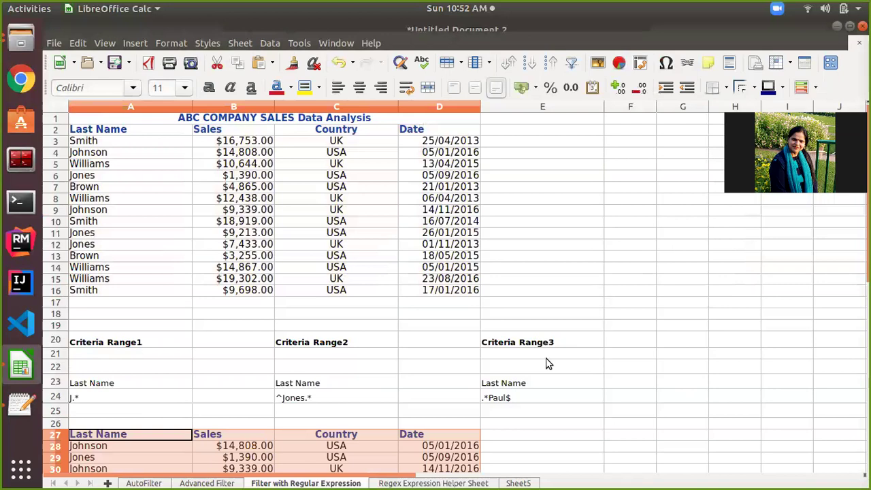
Review the five J.* matches in rows 28–32 and select the ^Jones.* criterion in C24.
scroll(547, 364, down, 2)
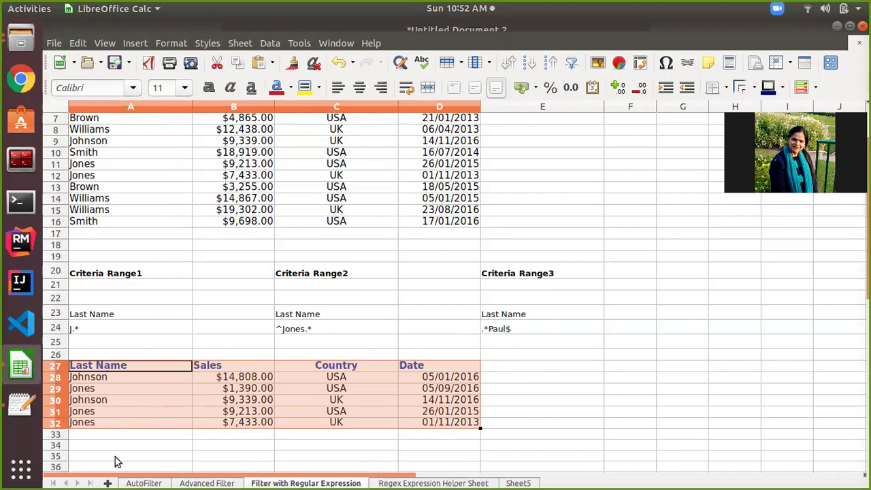
scroll(122, 434, up, 1)
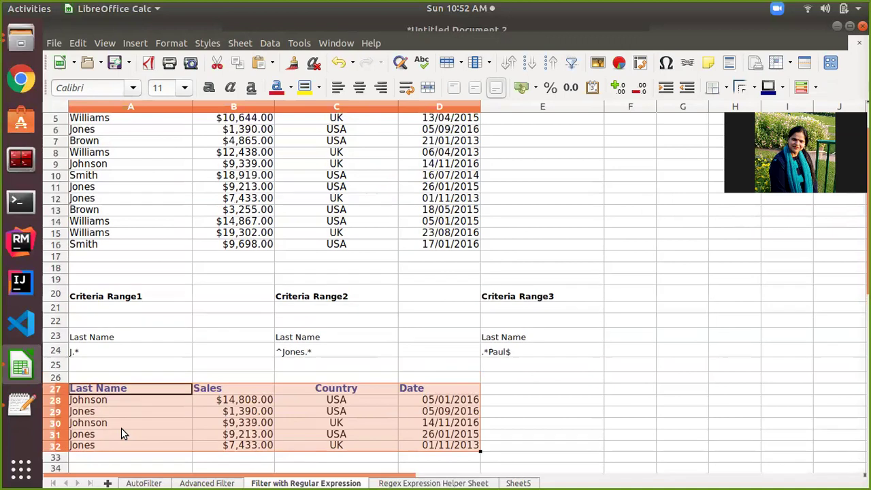
scroll(123, 424, down, 2)
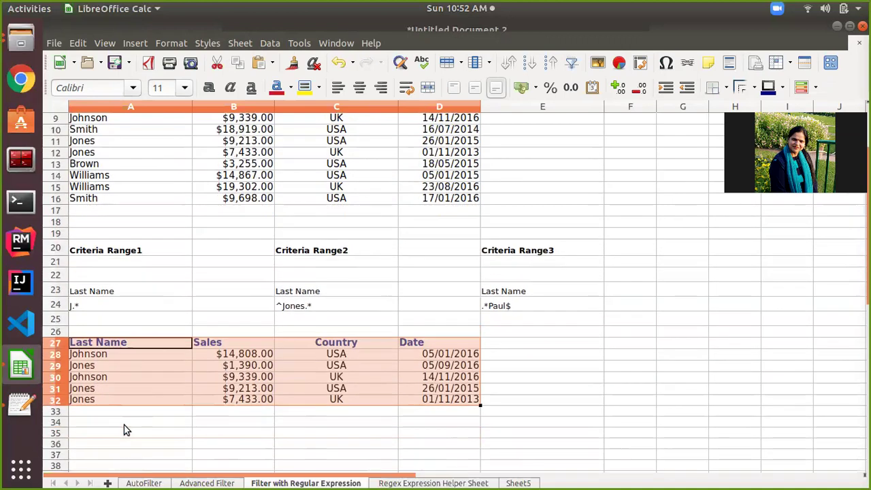
scroll(124, 424, up, 2)
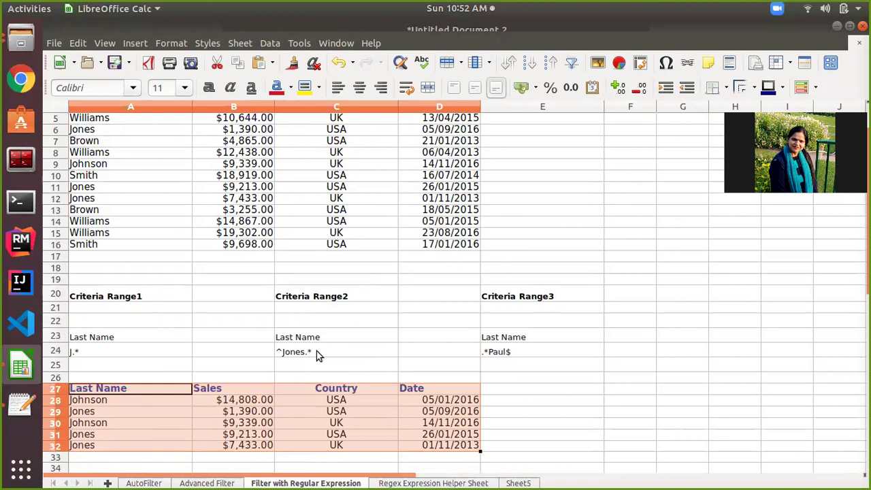
click(317, 351)
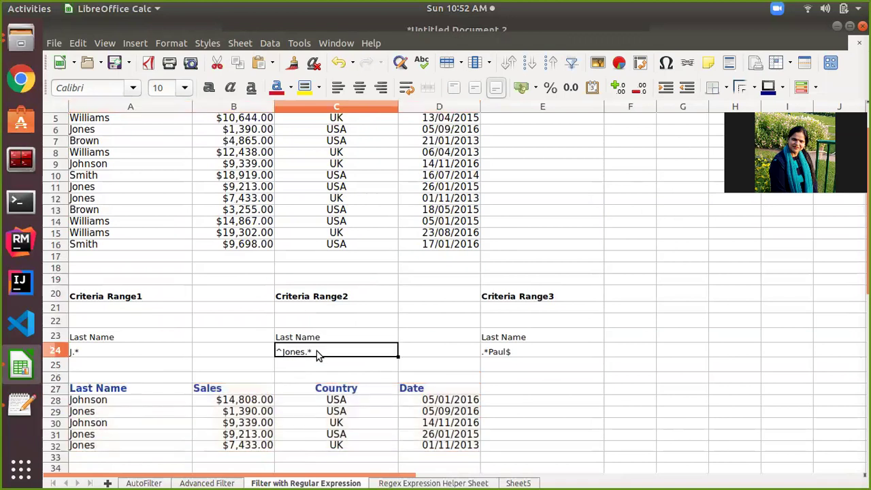
scroll(317, 354, up, 1)
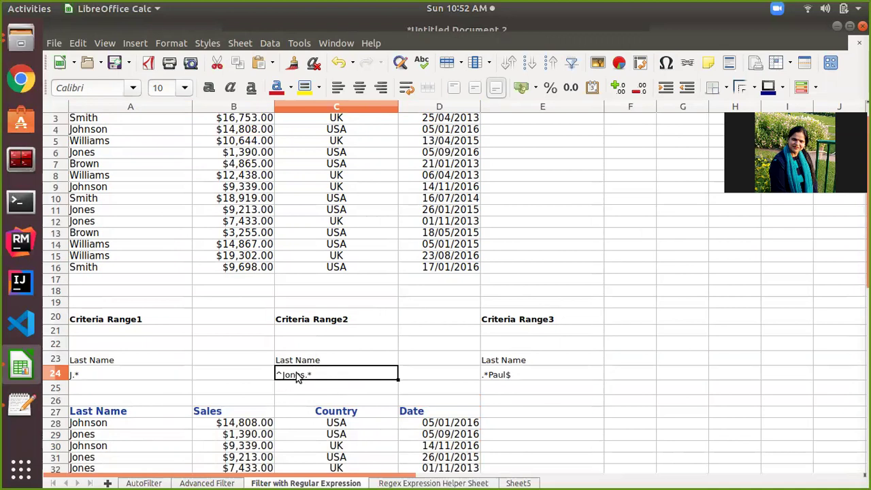
scroll(296, 372, down, 1)
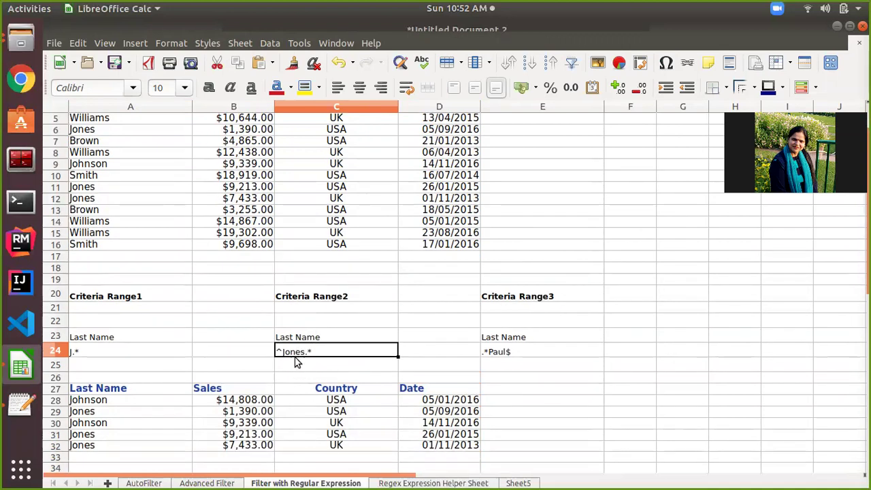
scroll(296, 362, down, 1)
Reselect the ^Jones.* criterion cell and open the Data menu.
click(296, 358)
click(283, 340)
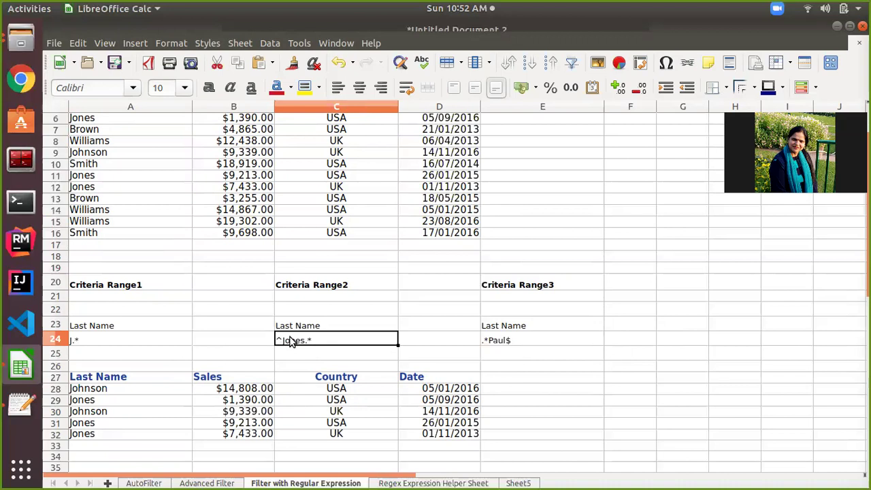
scroll(293, 332, up, 2)
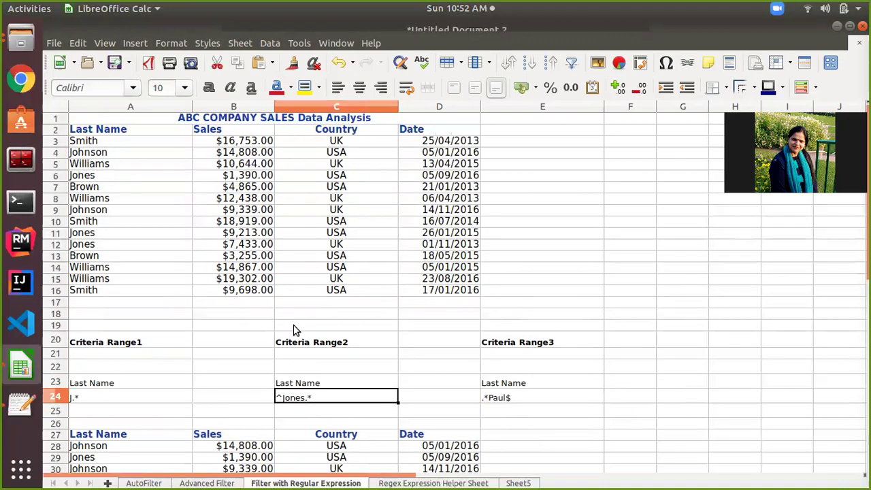
scroll(290, 238, down, 3)
click(270, 43)
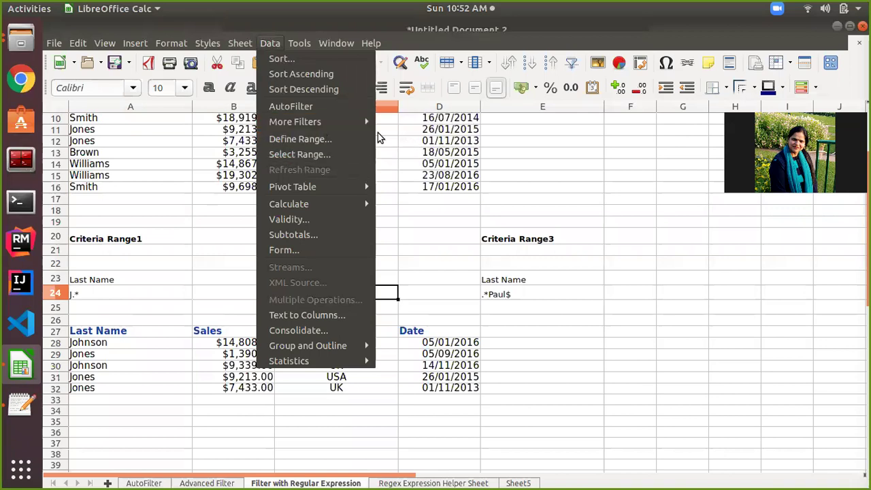
Start an Advanced Filter with criteria C23:C24, then cancel to reselect the data.
mouse_move(361, 119)
click(423, 137)
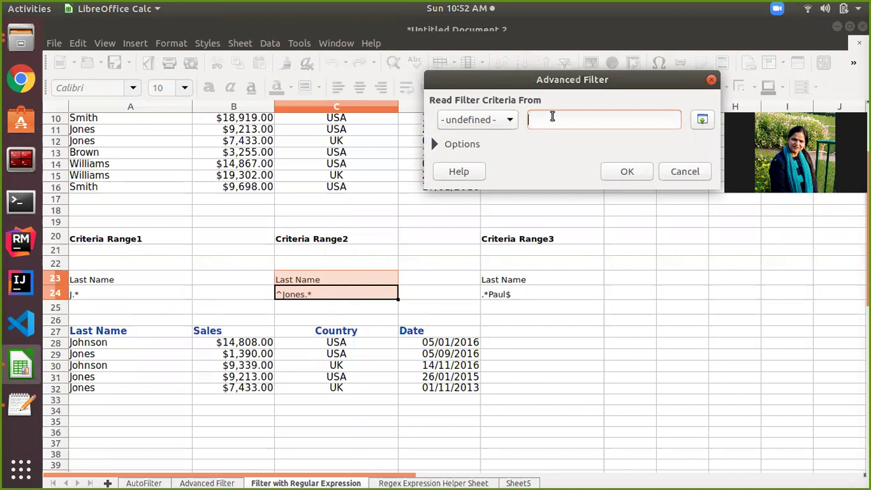
click(344, 281)
drag(343, 281, 343, 291)
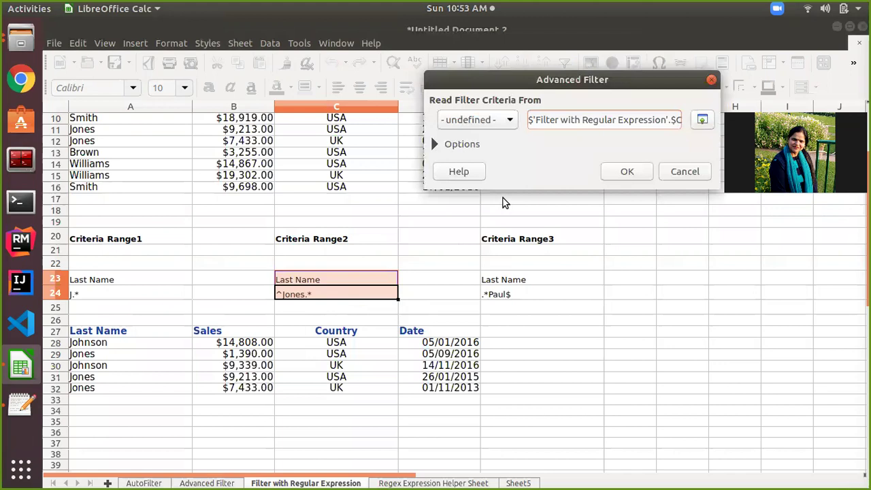
click(685, 171)
Select the sales table A2:D16 and reopen Advanced Filter with criteria C23:C24.
scroll(349, 230, up, 3)
click(92, 130)
drag(92, 130, 455, 298)
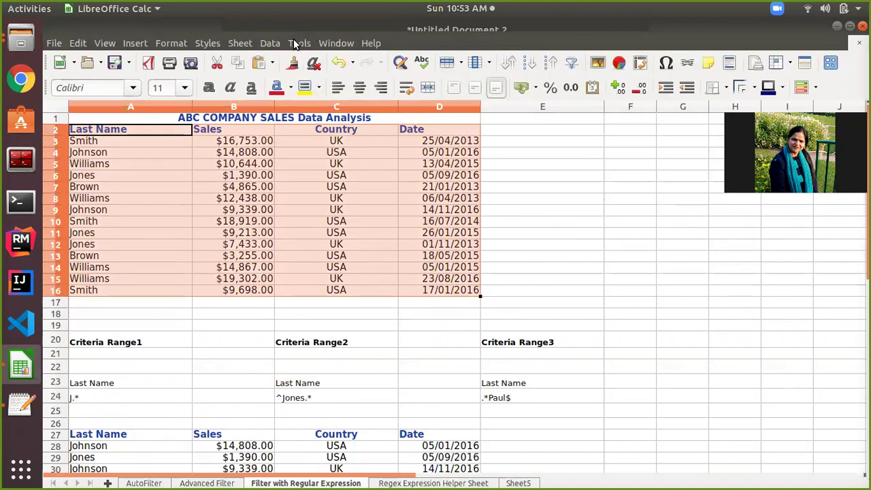
click(270, 43)
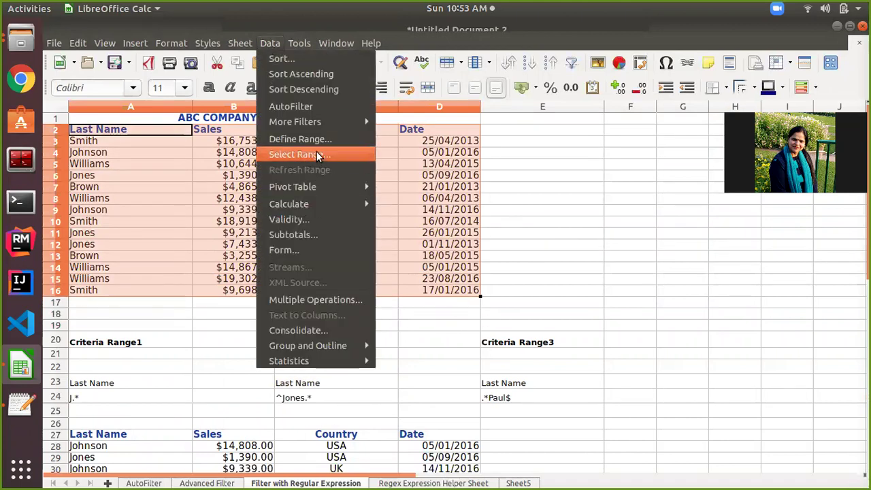
mouse_move(309, 120)
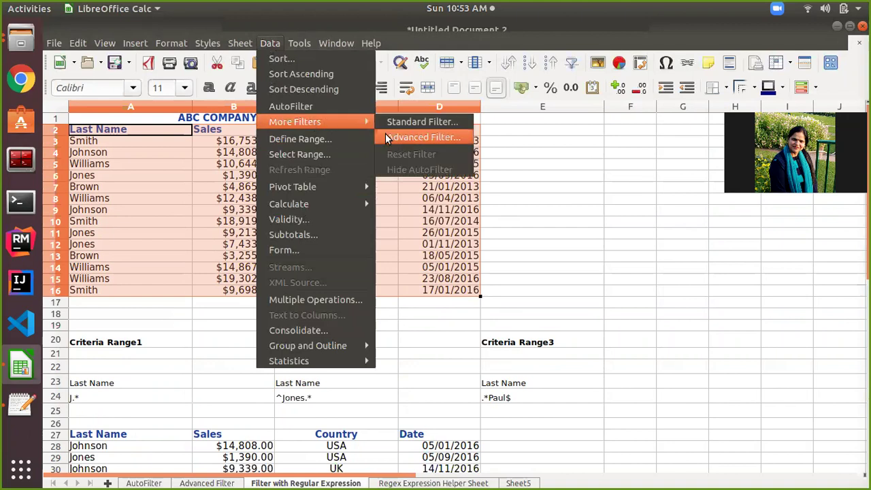
click(386, 137)
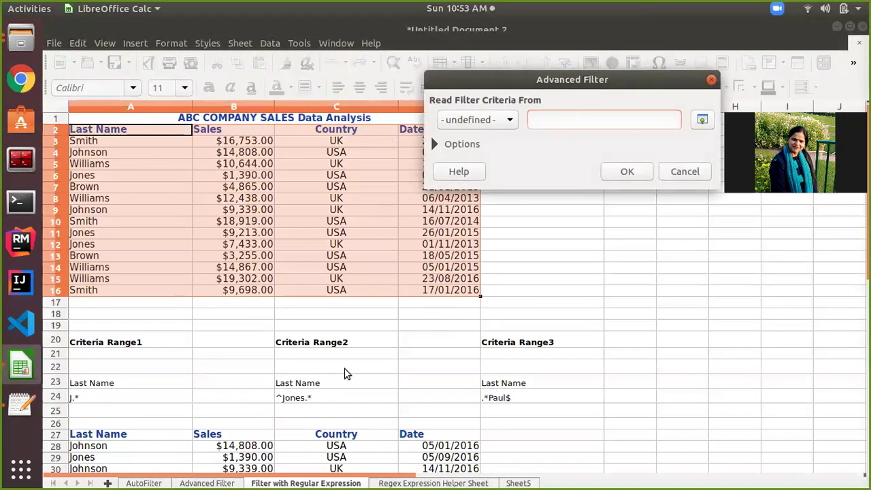
drag(305, 381, 308, 393)
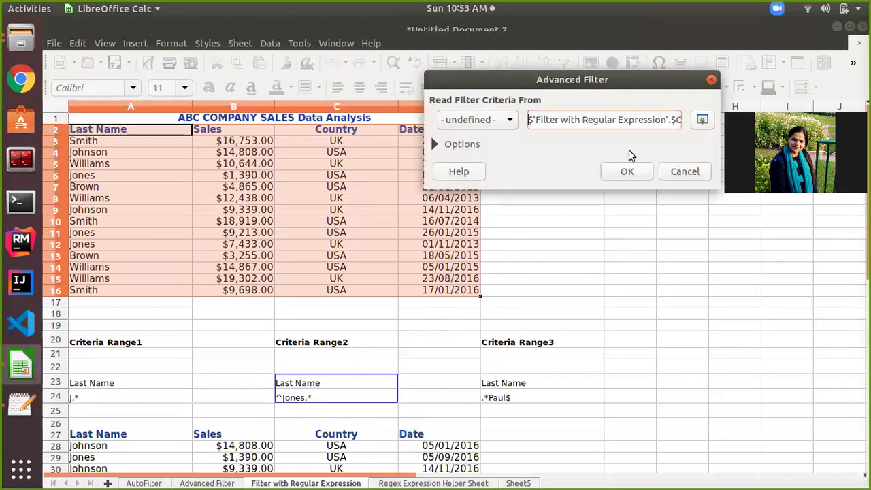
Enable regular expressions and copy the ^Jones.* matches to A38.
click(434, 144)
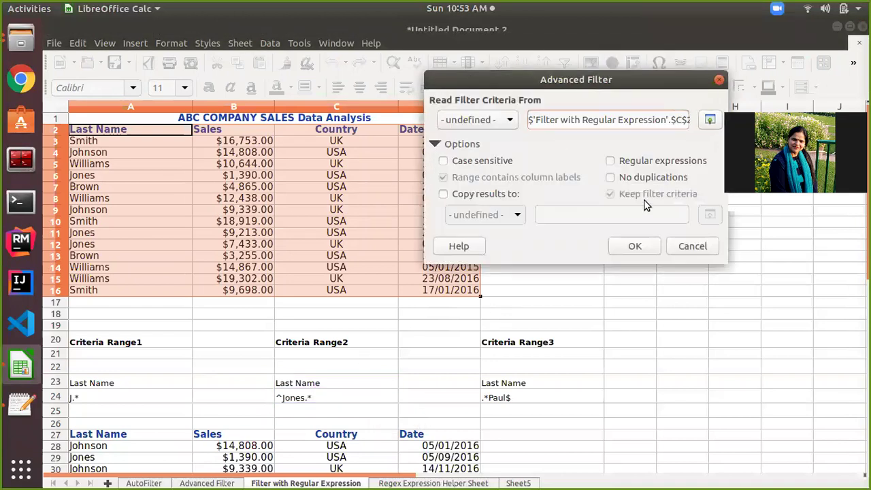
click(610, 161)
click(447, 196)
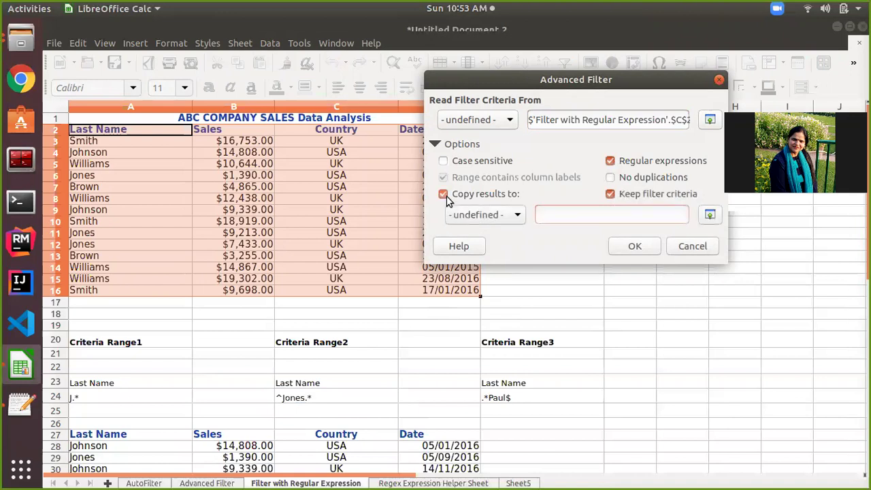
click(558, 215)
scroll(164, 433, down, 1)
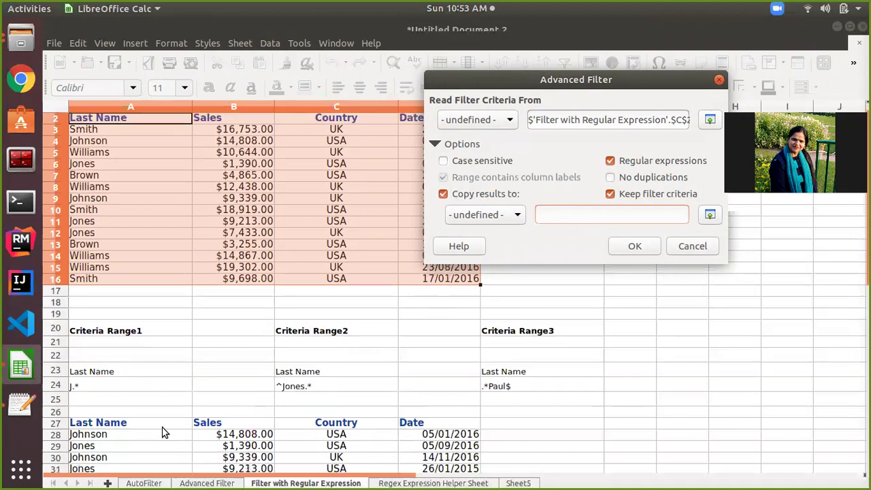
scroll(163, 433, down, 3)
scroll(163, 432, up, 4)
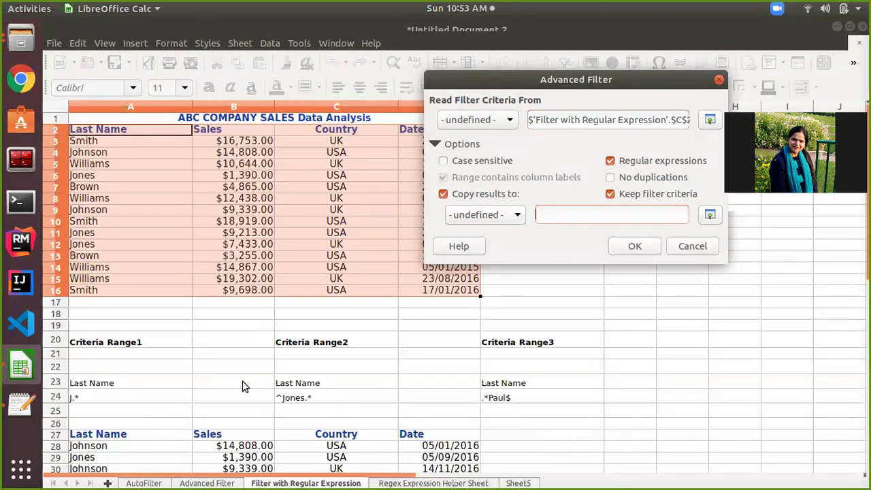
scroll(245, 381, down, 5)
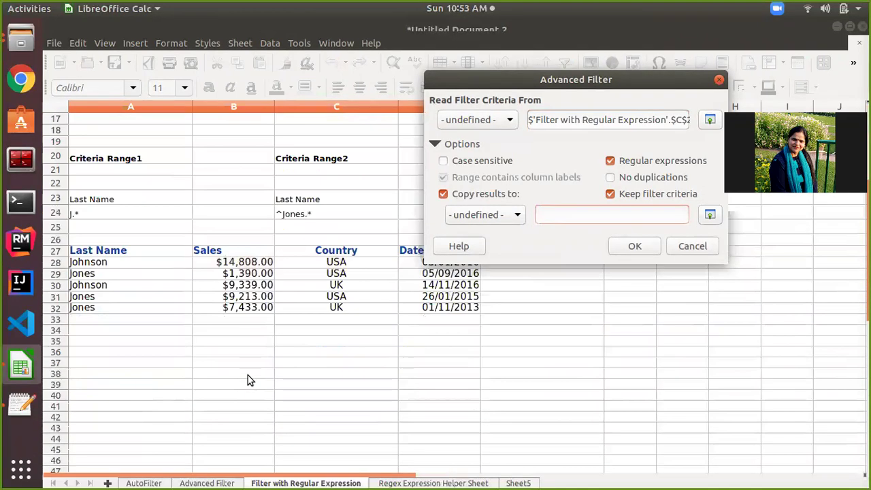
click(73, 379)
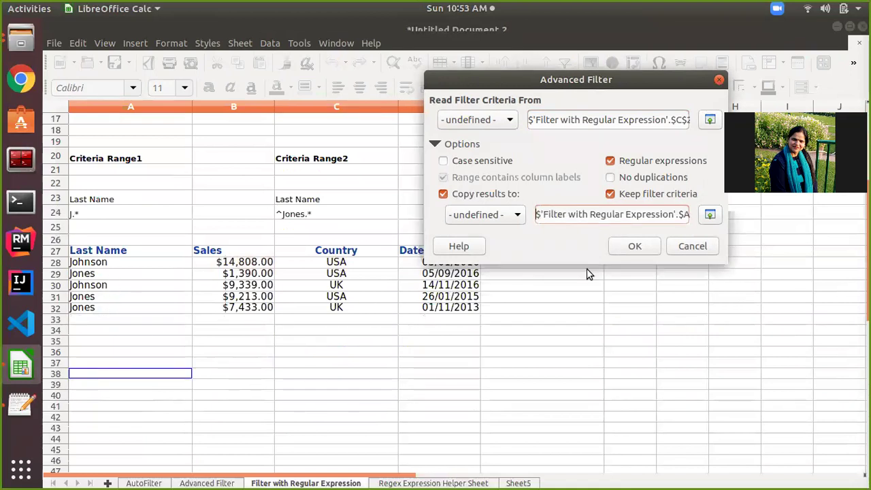
click(634, 249)
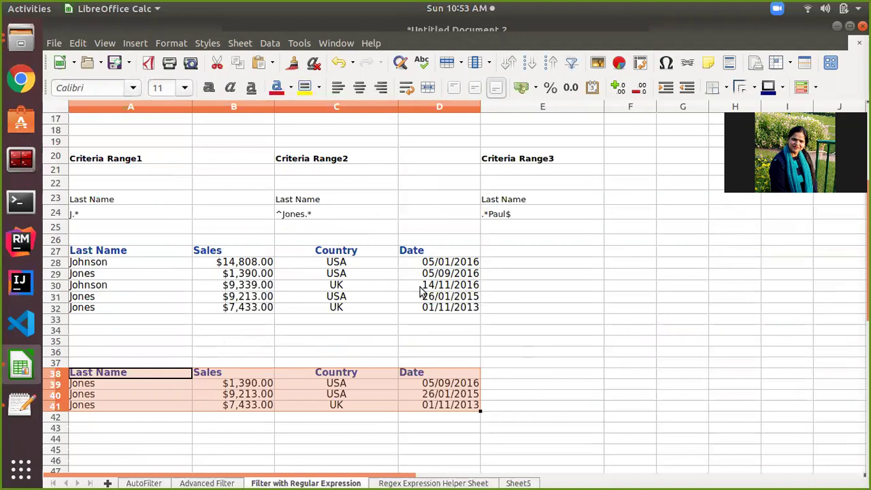
Scroll up to row 1 to show the sales table and select the Smith entry in row 3.
scroll(420, 291, up, 1)
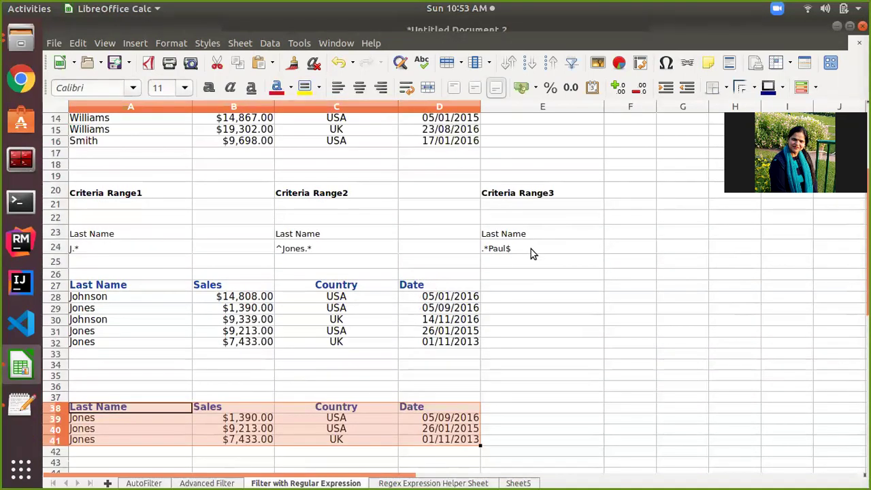
scroll(531, 249, up, 1)
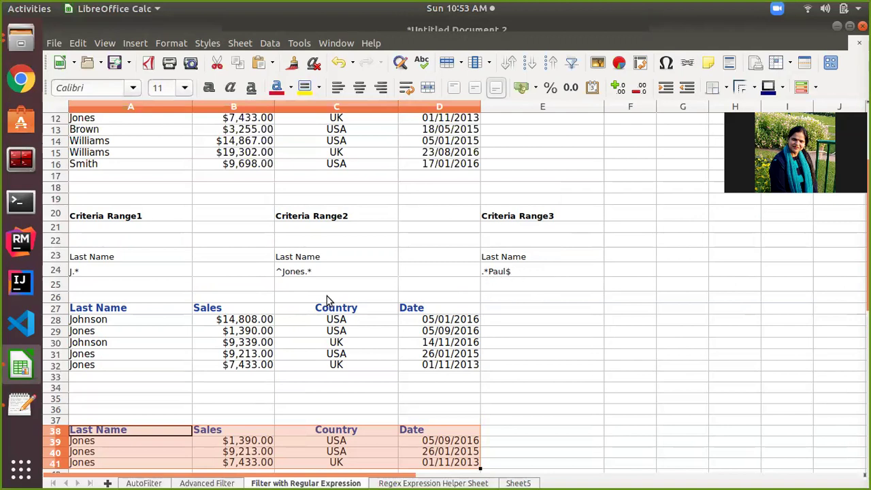
scroll(326, 300, down, 5)
scroll(327, 300, up, 8)
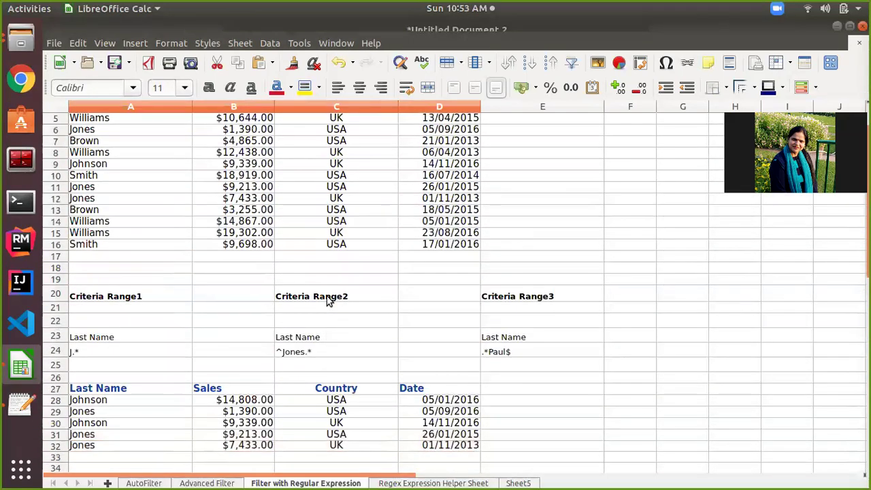
click(124, 179)
scroll(124, 181, up, 2)
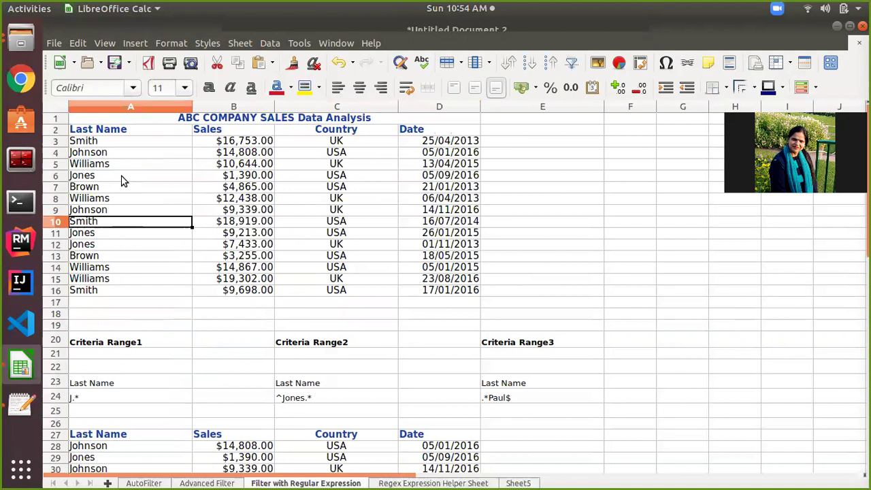
click(126, 140)
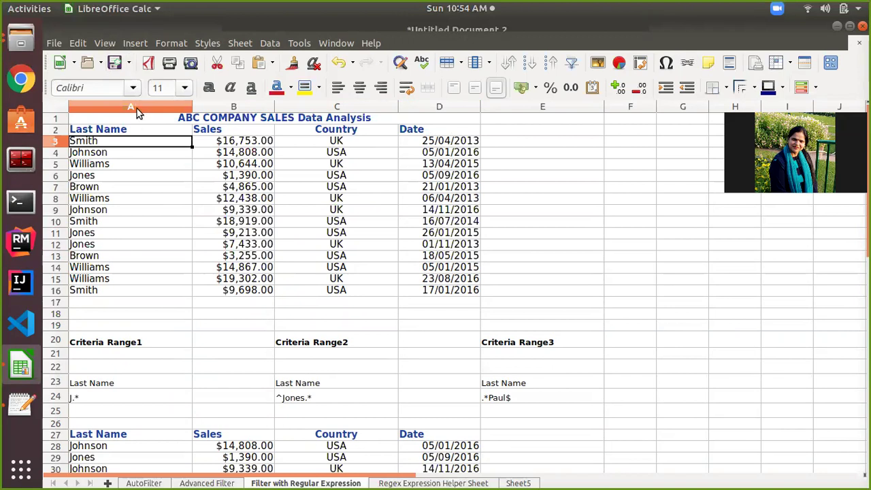
key(F2)
key(BackSpace)
key(BackSpace)
key(BackSpace)
key(BackSpace)
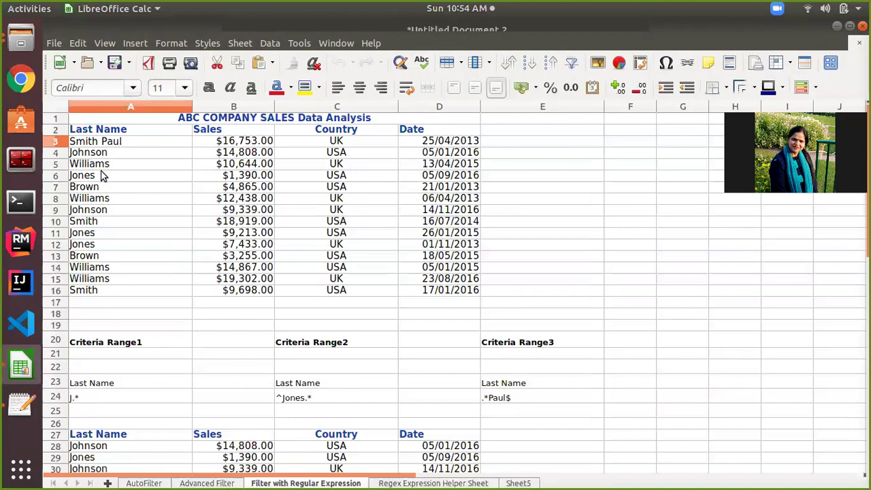
click(100, 186)
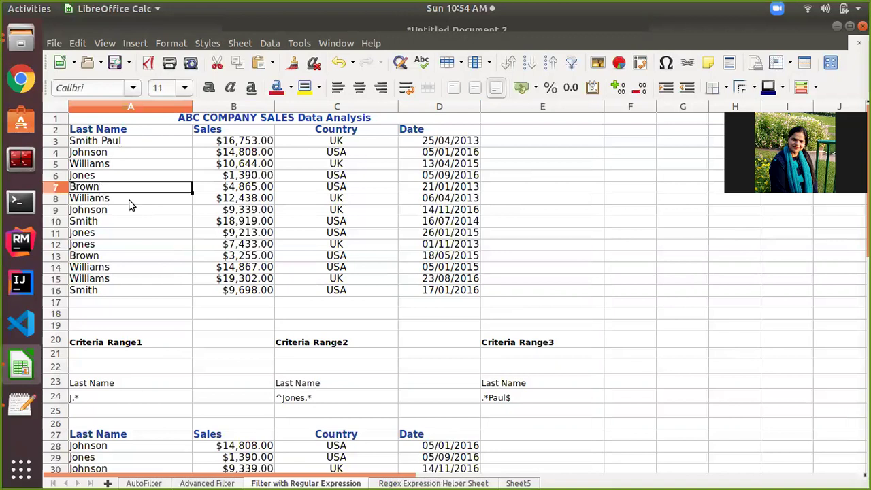
double_click(139, 185)
text(Paul)
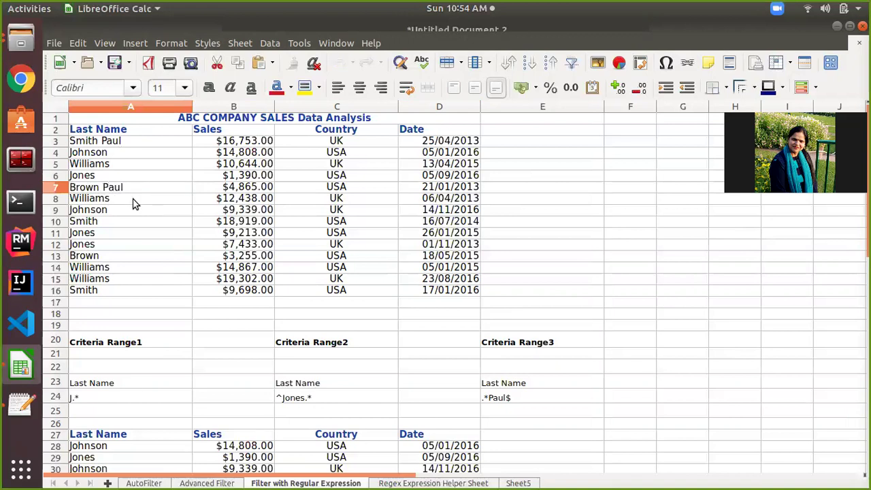
click(132, 200)
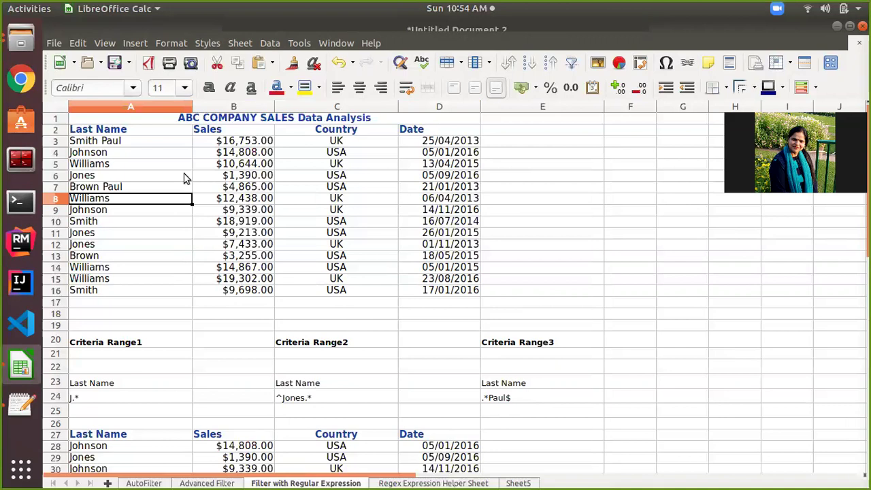
drag(109, 131, 450, 288)
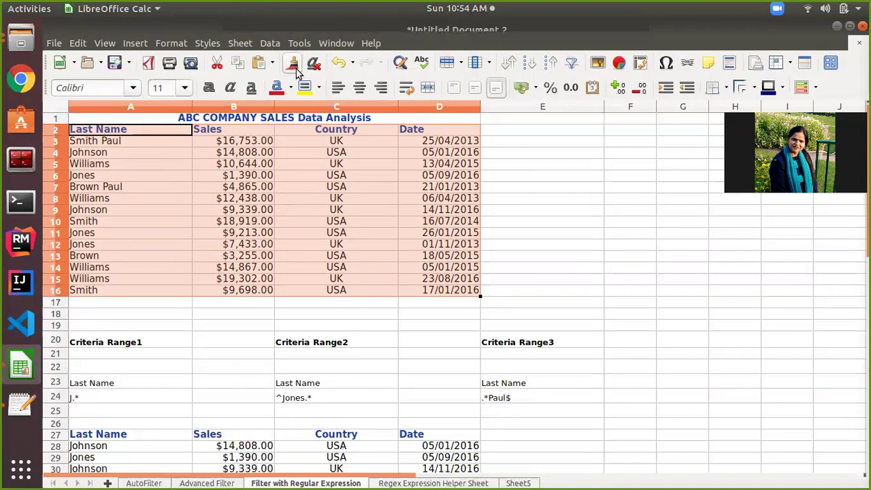
Advanced-filter A2:D17 with criteria E23:E24 as regular expressions, copying results to A45.
click(272, 42)
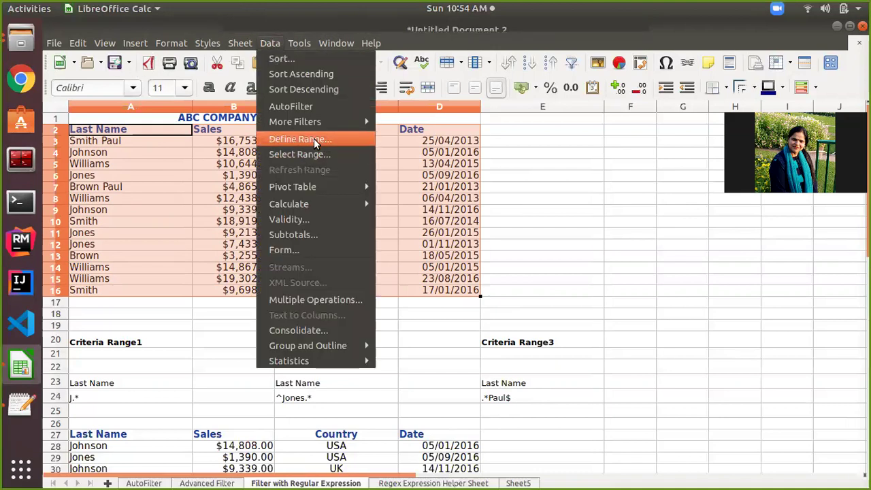
mouse_move(322, 124)
click(393, 134)
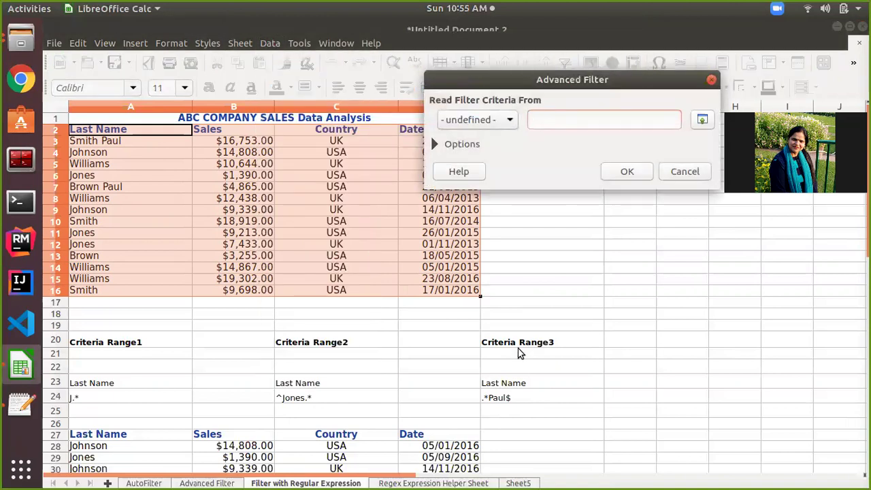
drag(505, 385, 505, 398)
click(437, 145)
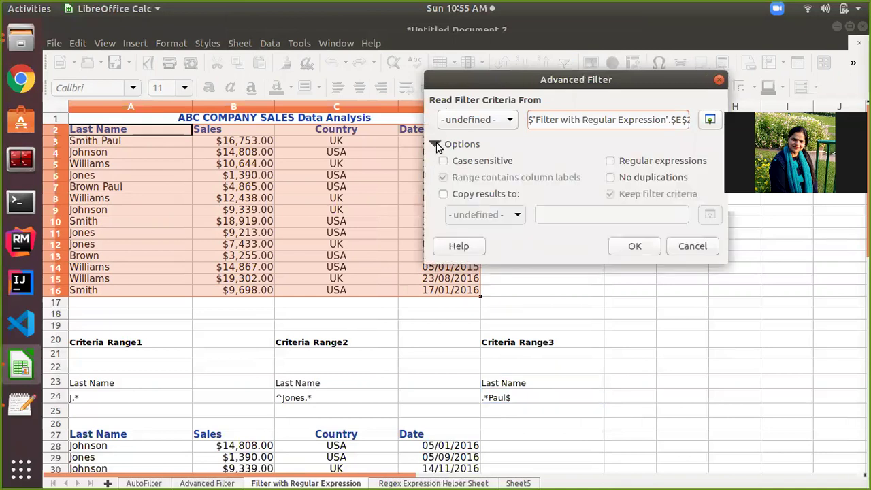
click(611, 163)
click(443, 195)
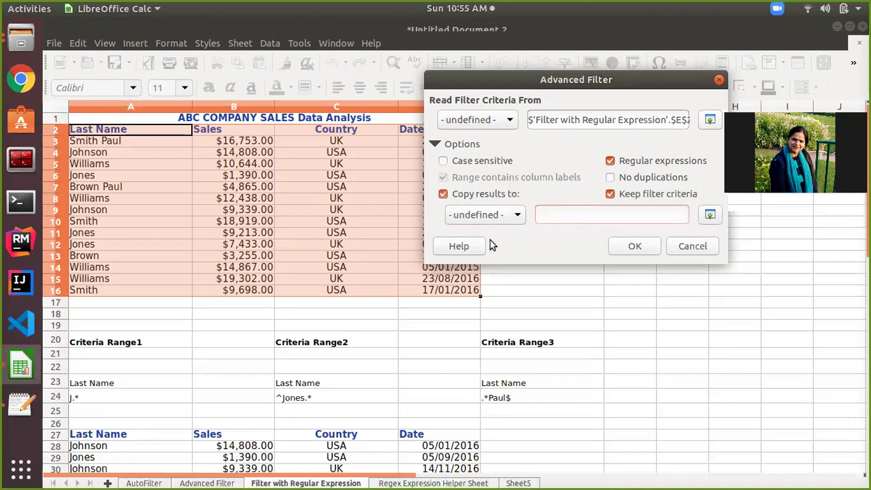
scroll(327, 378, down, 5)
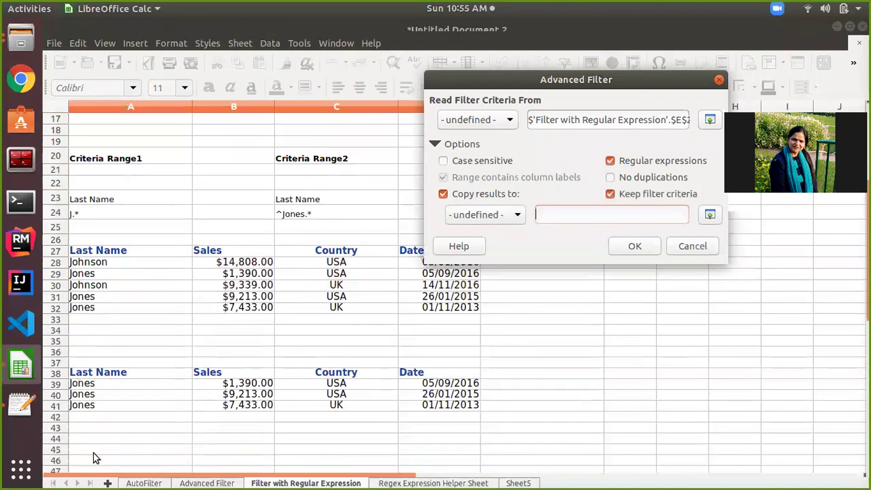
click(93, 453)
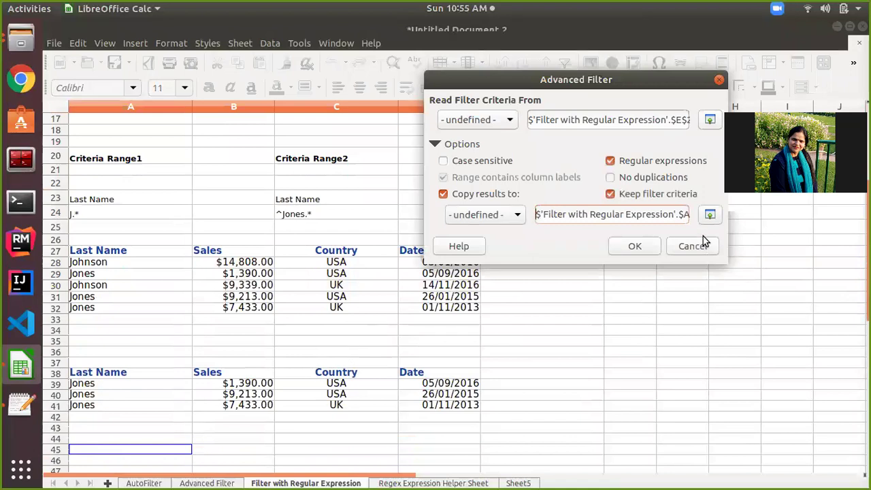
click(632, 247)
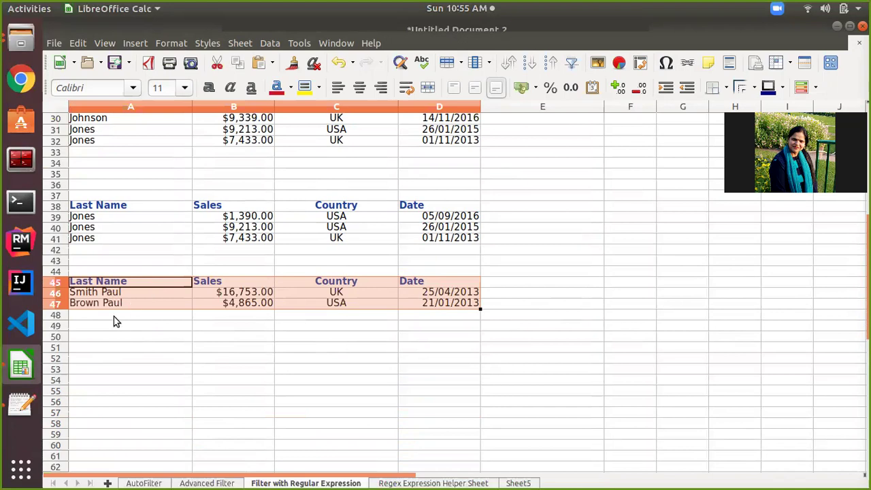
Scroll through the result tables at rows 27, 38 and 45, then back up to row 1.
scroll(116, 316, up, 3)
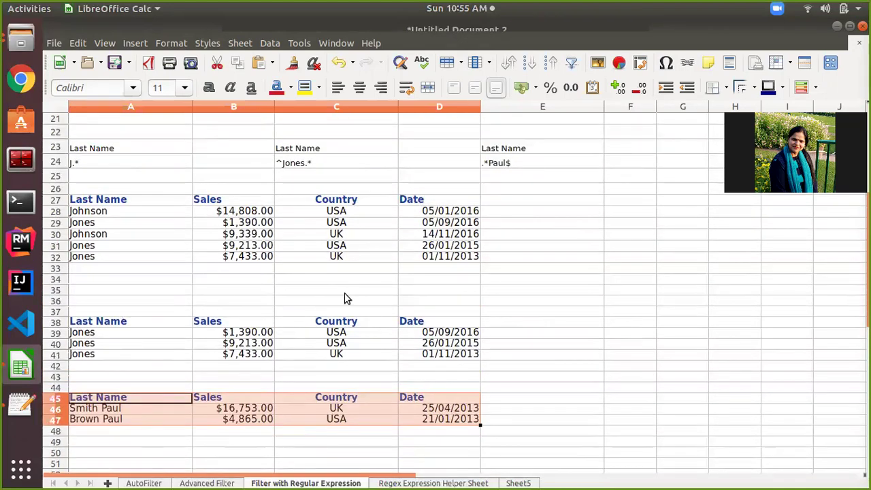
scroll(345, 295, up, 3)
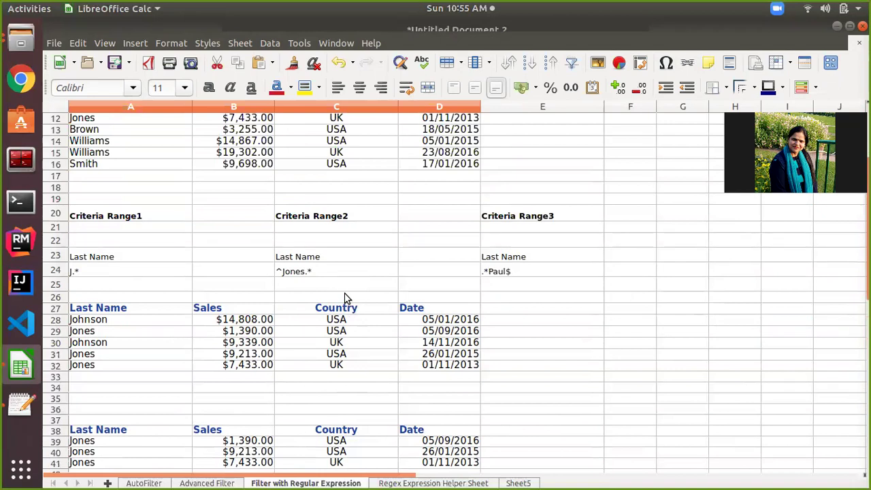
scroll(345, 298, up, 4)
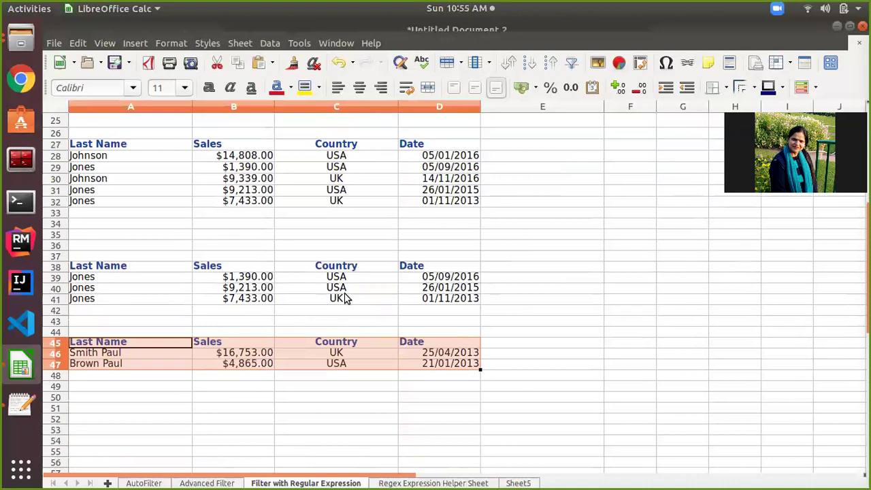
scroll(345, 297, up, 8)
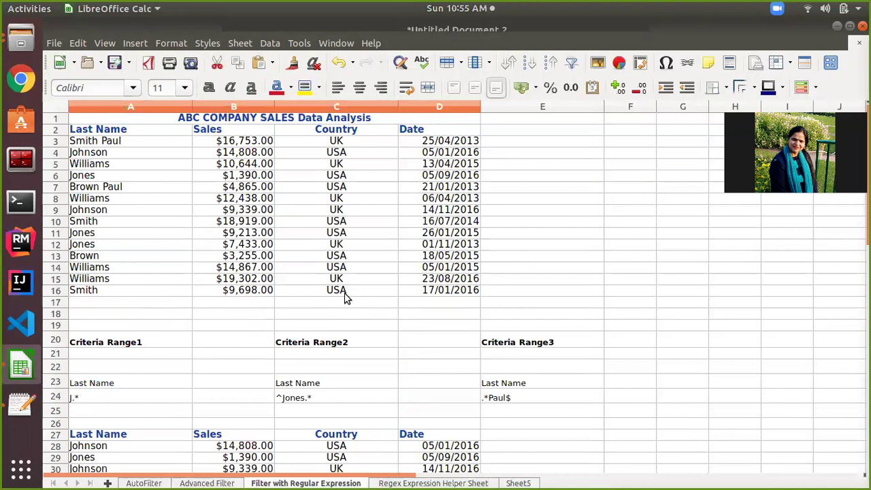
scroll(358, 329, down, 6)
scroll(358, 330, up, 6)
scroll(302, 336, down, 13)
scroll(302, 336, up, 13)
scroll(303, 336, up, 1)
scroll(334, 292, down, 4)
scroll(333, 291, up, 4)
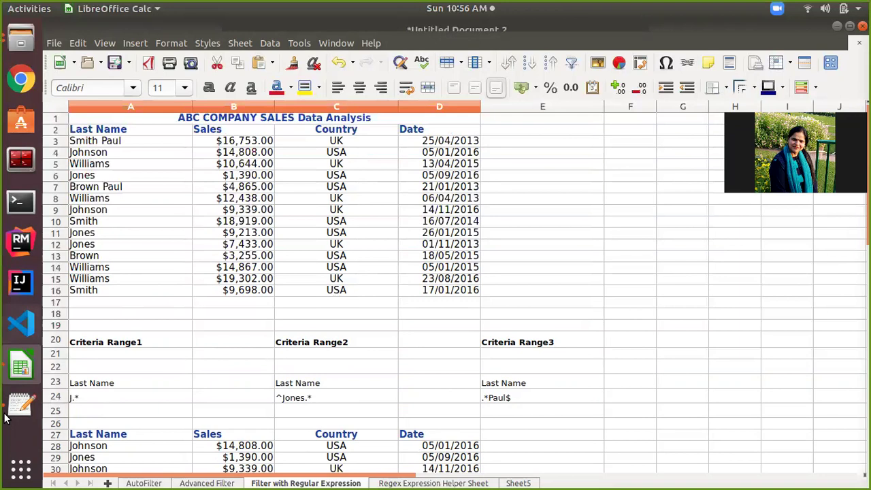
In a new Text Editor tab, enter the contact's e-mail address with 'Thank you' below it.
click(25, 411)
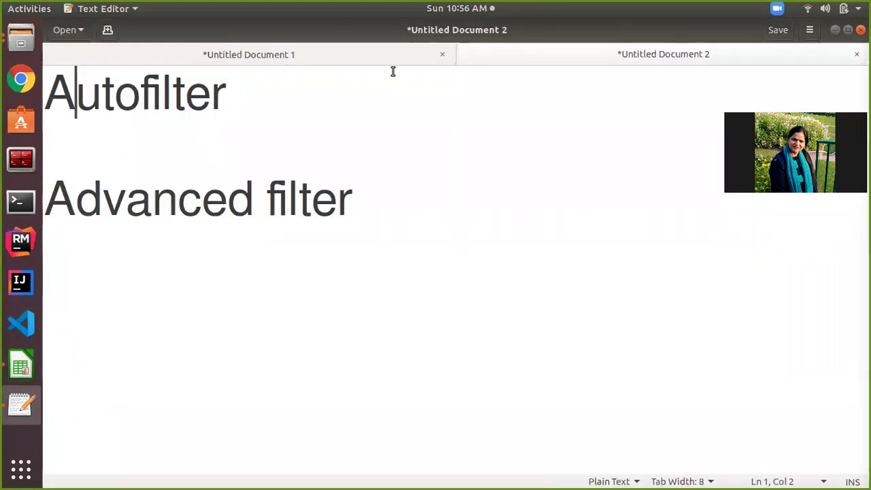
click(109, 30)
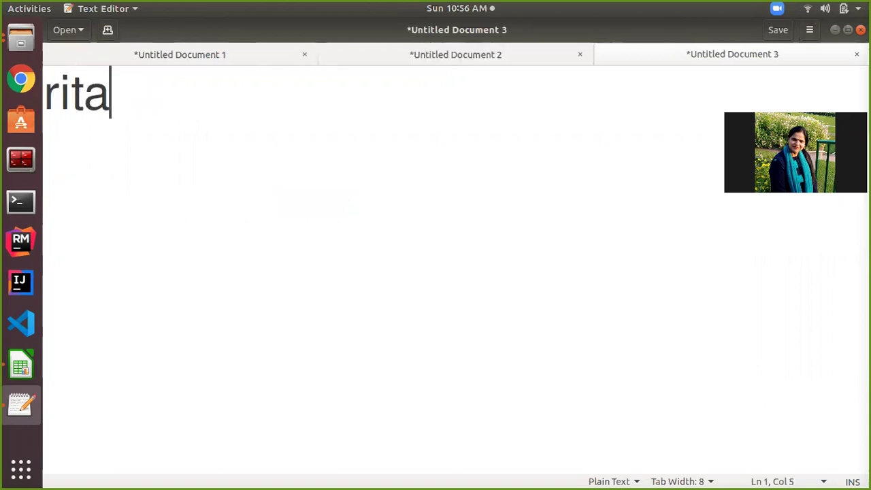
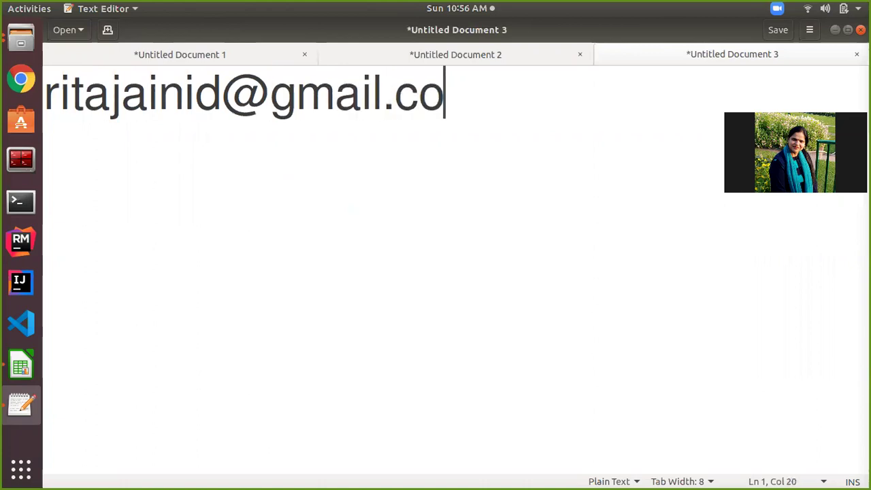
key(Return)
key(Return)
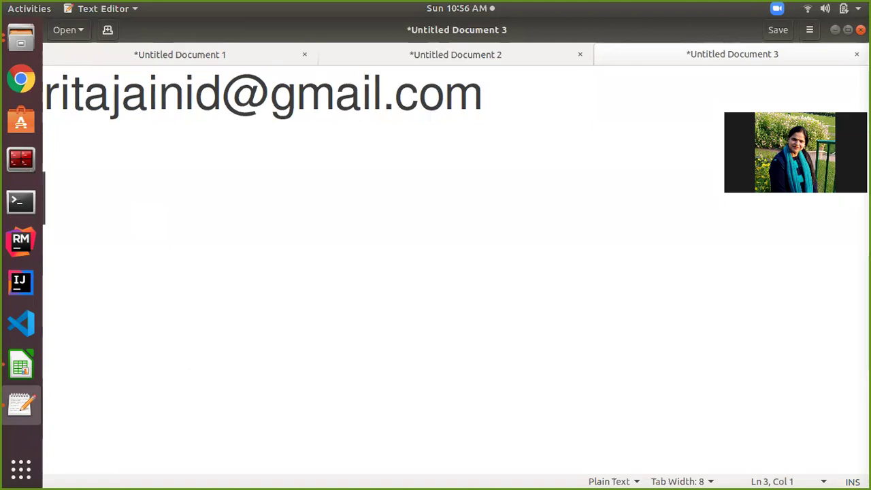
text(Than)
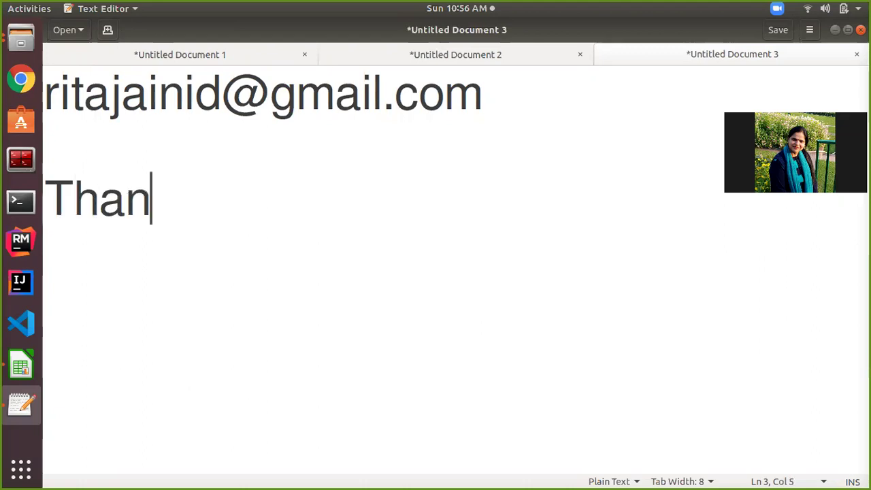
text(k you)
key(Return)
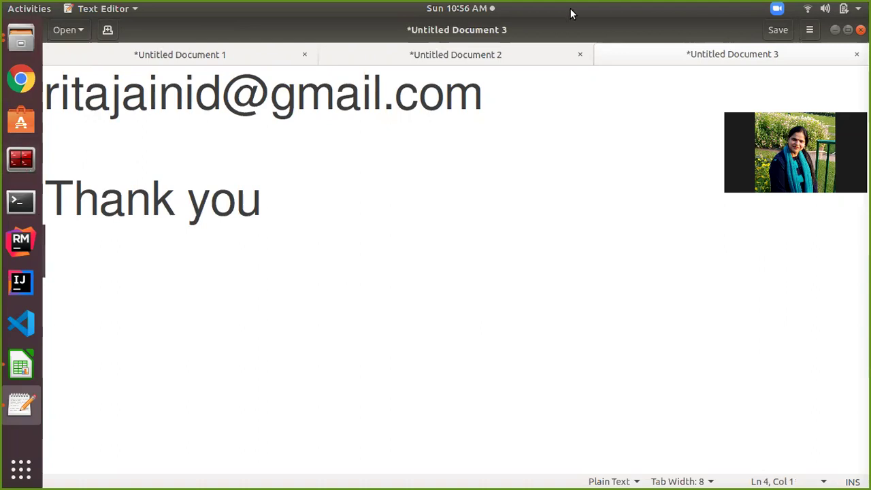